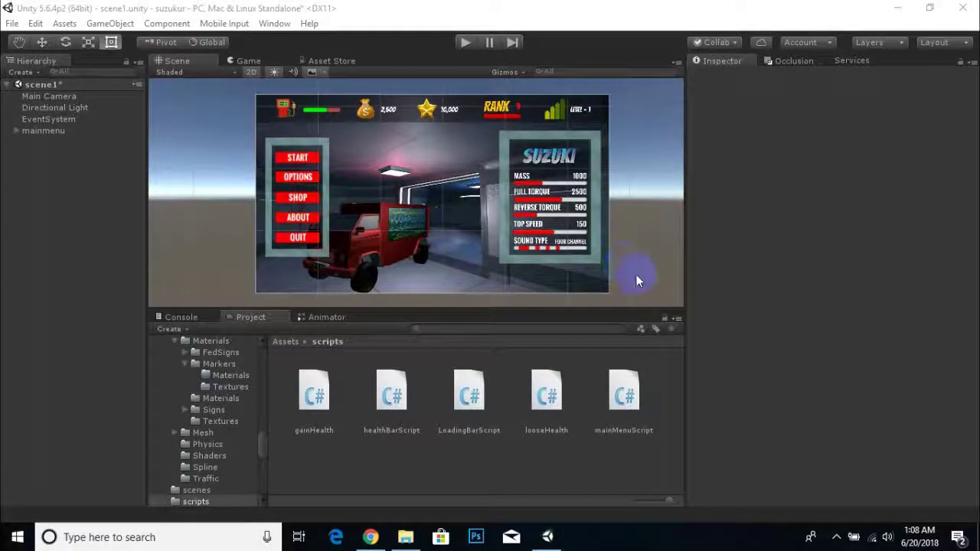
pyautogui.moveTo(489, 247); pyautogui.dragTo(482, 245, button='middle')
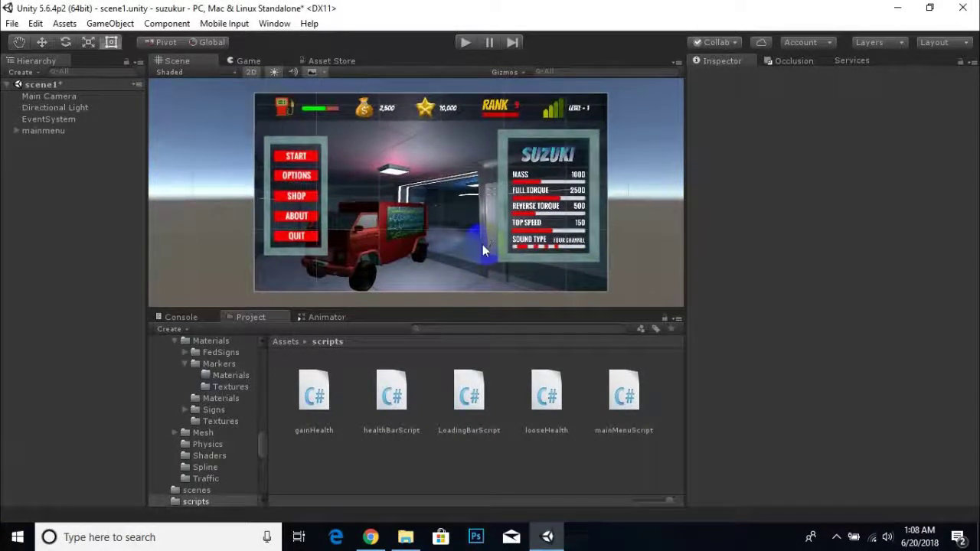
pyautogui.scroll(1, 413, 191)
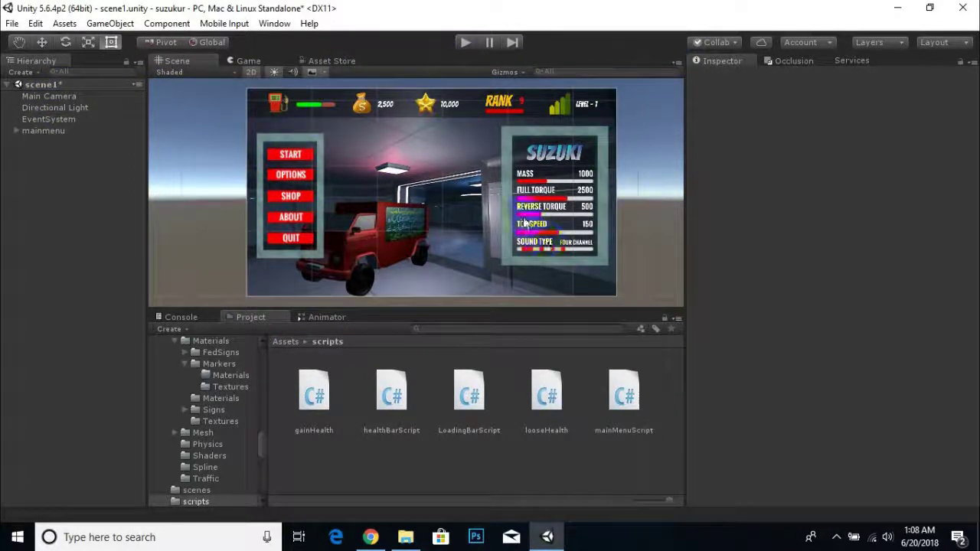
pyautogui.moveTo(631, 226); pyautogui.dragTo(634, 226)
pyautogui.press('t')
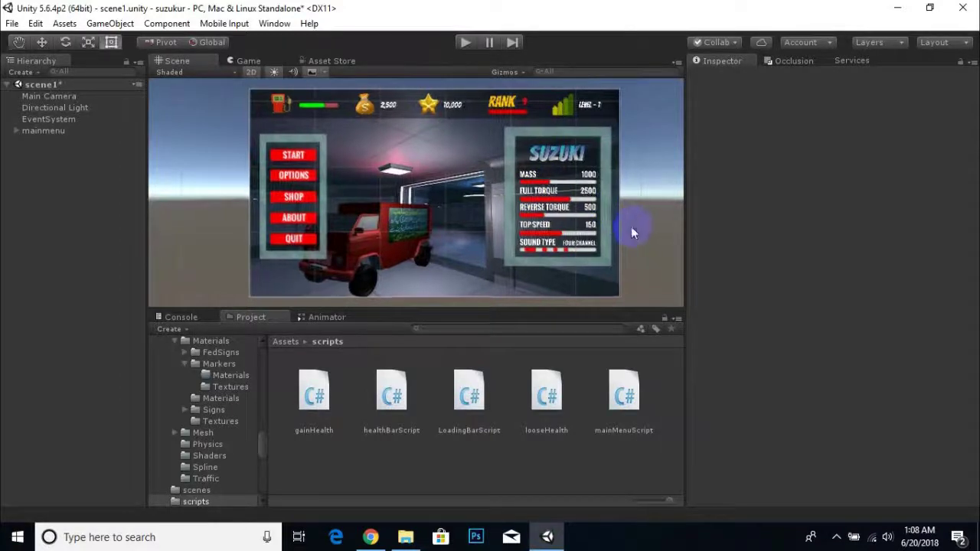
pyautogui.moveTo(383, 178); pyautogui.dragTo(387, 182, button='middle')
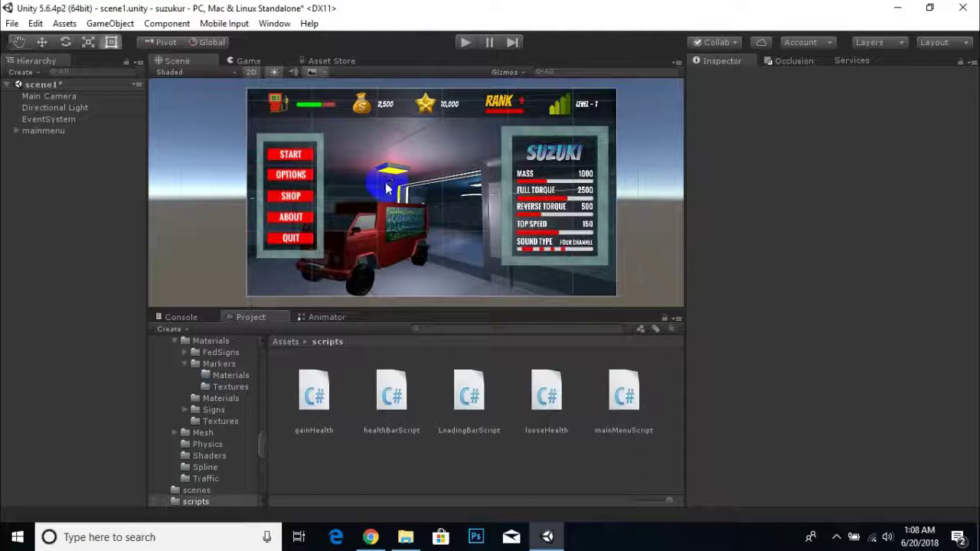
pyautogui.scroll(1, 421, 240)
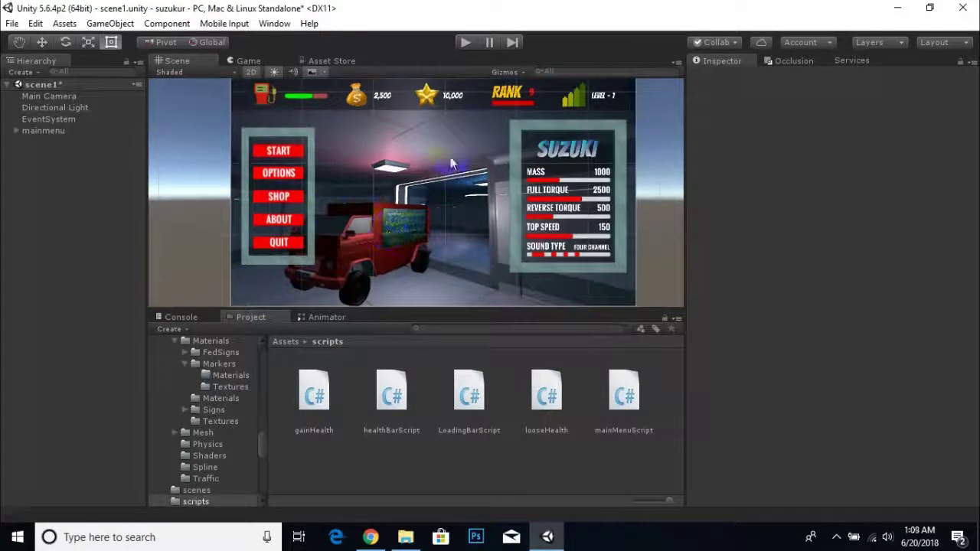
# Examine the elements of the mainmenu canvas: the background, the status icons, the RANK text and the SUZUKI car details
pyautogui.click(32, 131)
pyautogui.click(427, 254)
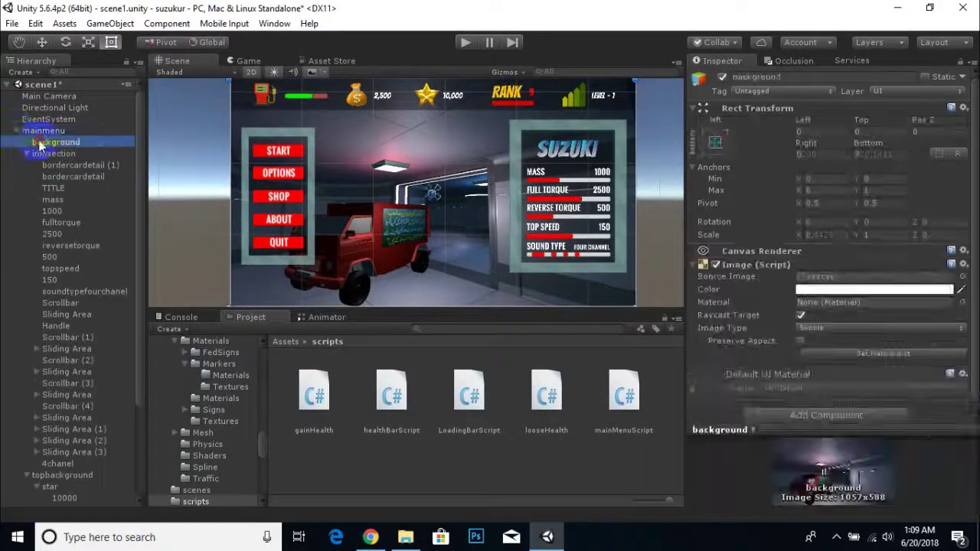
pyautogui.click(369, 205)
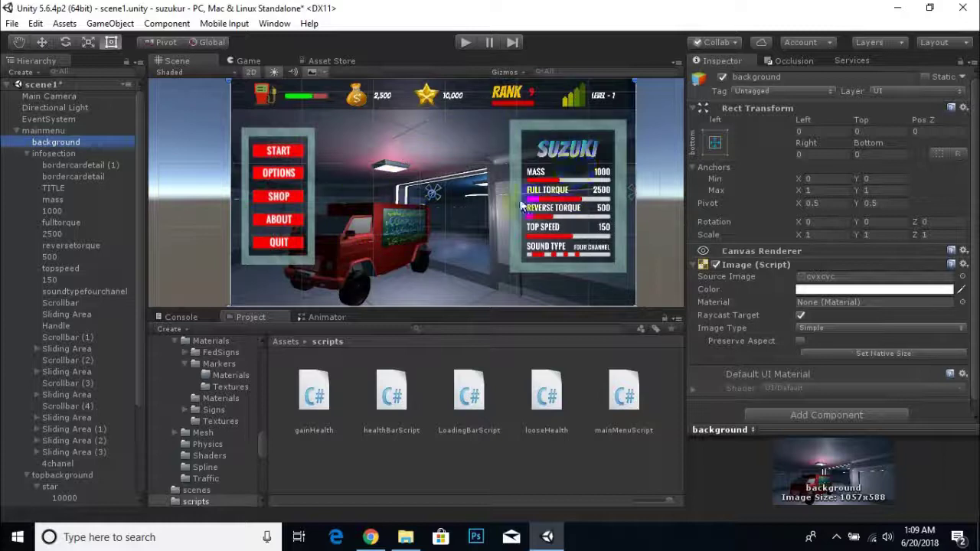
pyautogui.click(260, 98)
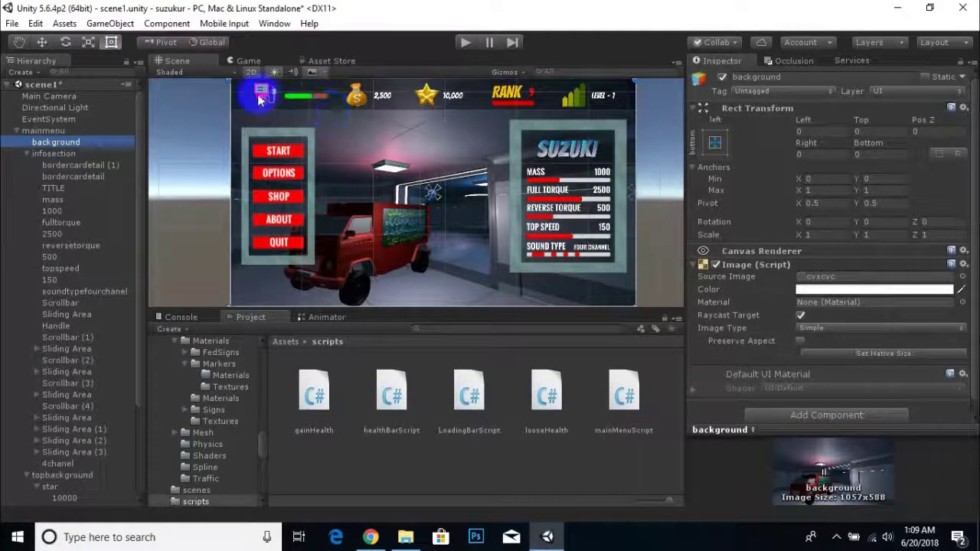
pyautogui.click(356, 96)
pyautogui.click(425, 97)
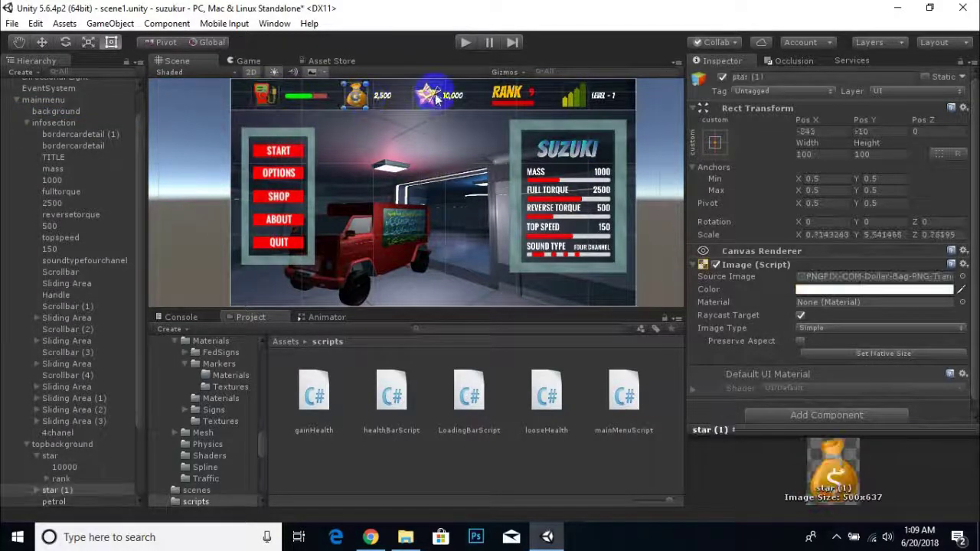
pyautogui.click(507, 94)
pyautogui.click(605, 100)
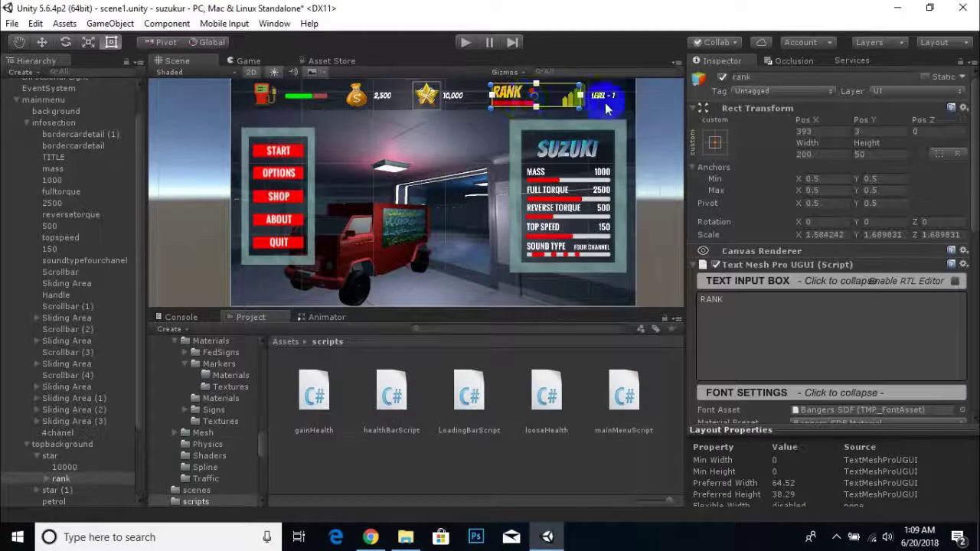
pyautogui.click(595, 149)
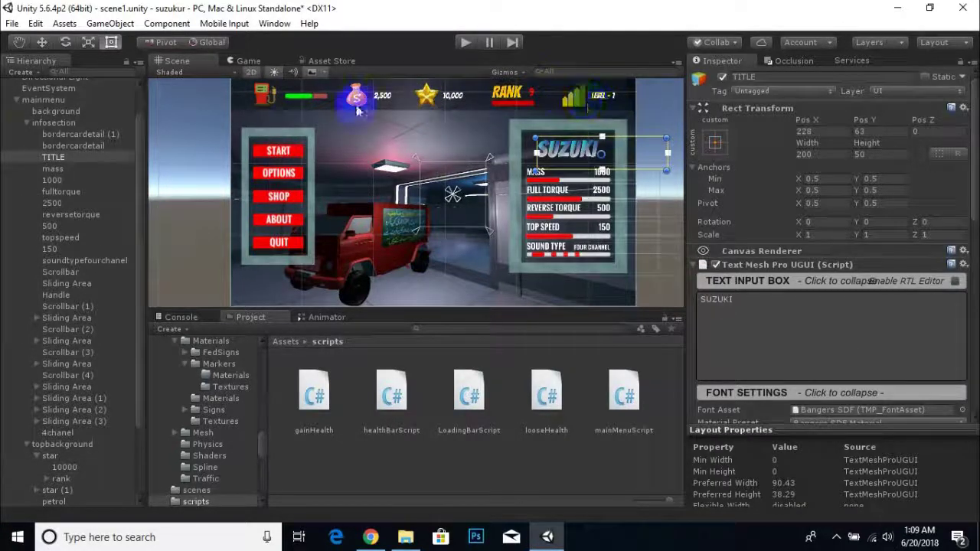
pyautogui.click(648, 212)
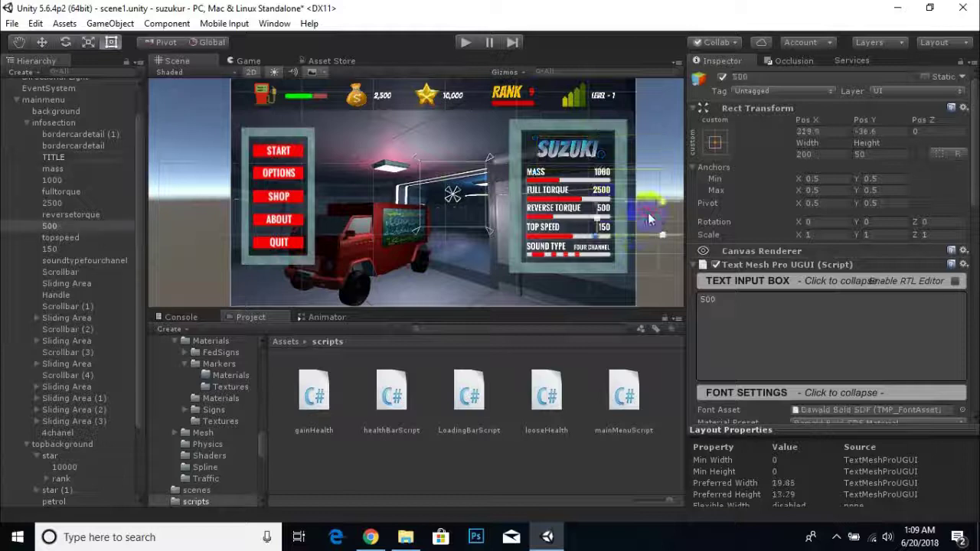
pyautogui.click(548, 188)
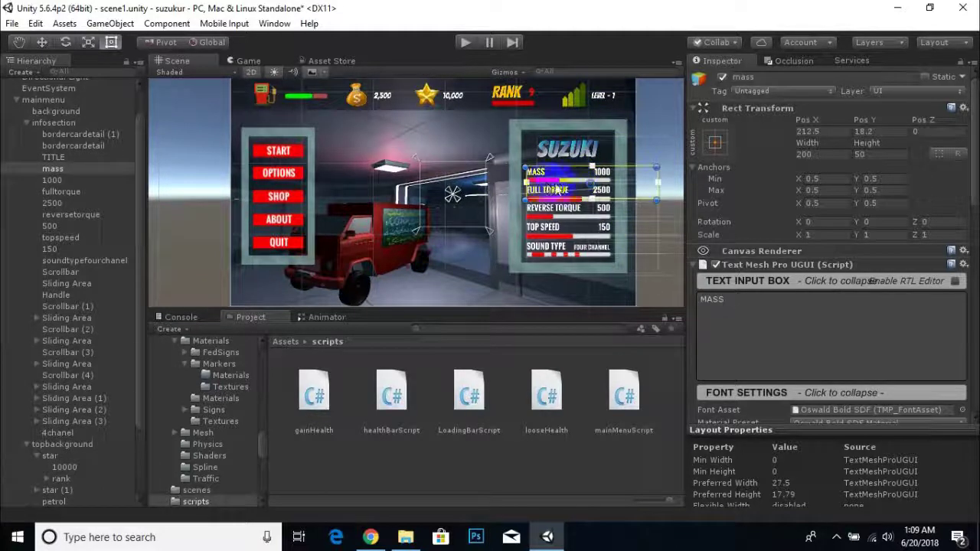
pyautogui.click(186, 196)
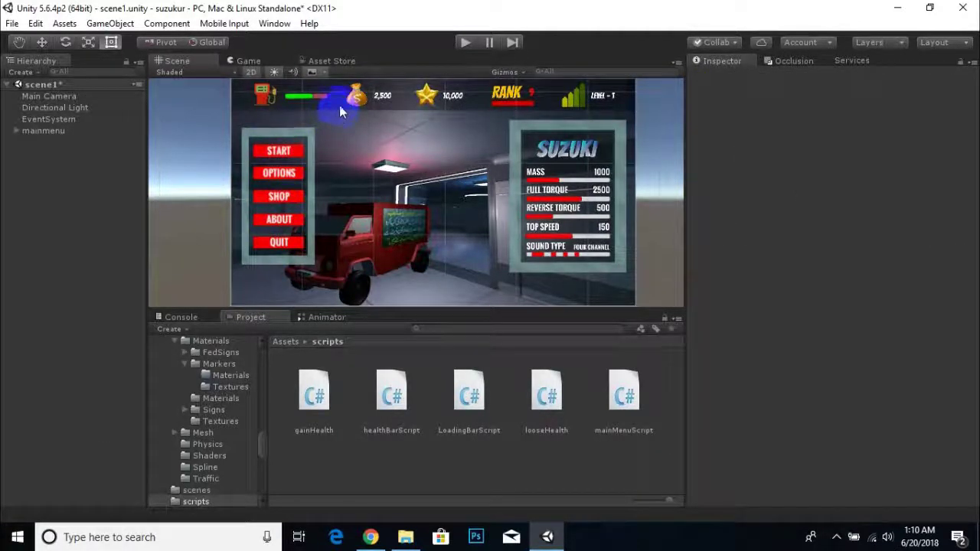
# Show the Game view at the 1280:720 aspect ratio and save the scene
pyautogui.click(253, 61)
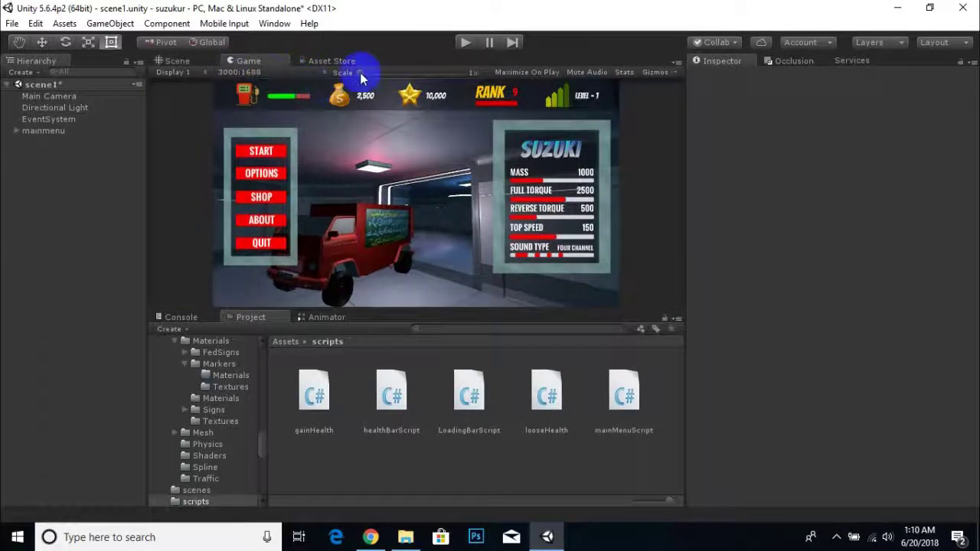
pyautogui.click(239, 73)
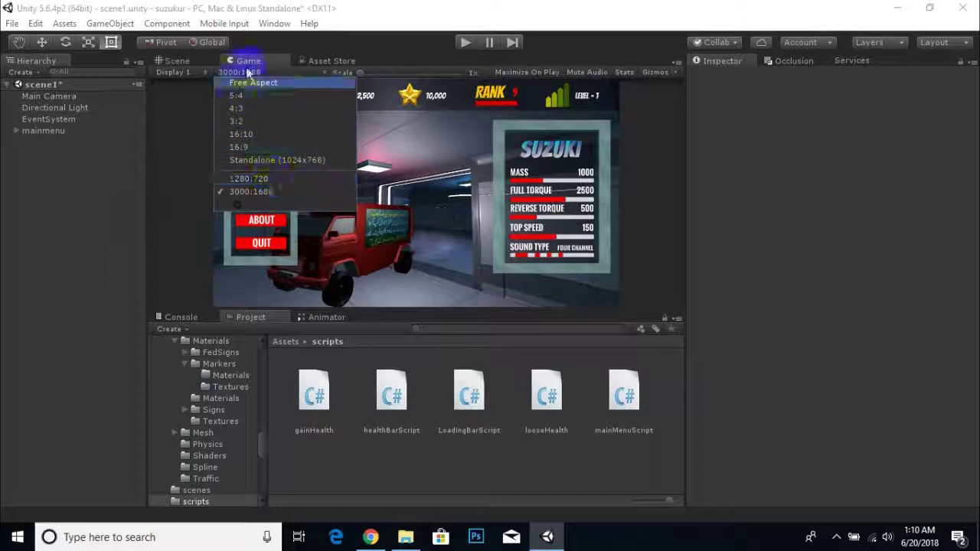
pyautogui.click(249, 178)
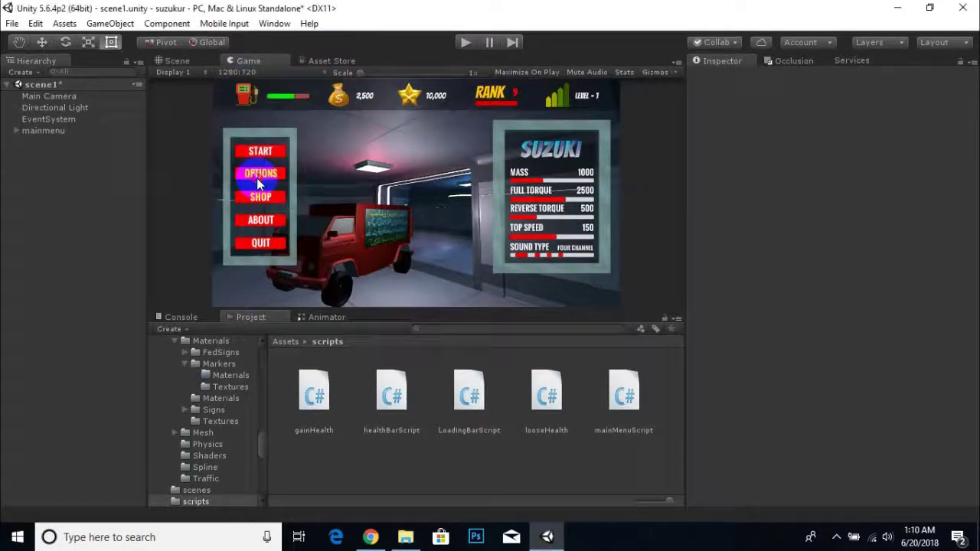
pyautogui.click(259, 73)
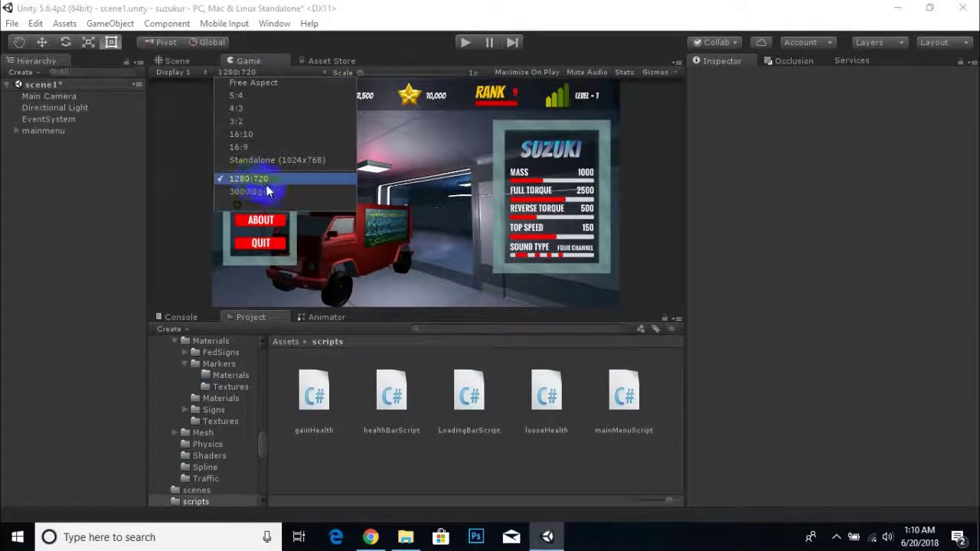
pyautogui.click(186, 131)
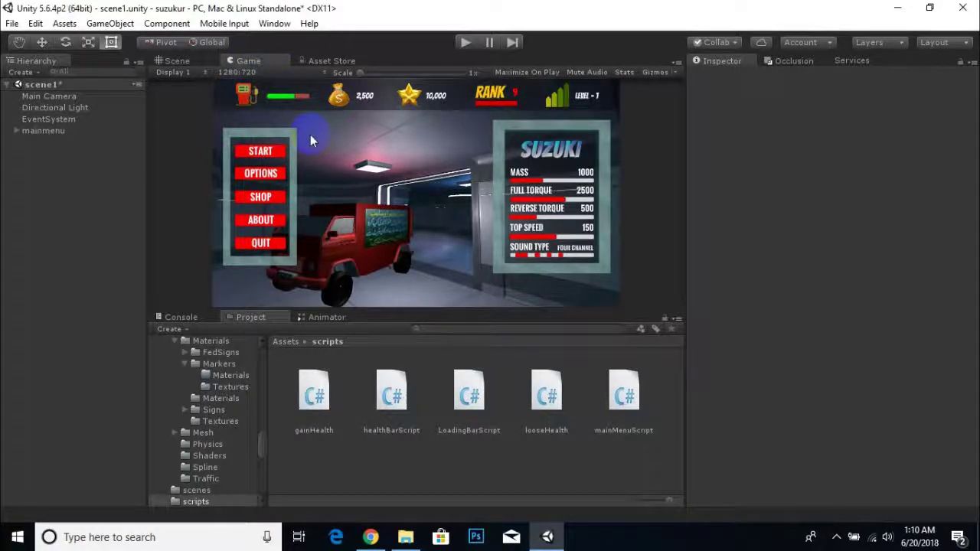
pyautogui.hotkey('ctrl', 's')
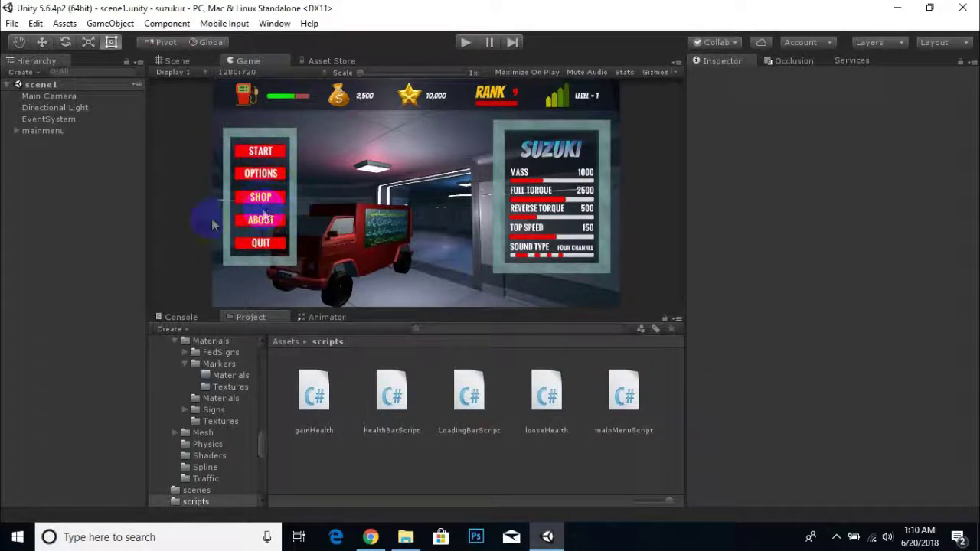
# Duplicate the mainmenu canvas and deactivate the original mainmenu
pyautogui.click(58, 119)
pyautogui.click(55, 131)
pyautogui.rightClick(48, 136)
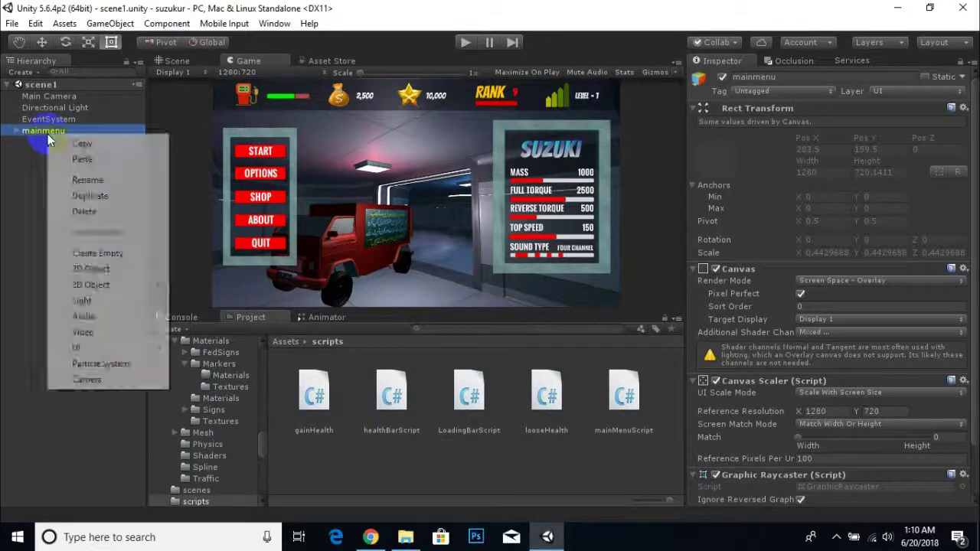
pyautogui.click(86, 193)
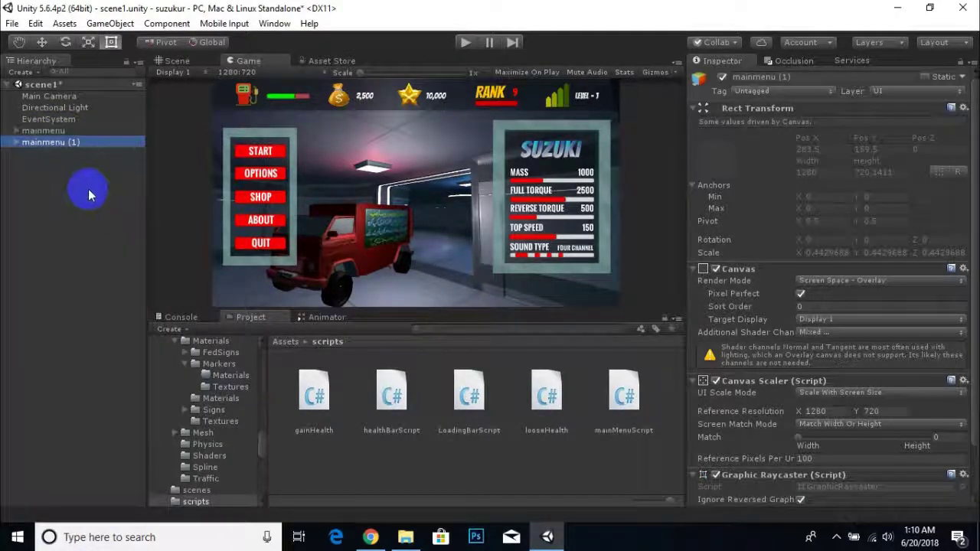
pyautogui.click(58, 138)
pyautogui.click(57, 132)
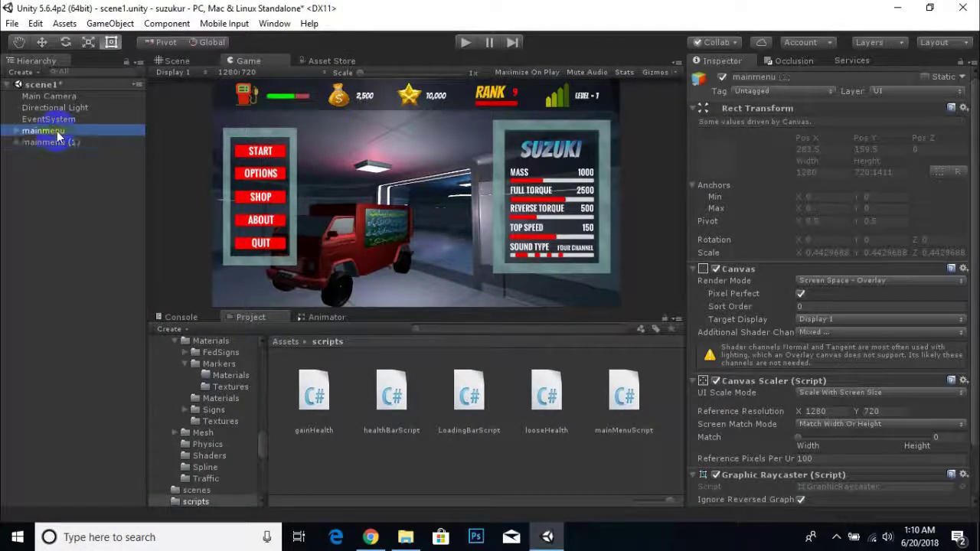
pyautogui.click(721, 79)
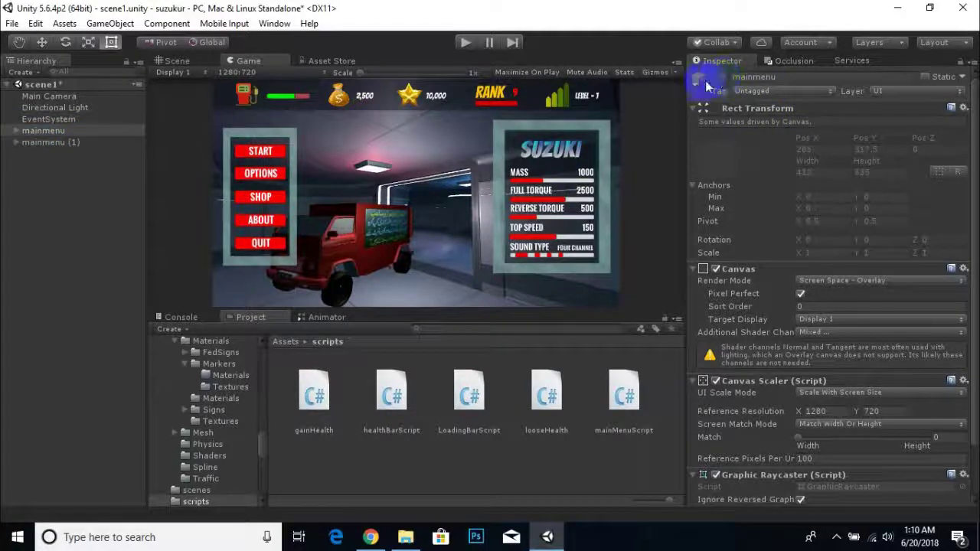
# Rename the duplicated canvas mainmenu (1) as aboutmenu
pyautogui.click(53, 144)
pyautogui.rightClick(64, 143)
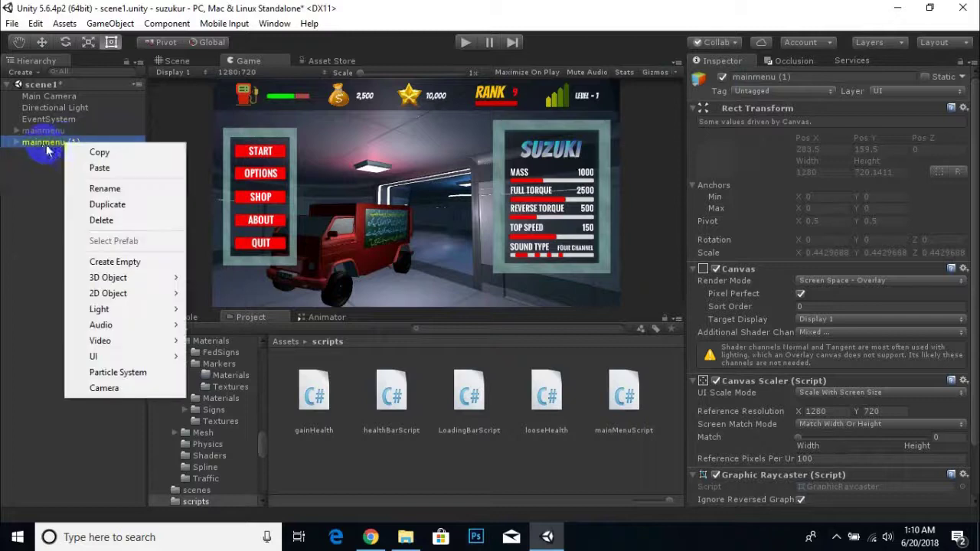
pyautogui.click(123, 189)
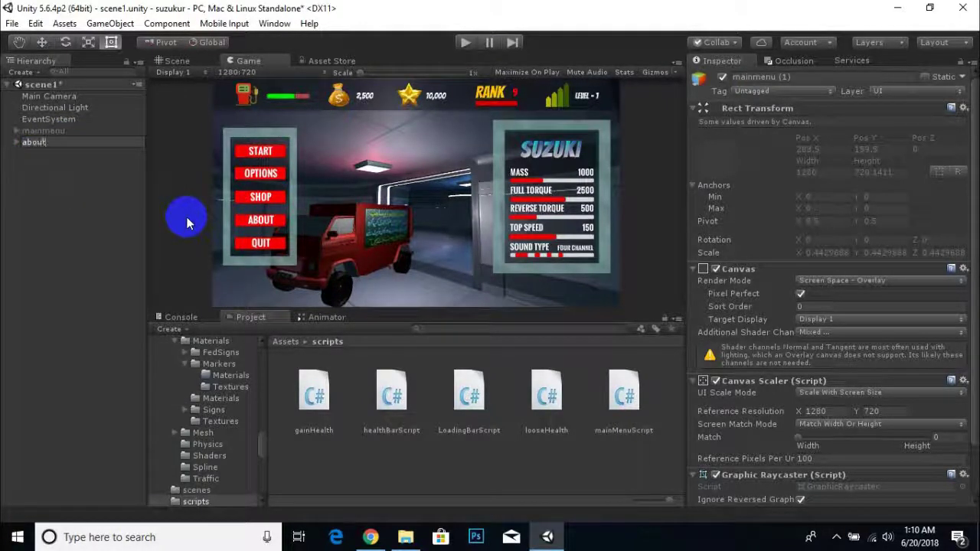
pyautogui.write('aboutmenu')
pyautogui.press('Return')
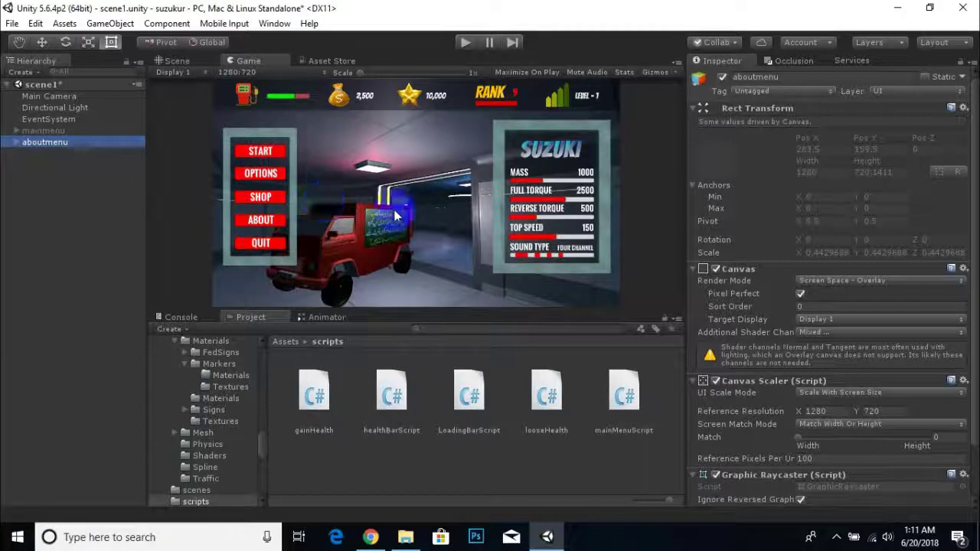
# Delete all car-detail objects from mass through 4chanel in aboutmenu's infosection, keeping both bordercardetail images and the TITLE
pyautogui.click(522, 186)
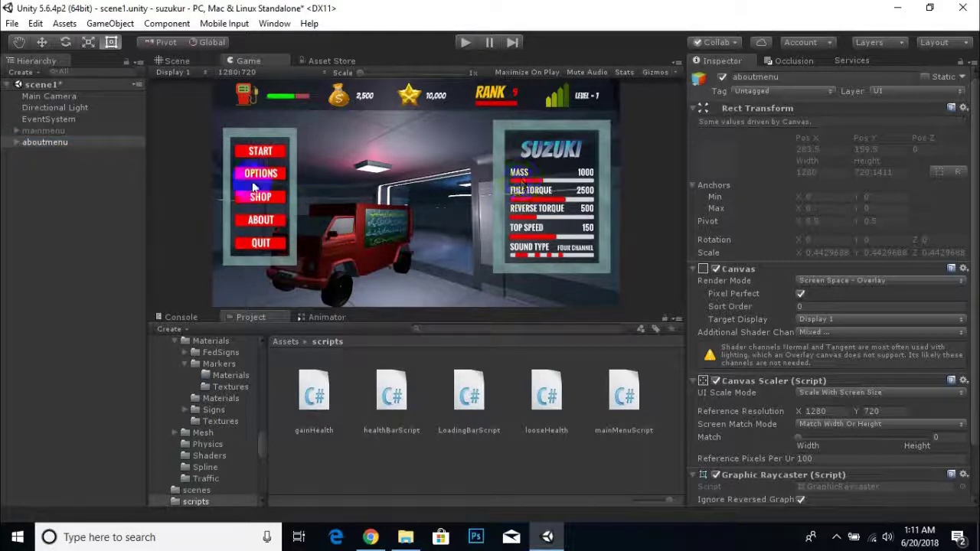
pyautogui.click(17, 142)
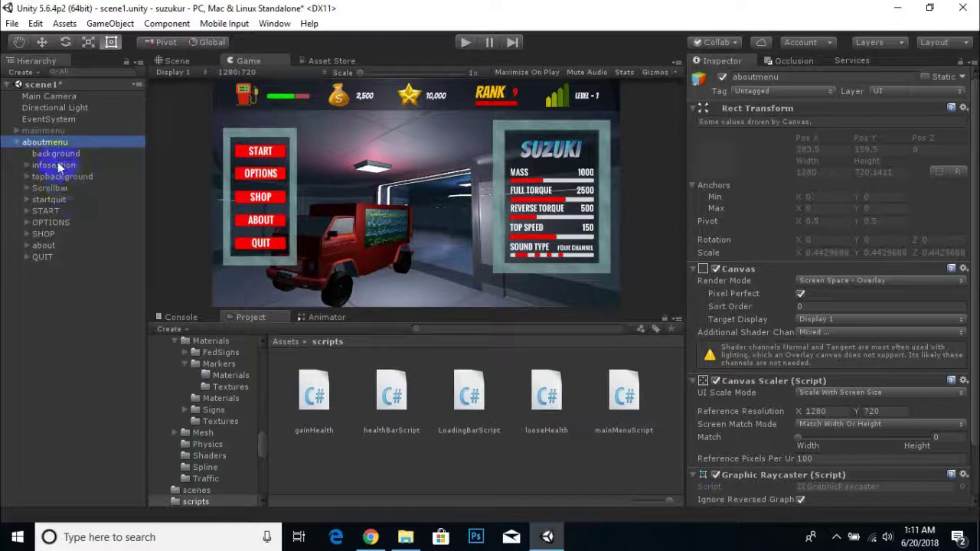
pyautogui.click(57, 165)
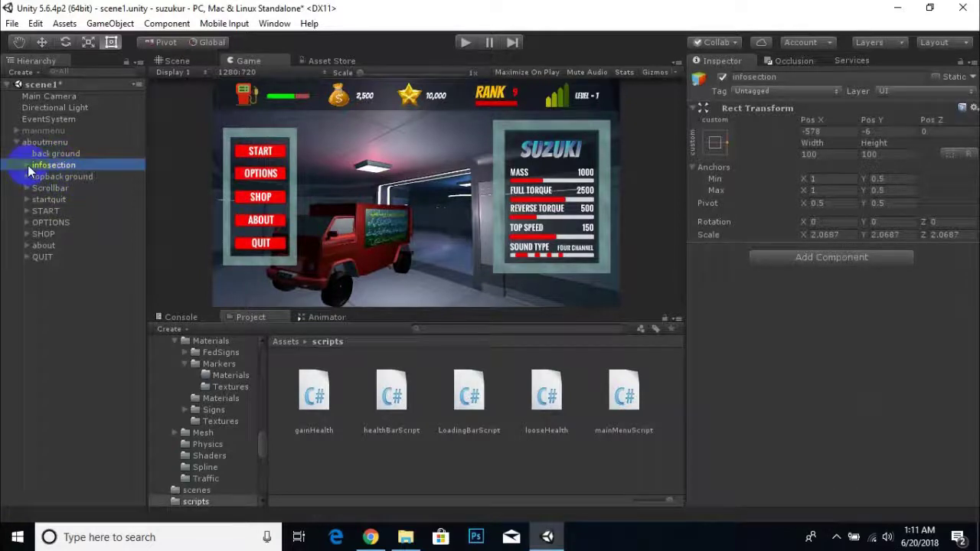
pyautogui.click(27, 166)
pyautogui.click(76, 177)
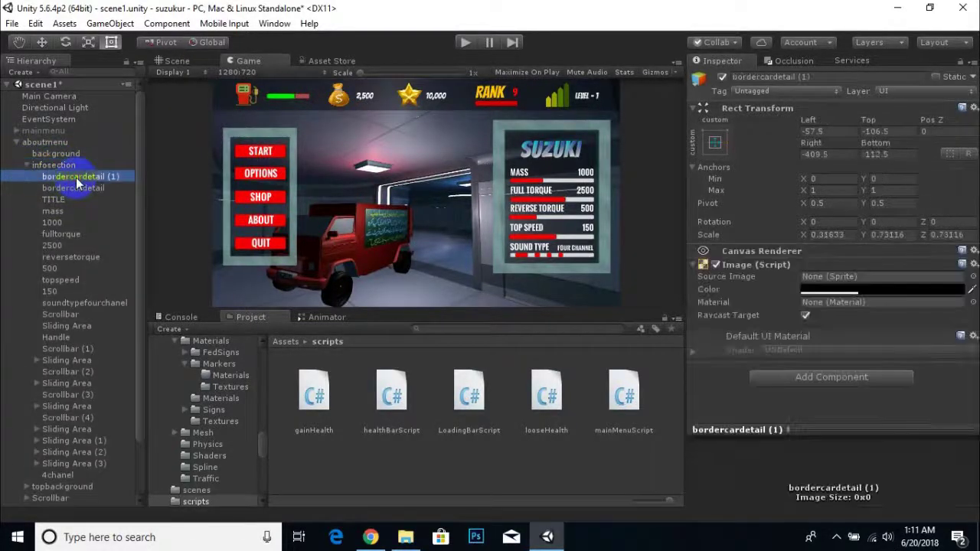
pyautogui.keyDown('ctrl'); pyautogui.click(65, 199); pyautogui.keyUp('ctrl')
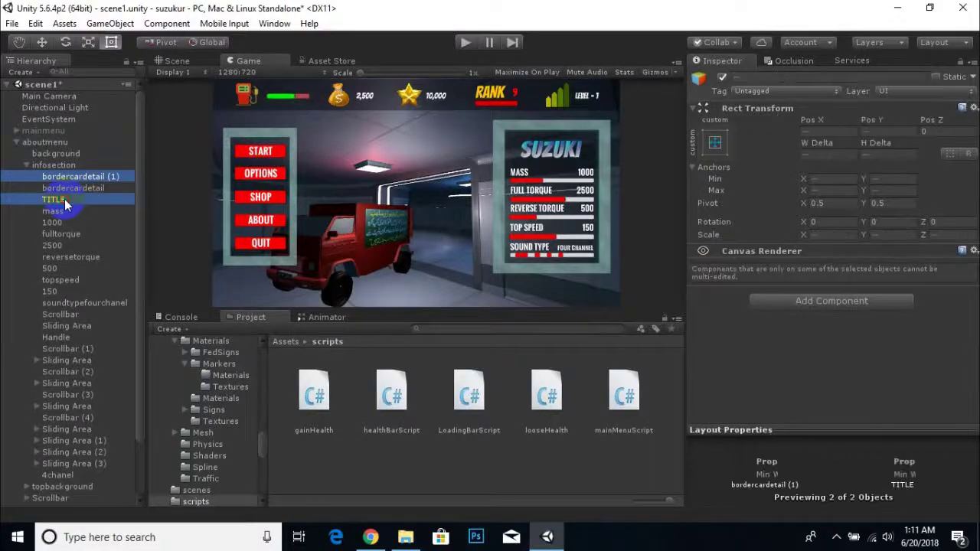
pyautogui.click(72, 188)
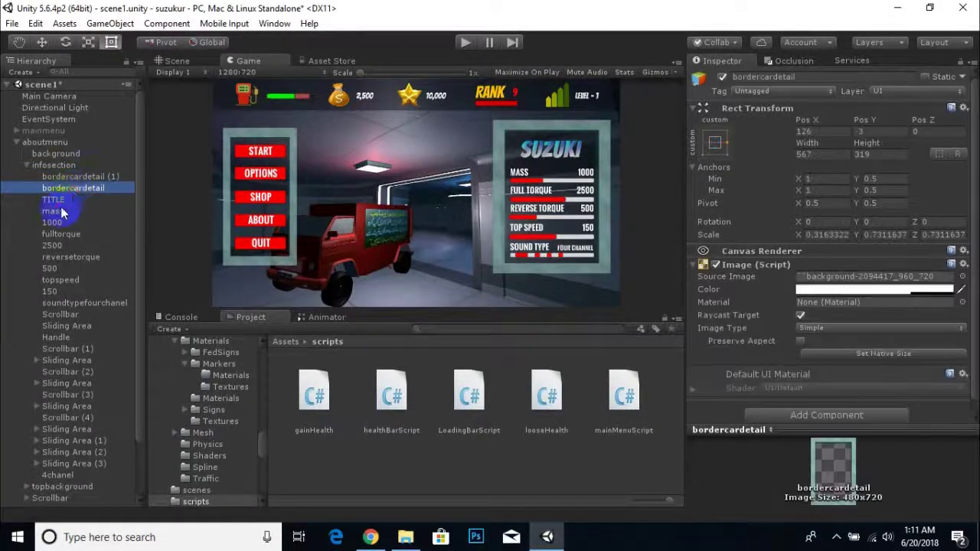
pyautogui.click(52, 210)
pyautogui.scroll(-2, 81, 262)
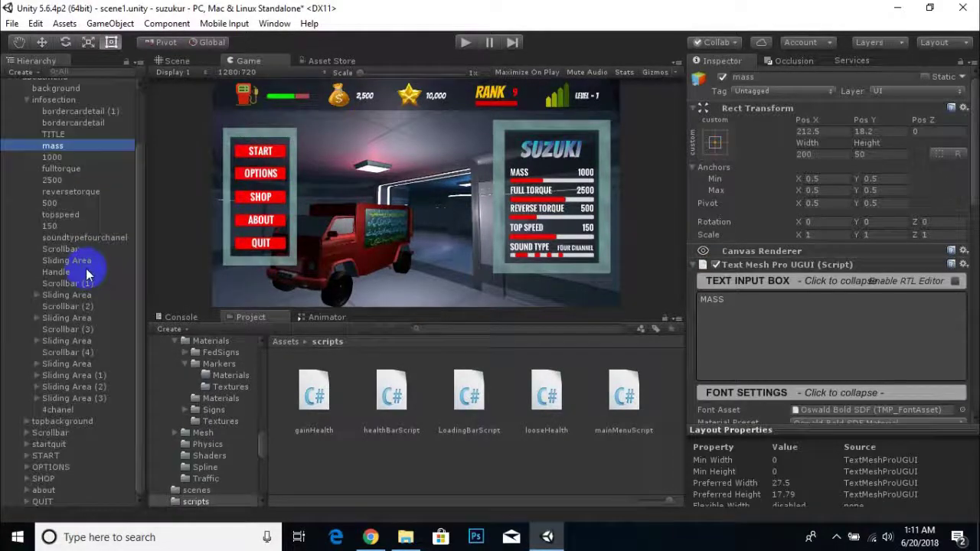
pyautogui.keyDown('shift'); pyautogui.click(59, 411); pyautogui.keyUp('shift')
pyautogui.press('Delete')
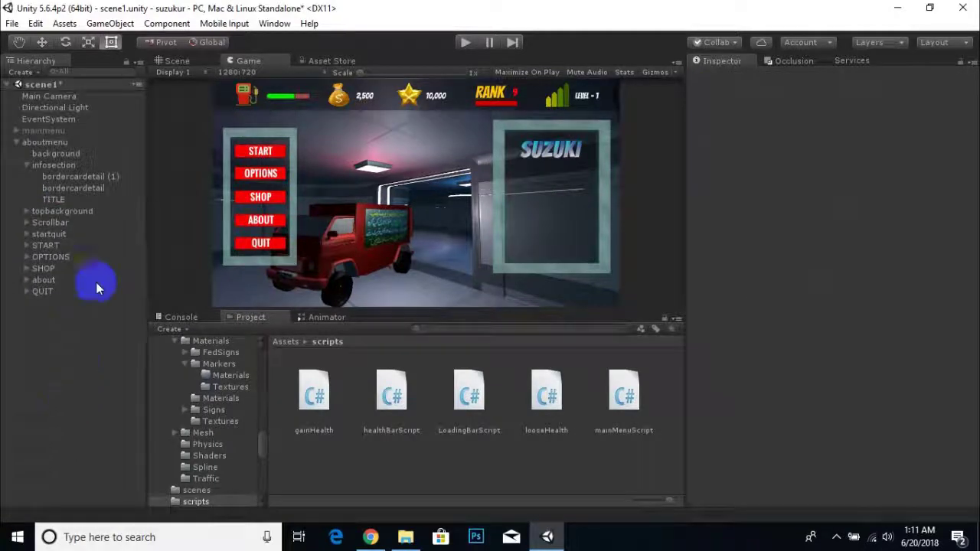
# Change the infosection TITLE text to ABOUT US and reduce its font size to about 34.28
pyautogui.click(61, 199)
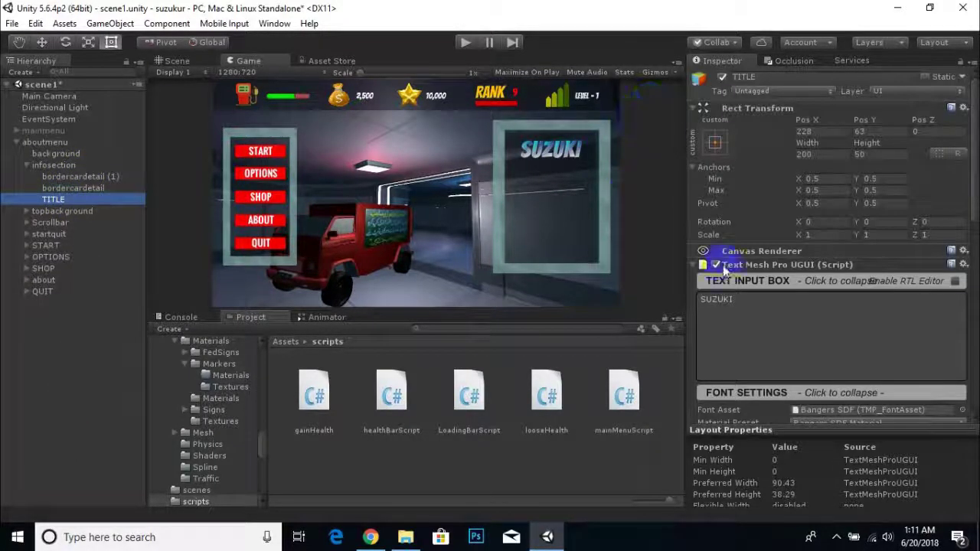
pyautogui.click(763, 309)
pyautogui.write('ABOUT US')
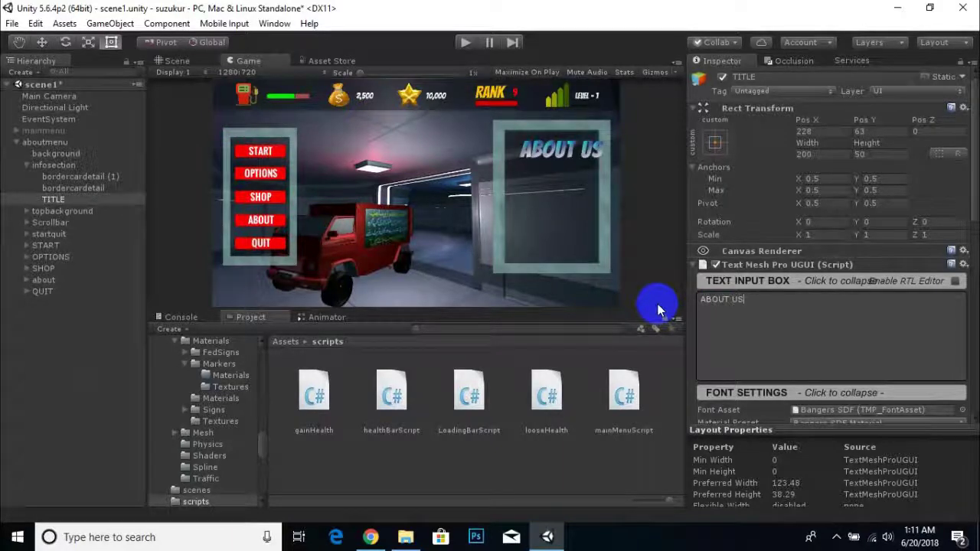
pyautogui.click(743, 332)
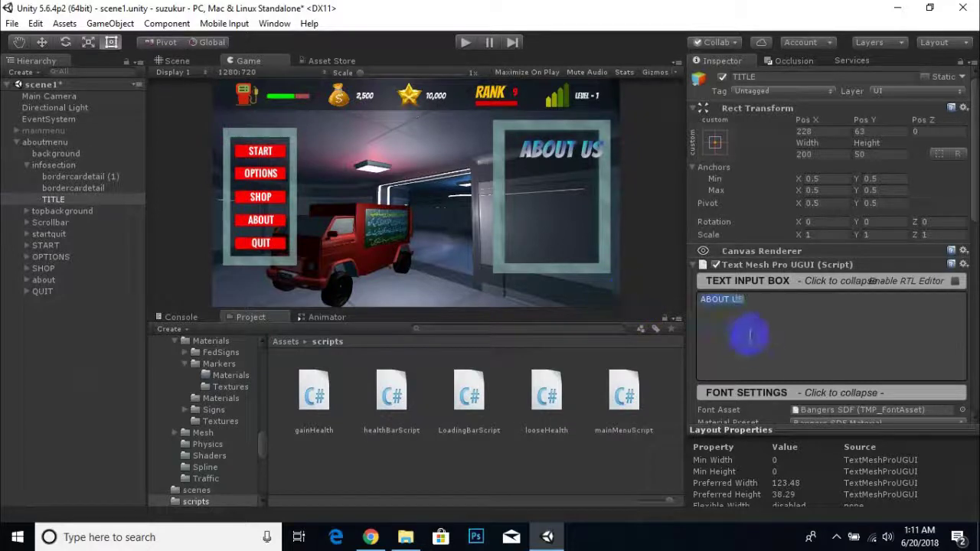
pyautogui.scroll(-2, 747, 342)
pyautogui.scroll(-1, 746, 343)
pyautogui.click(781, 417)
pyautogui.moveTo(776, 417); pyautogui.dragTo(727, 407)
# Move the ABOUT US title in the Scene view sideways to Pos X 214, so it sits inside the border frame
pyautogui.click(39, 41)
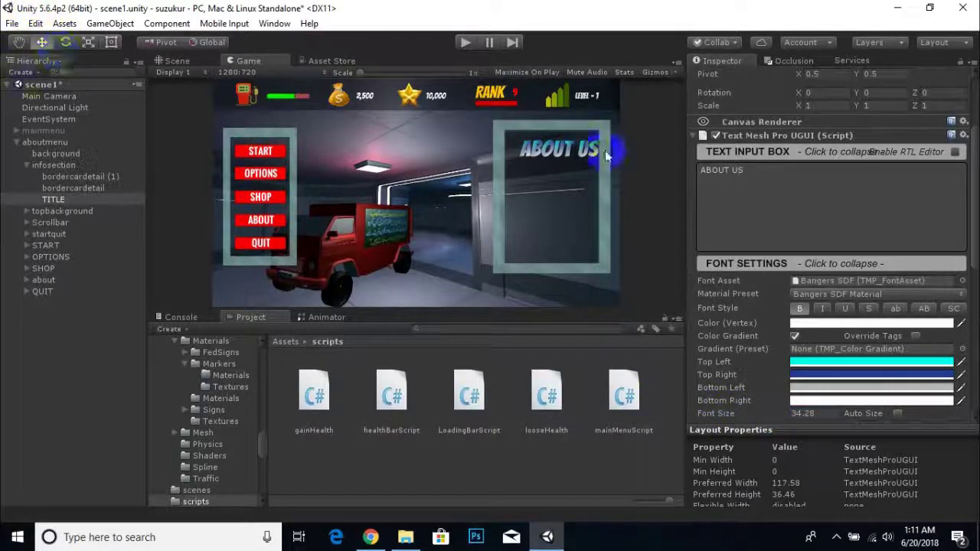
pyautogui.click(177, 61)
pyautogui.moveTo(647, 157); pyautogui.dragTo(642, 156)
pyautogui.click(158, 151)
pyautogui.scroll(3, 640, 183)
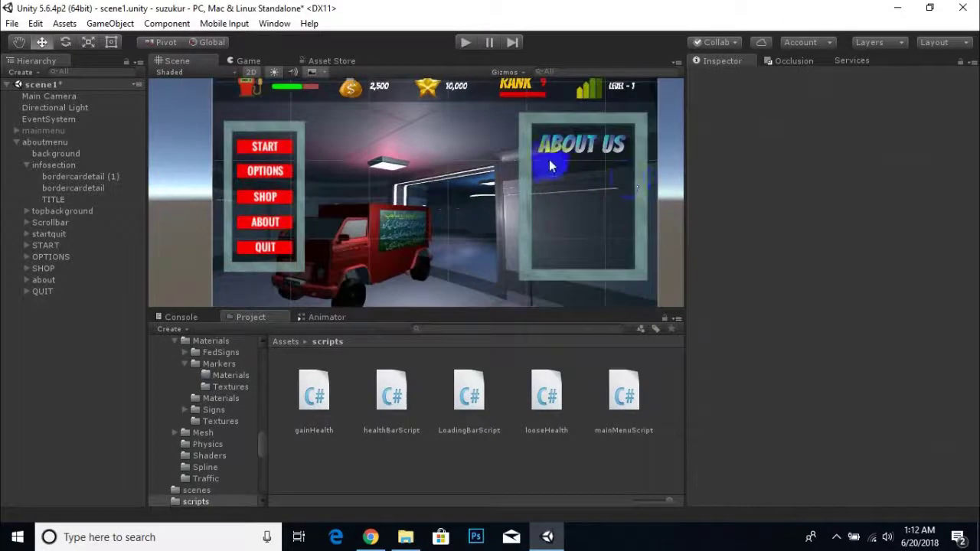
pyautogui.click(525, 158)
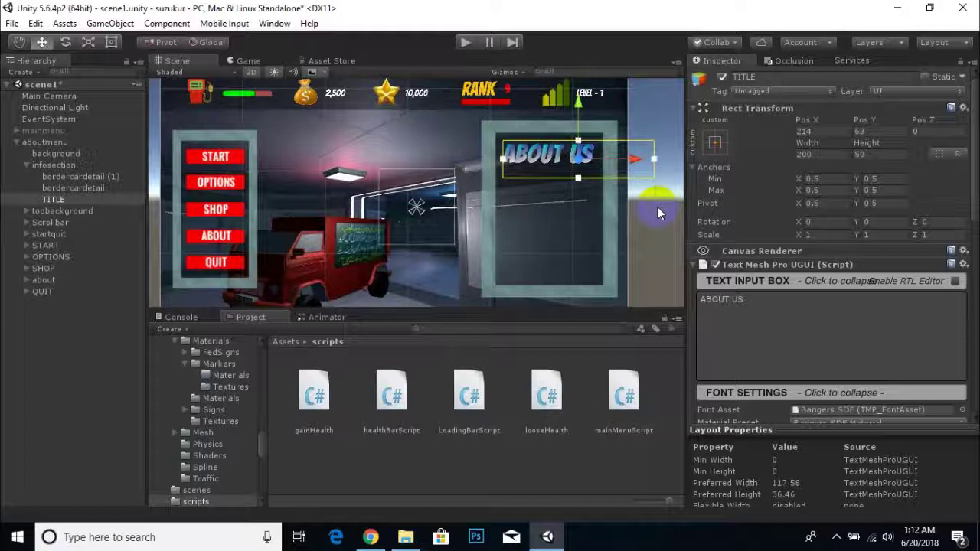
# Widen the bordercardetail frame to an X scale of about 0.518 and shift it to Pos X 74.4
pyautogui.click(629, 203)
pyautogui.click(484, 188)
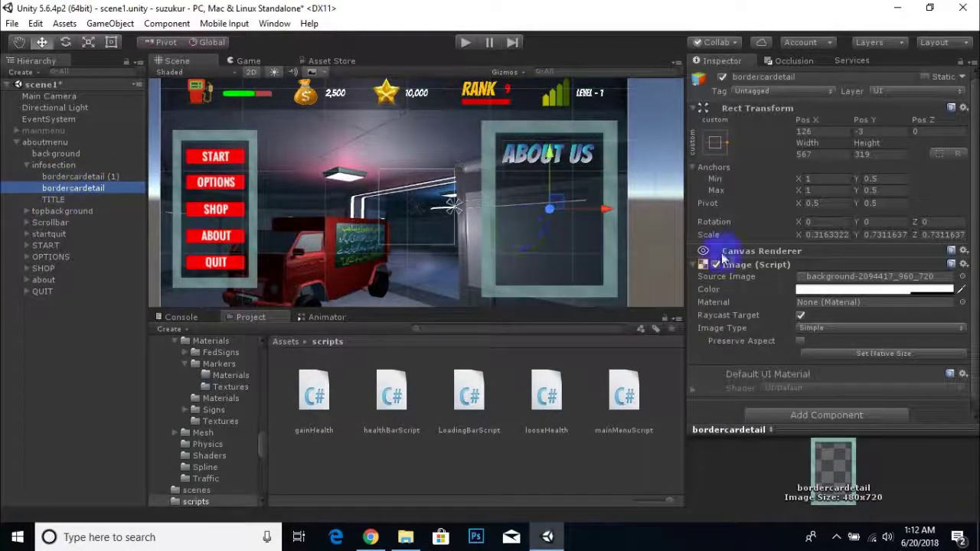
pyautogui.click(90, 43)
pyautogui.moveTo(603, 208); pyautogui.dragTo(577, 215)
pyautogui.click(43, 42)
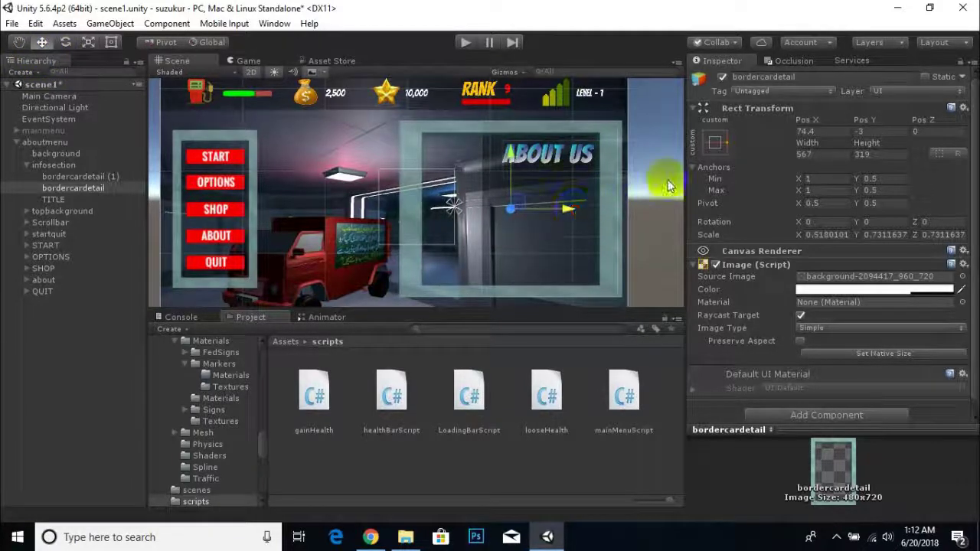
# Move the TITLE to Pos X 167.1 and place the QUIT button inside the frame at about 314, -177
pyautogui.click(650, 149)
pyautogui.moveTo(636, 159); pyautogui.dragTo(598, 168)
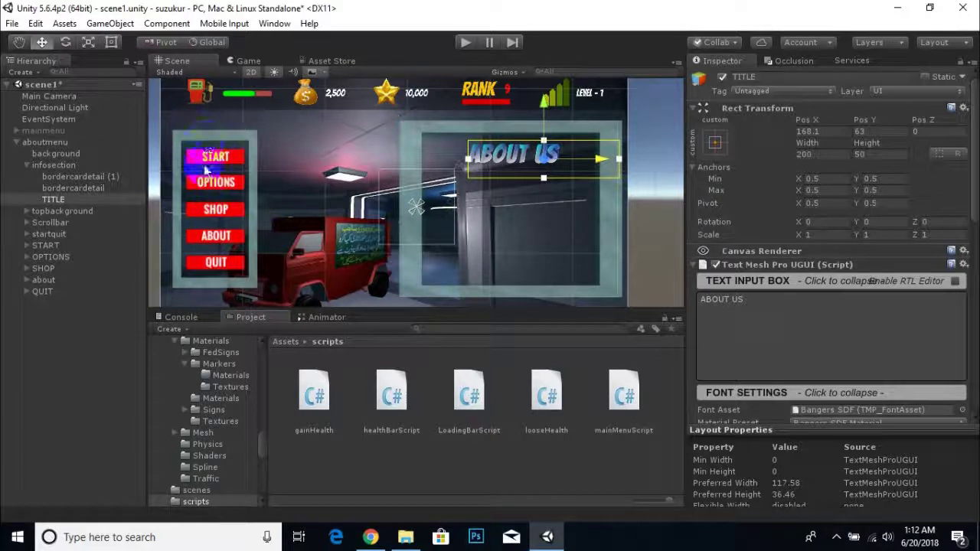
pyautogui.moveTo(601, 159); pyautogui.dragTo(598, 160)
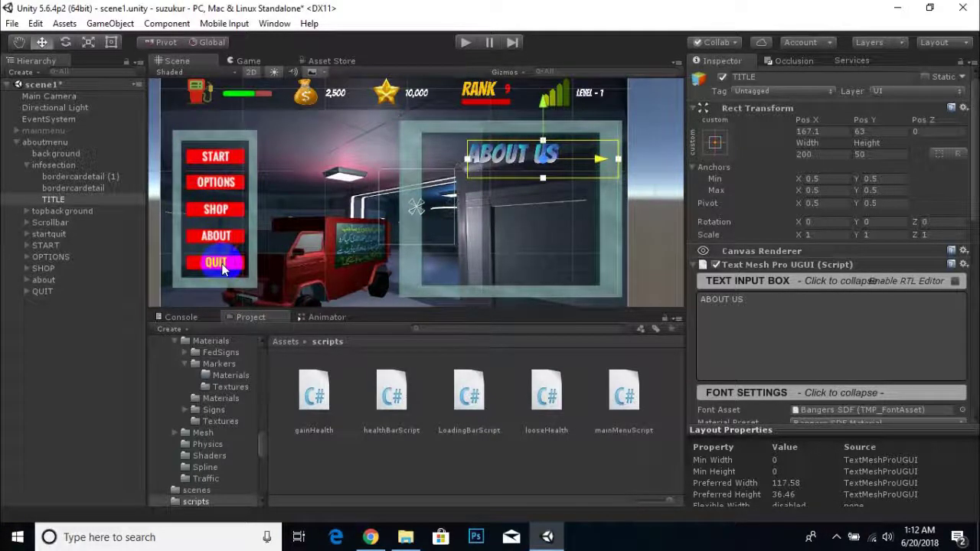
pyautogui.click(220, 266)
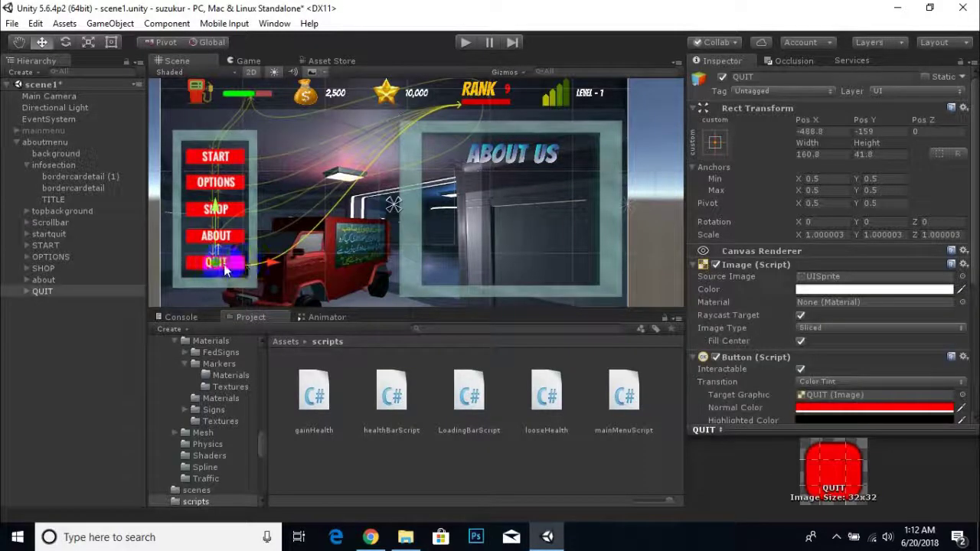
pyautogui.moveTo(274, 263); pyautogui.dragTo(567, 269)
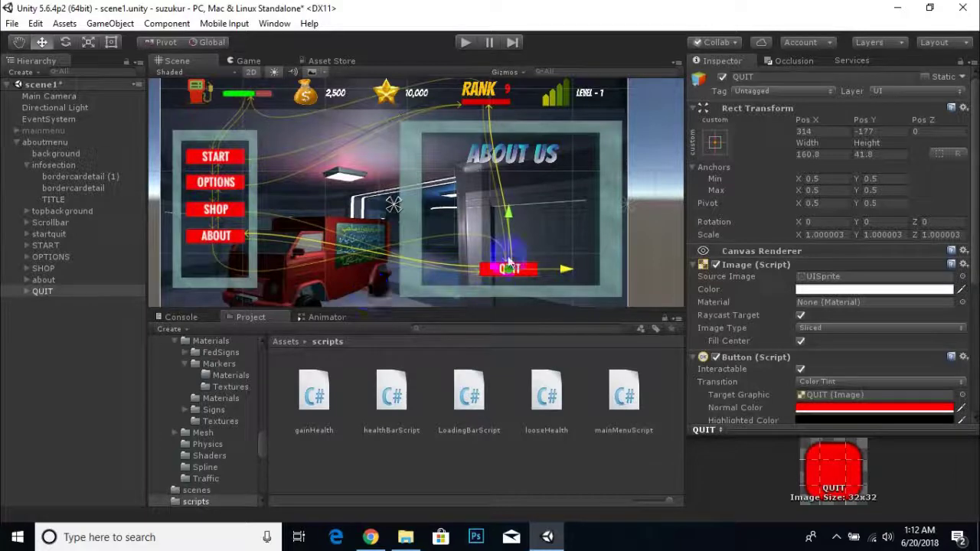
# Delete the START, OPTIONS, SHOP and about buttons from the aboutmenu canvas
pyautogui.click(46, 280)
pyautogui.keyDown('shift'); pyautogui.click(45, 246); pyautogui.keyUp('shift')
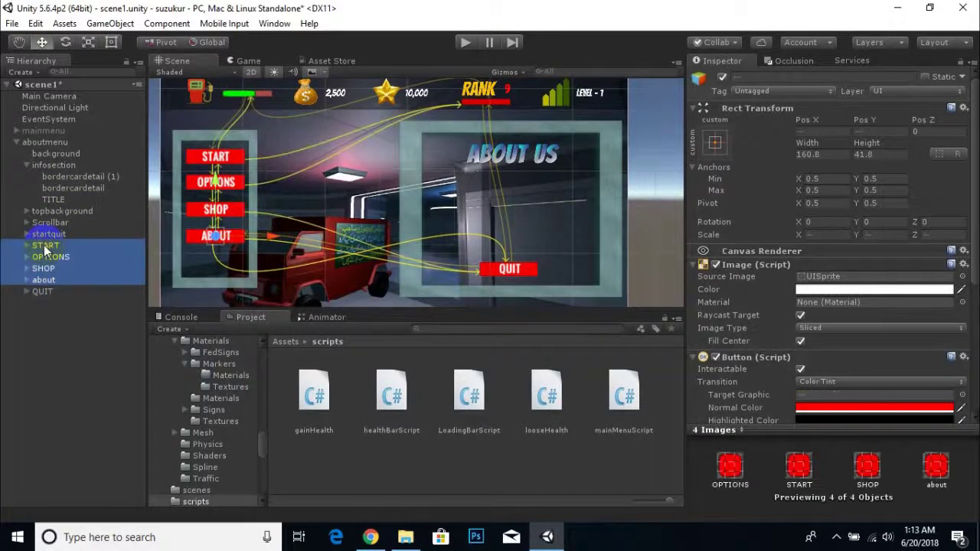
pyautogui.rightClick(45, 247)
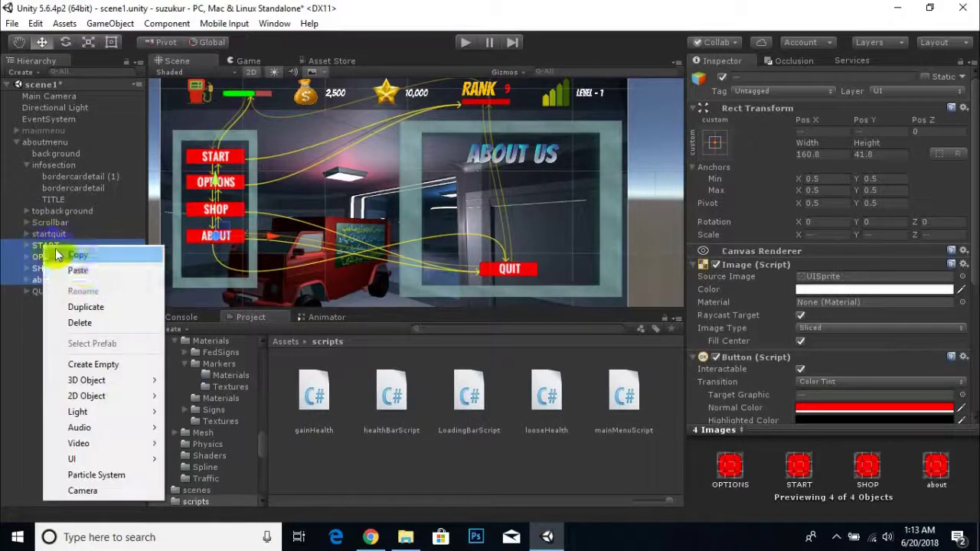
pyautogui.click(72, 306)
# Identify the startquit object as the empty button frame by shifting it, and delete it from aboutmenu
pyautogui.click(42, 238)
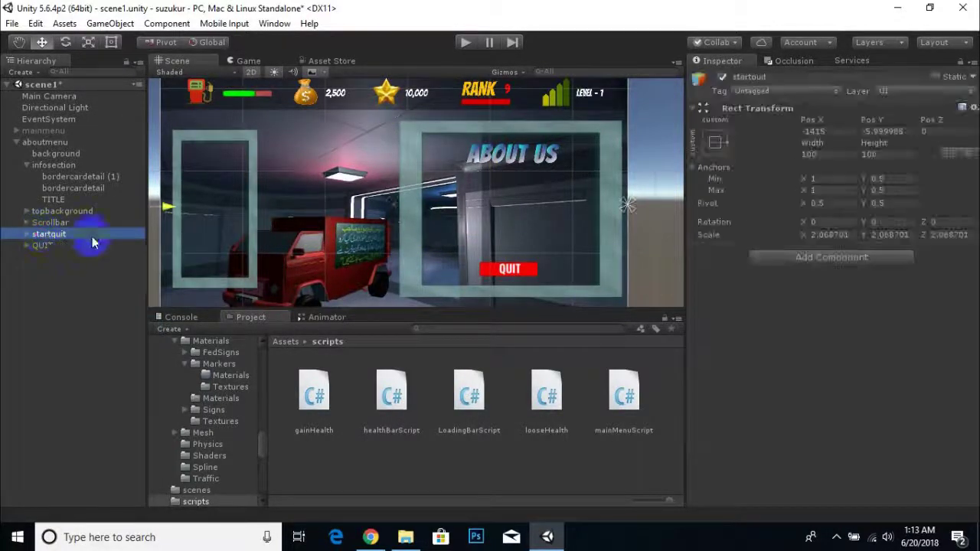
pyautogui.scroll(-5, 183, 218)
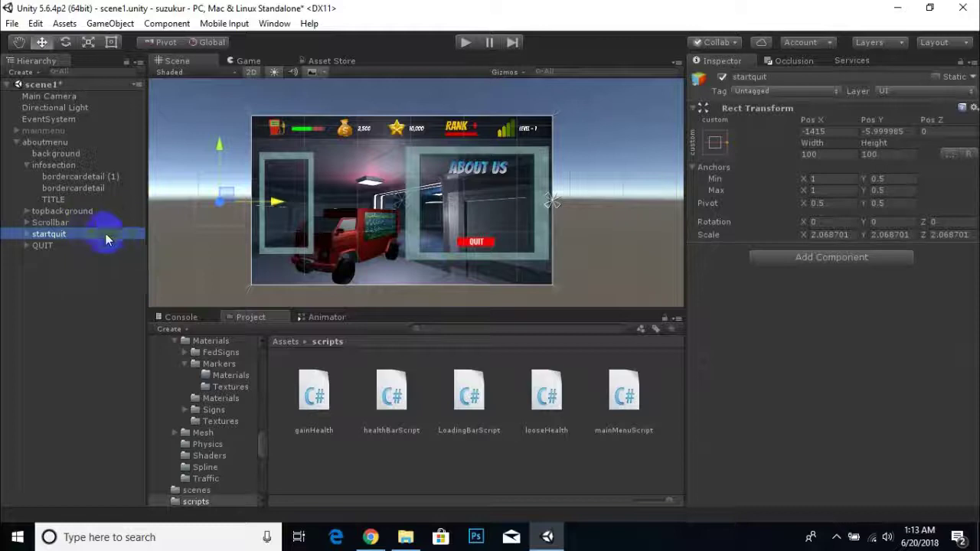
pyautogui.moveTo(274, 201); pyautogui.dragTo(302, 203)
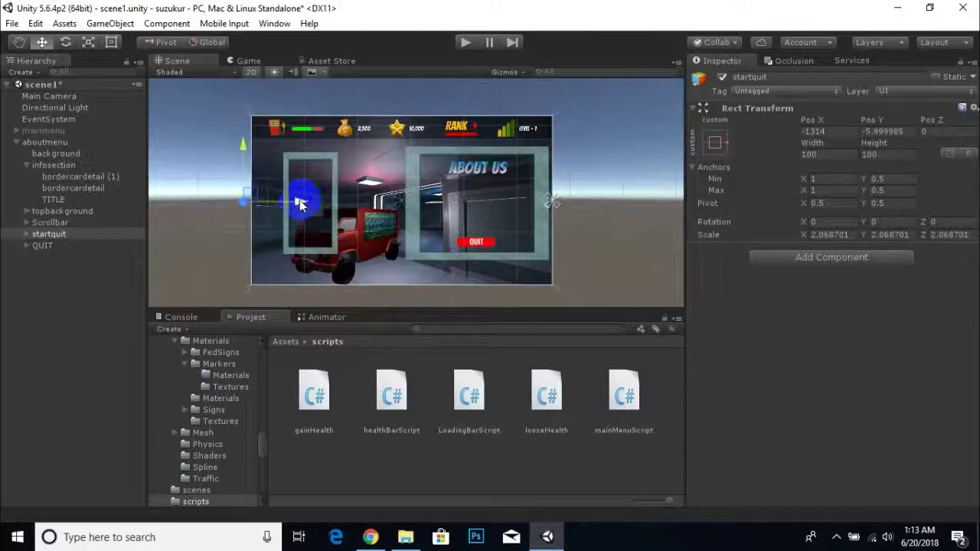
pyautogui.press('Delete')
# Stretch the bordercardetail frame to a Y scale of about 0.84 at Pos Y -17, and lower the QUIT button to Pos Y -219
pyautogui.scroll(2, 616, 214)
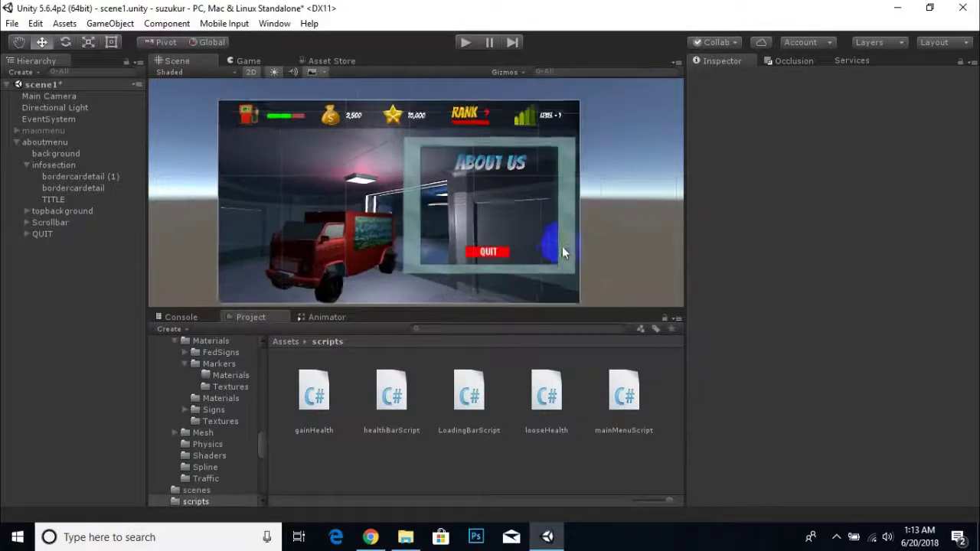
pyautogui.scroll(1, 562, 246)
pyautogui.moveTo(561, 246); pyautogui.dragTo(506, 219, button='middle')
pyautogui.click(460, 247)
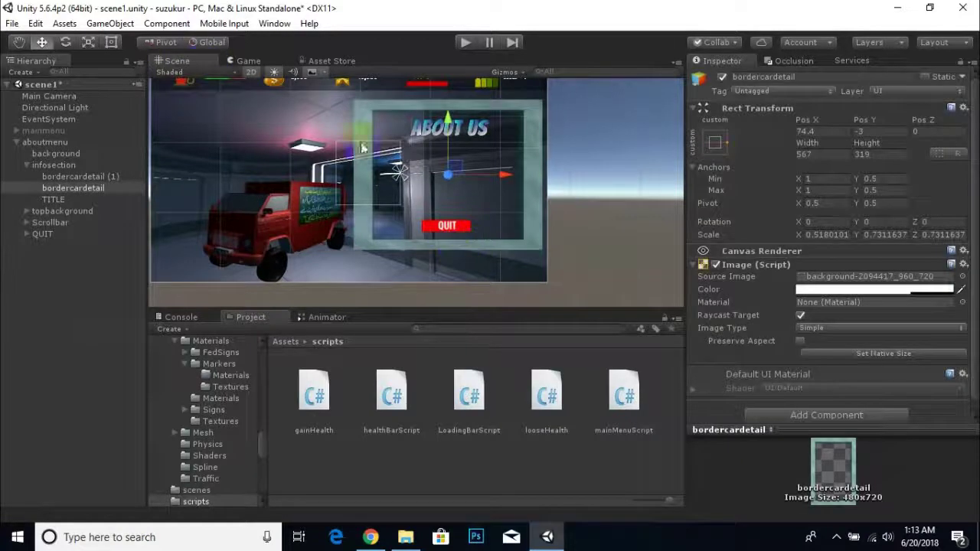
pyautogui.click(88, 43)
pyautogui.moveTo(448, 120)
pyautogui.mouseDown()
pyautogui.moveTo(449, 98)
pyautogui.moveTo(449, 131)
pyautogui.mouseUp()
pyautogui.press('w')
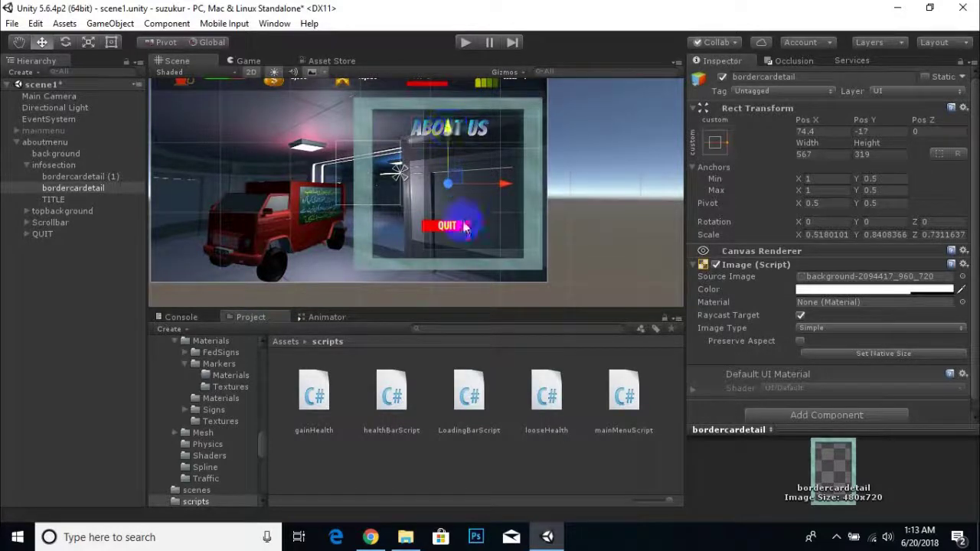
pyautogui.click(446, 225)
pyautogui.moveTo(450, 188); pyautogui.dragTo(449, 181)
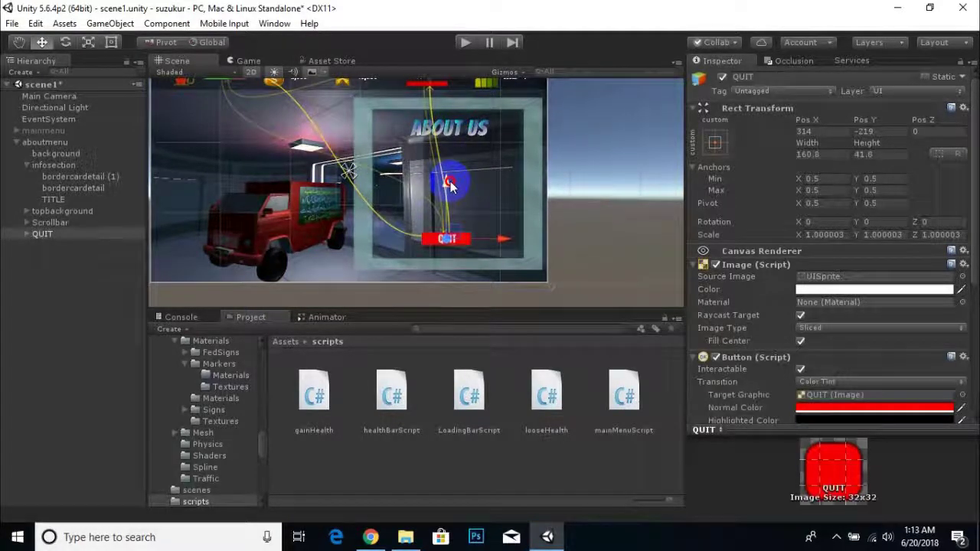
# Change the text of the QUIT button's child label to BACK TO MAIN MENU
pyautogui.click(28, 234)
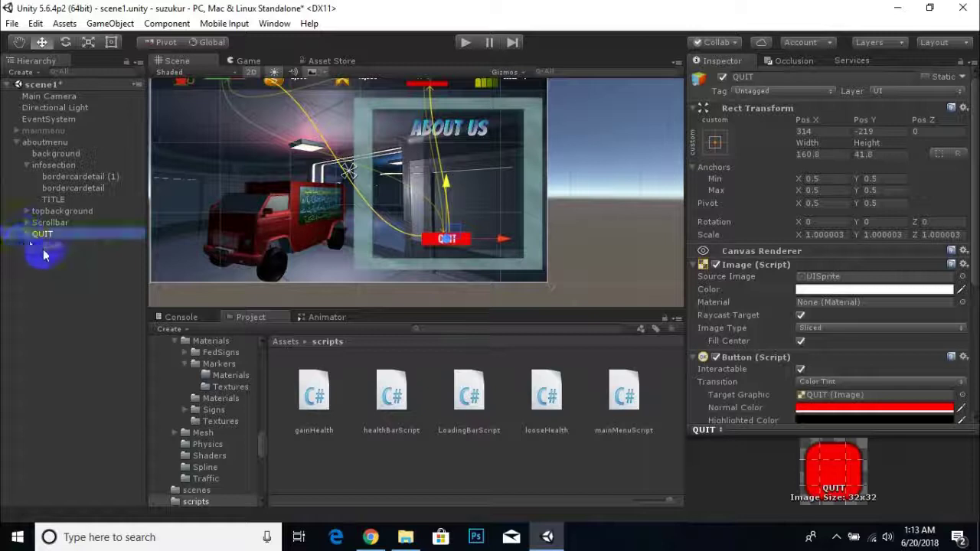
pyautogui.click(44, 246)
pyautogui.click(780, 297)
pyautogui.write('BACK TO')
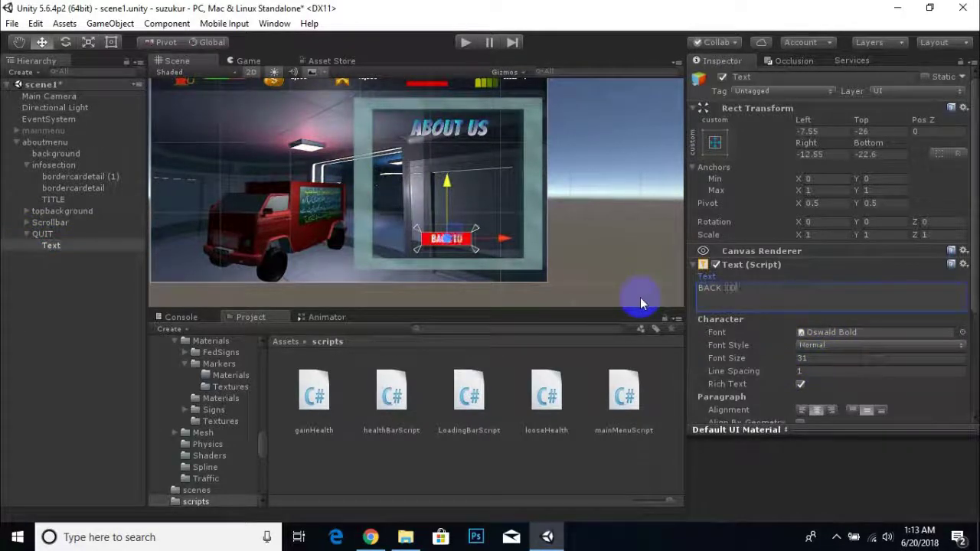
pyautogui.write(' MAIN MENU')
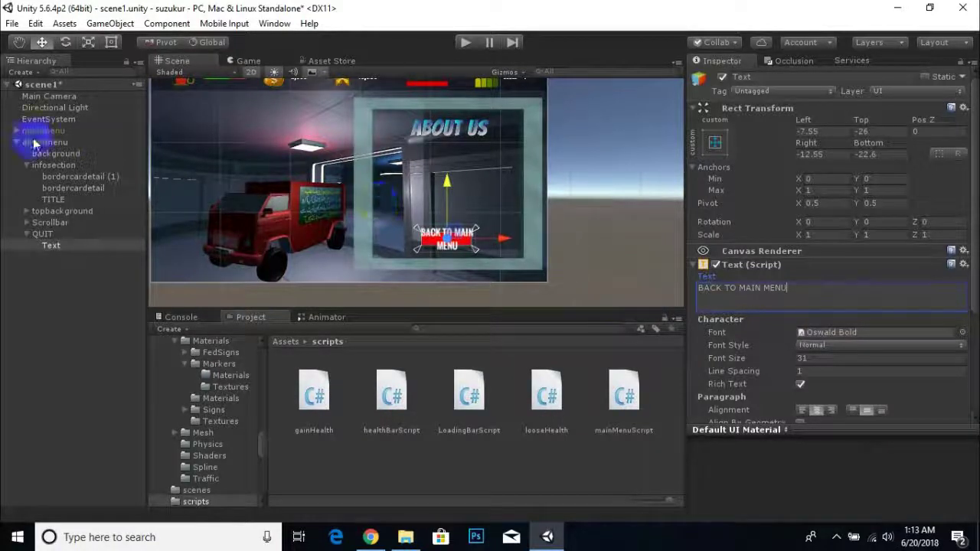
# Enlarge the QUIT button on both sides to about 366 by 65, so its label fits on one line
pyautogui.click(39, 234)
pyautogui.scroll(1, 467, 259)
pyautogui.scroll(-2, 467, 258)
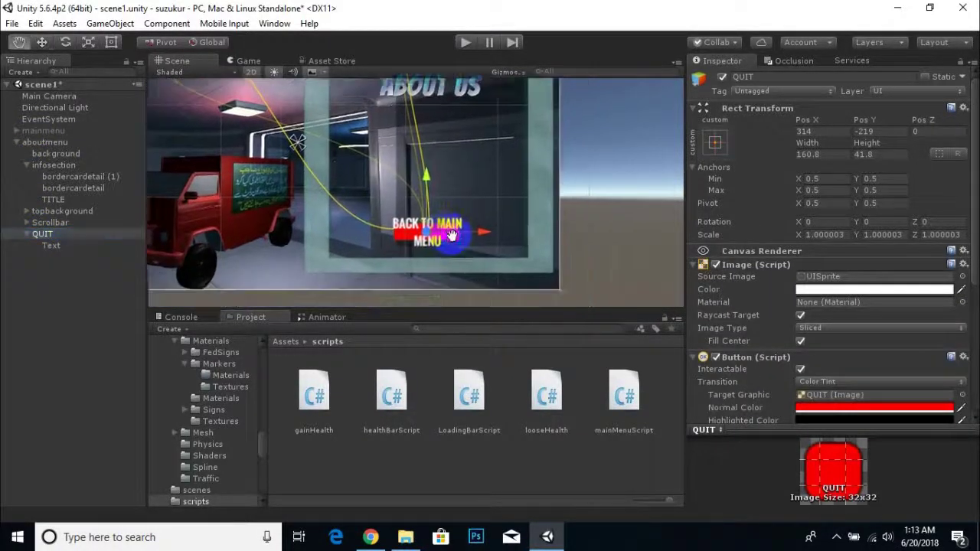
pyautogui.click(112, 43)
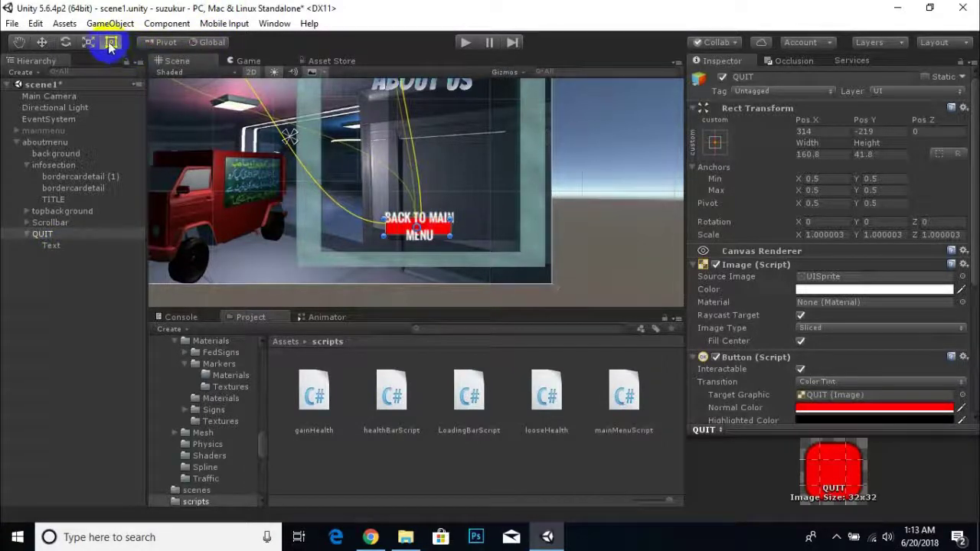
pyautogui.moveTo(451, 226); pyautogui.dragTo(494, 211)
pyautogui.moveTo(383, 214); pyautogui.dragTo(346, 209)
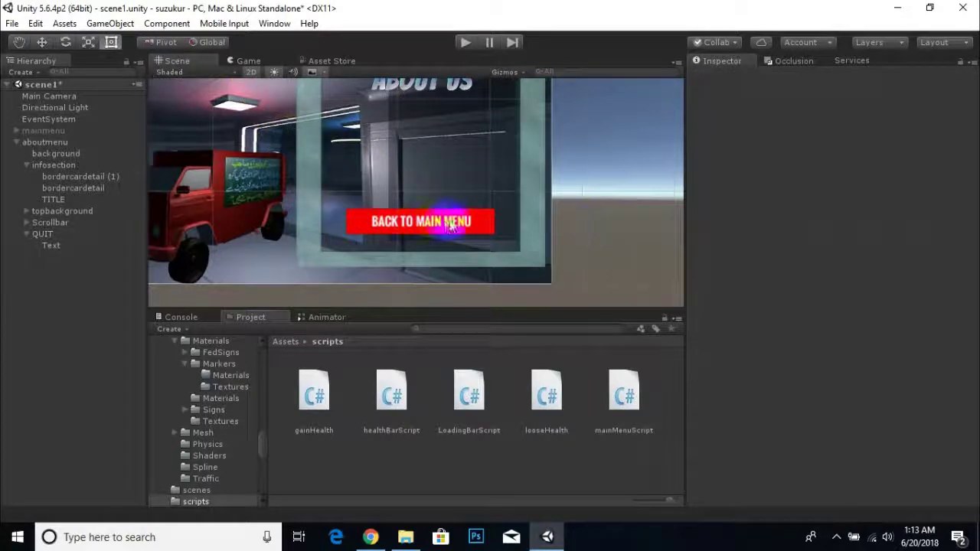
# Deselect everything and save the scene with the reworked aboutmenu canvas
pyautogui.scroll(-2, 373, 255)
pyautogui.scroll(-1, 374, 256)
pyautogui.click(615, 195)
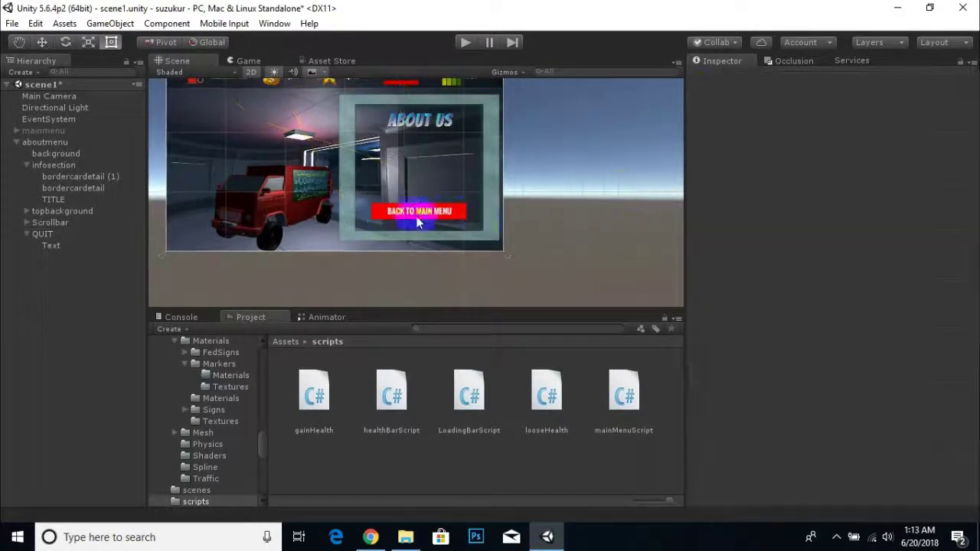
pyautogui.hotkey('ctrl', 's')
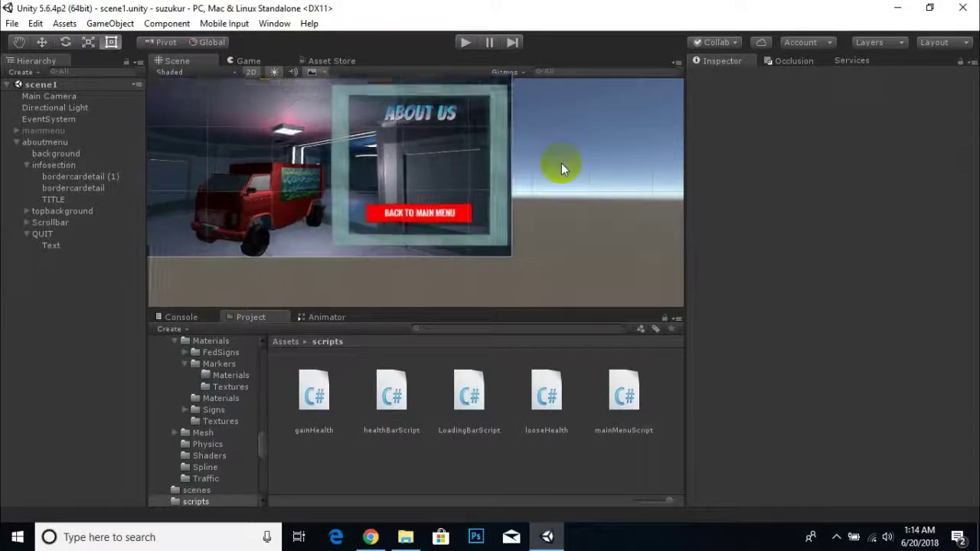
pyautogui.scroll(-2, 561, 163)
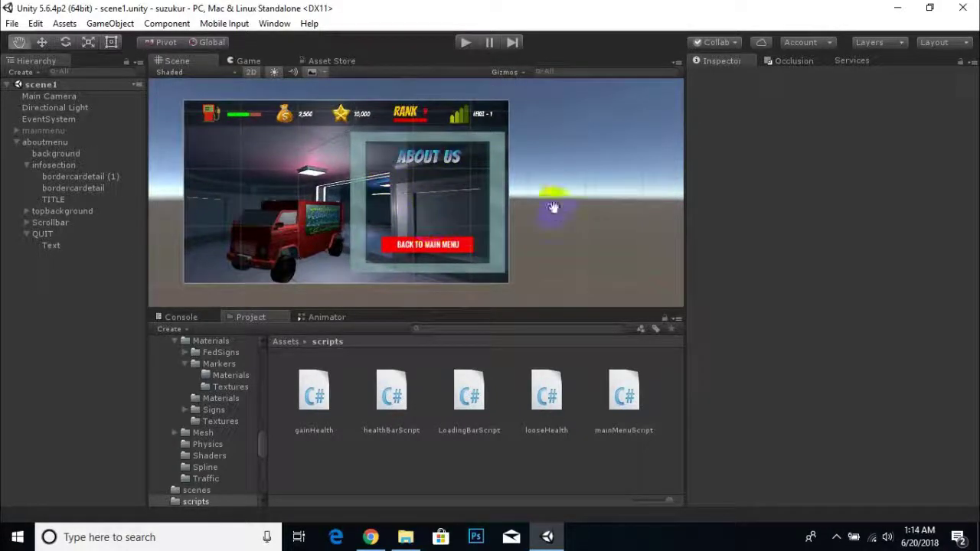
pyautogui.scroll(1, 458, 166)
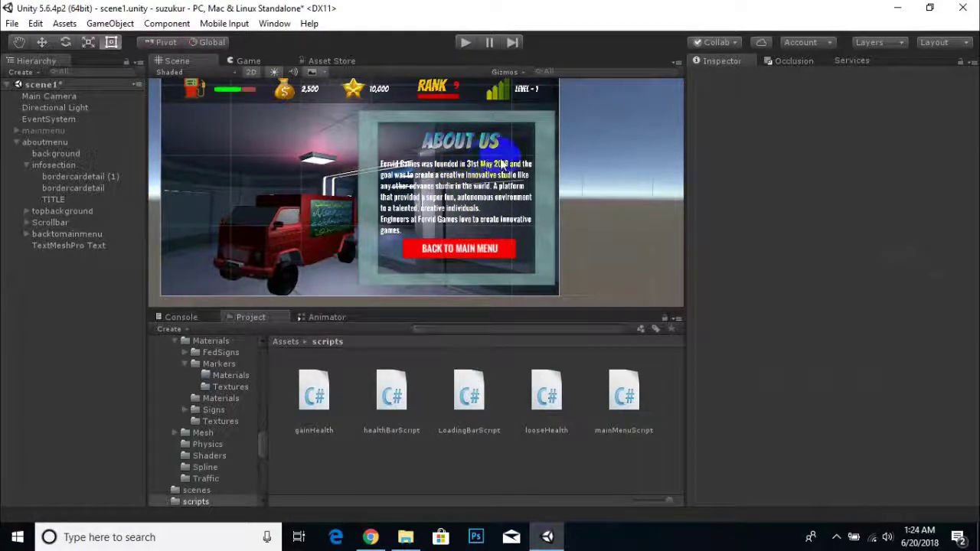
# Add a new empty On Click action to the backtomainmenu button's Button component
pyautogui.click(502, 261)
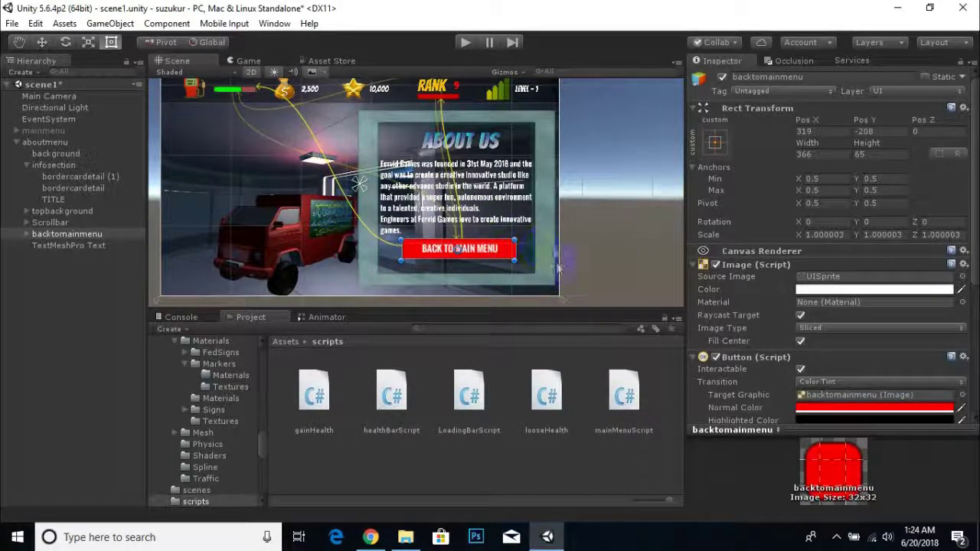
pyautogui.click(609, 259)
pyautogui.click(504, 253)
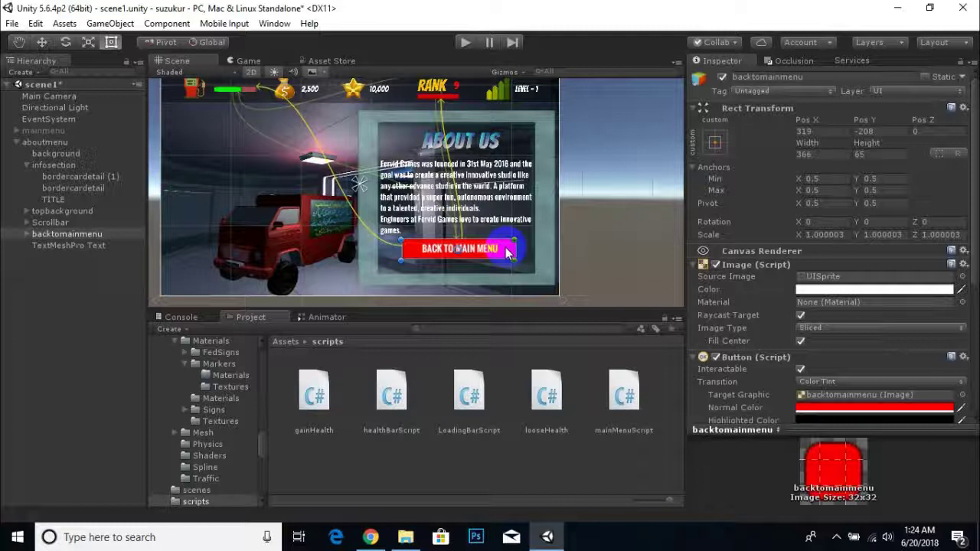
pyautogui.click(52, 132)
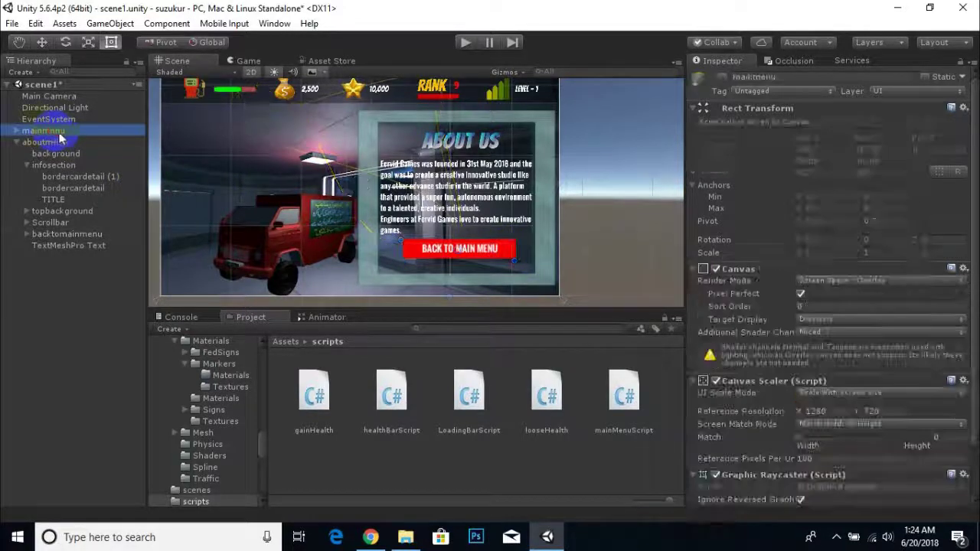
pyautogui.click(74, 234)
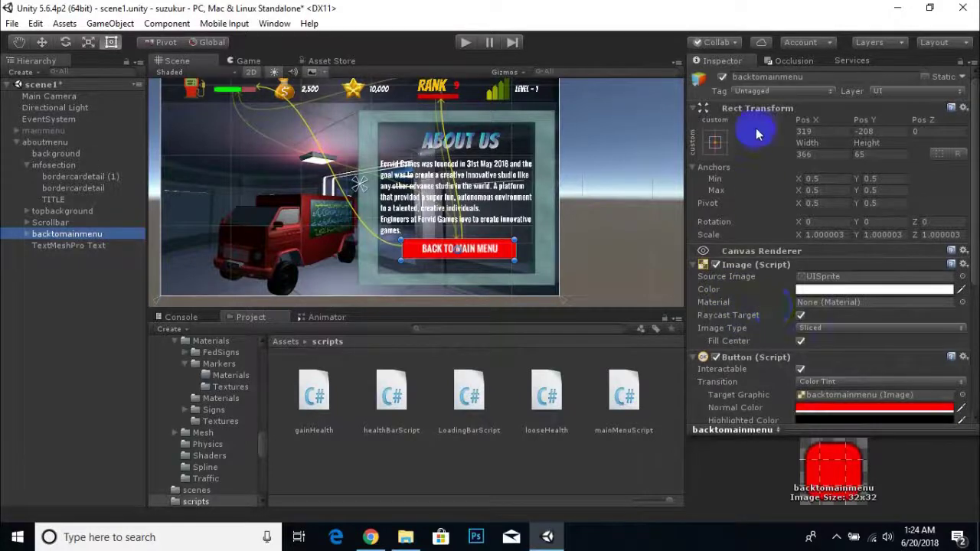
pyautogui.scroll(-5, 773, 229)
pyautogui.scroll(-1, 782, 280)
pyautogui.click(937, 342)
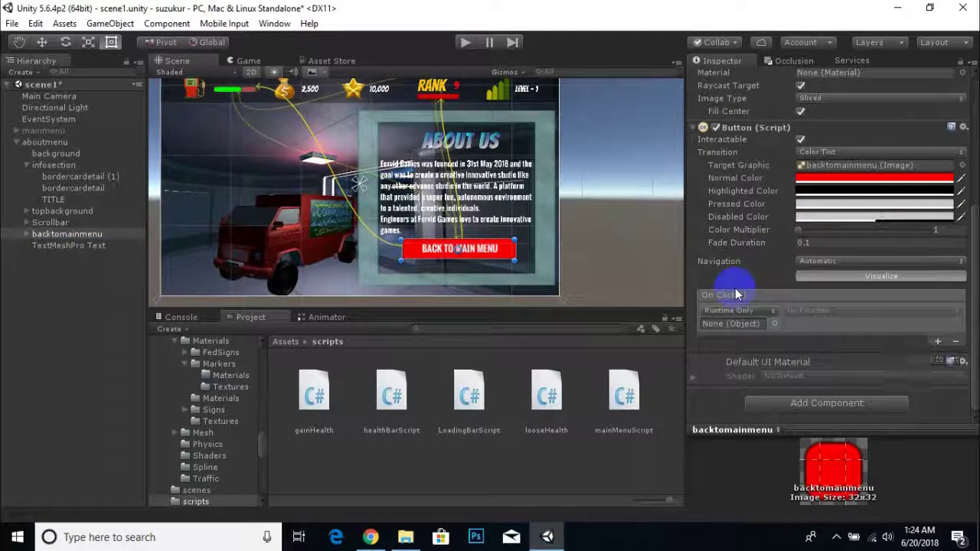
# Use GameObject.SetActive in the On Click list to deactivate backtomainmenu, with a second action that activates the mainmenu canvas
pyautogui.moveTo(66, 234); pyautogui.dragTo(761, 327)
pyautogui.click(845, 313)
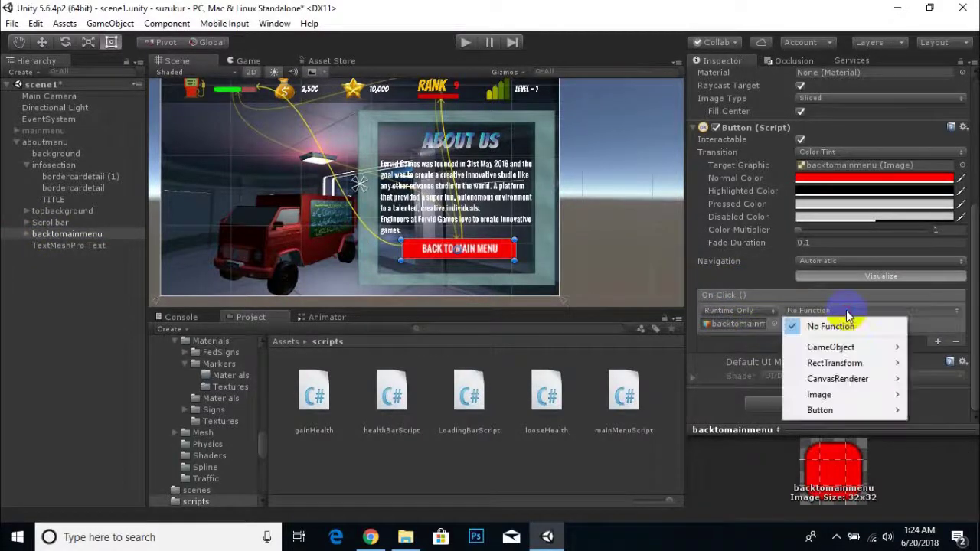
pyautogui.moveTo(842, 346)
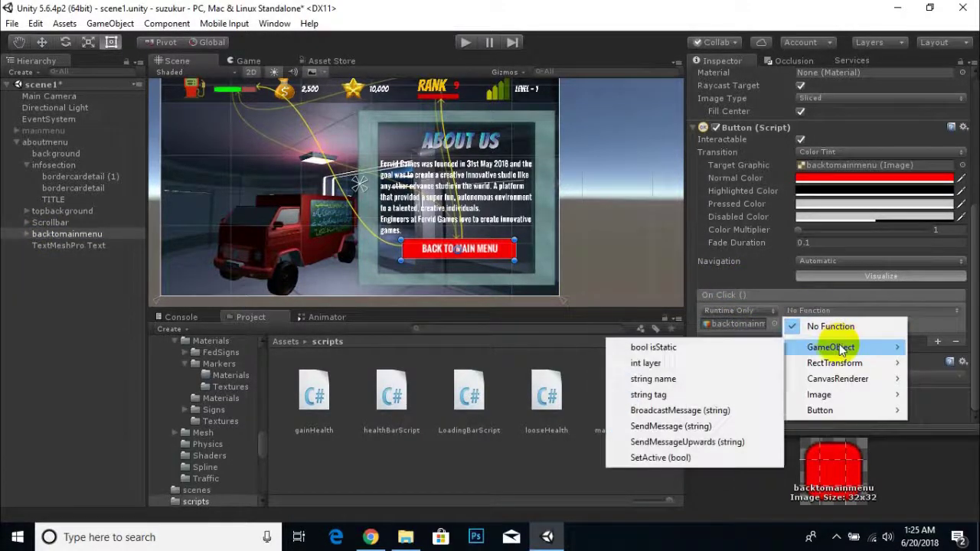
pyautogui.click(659, 458)
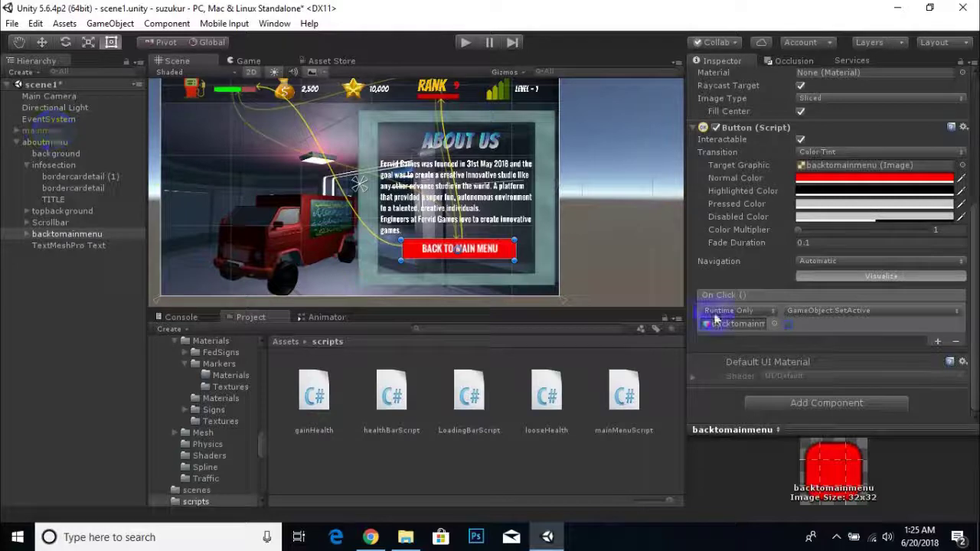
pyautogui.click(938, 342)
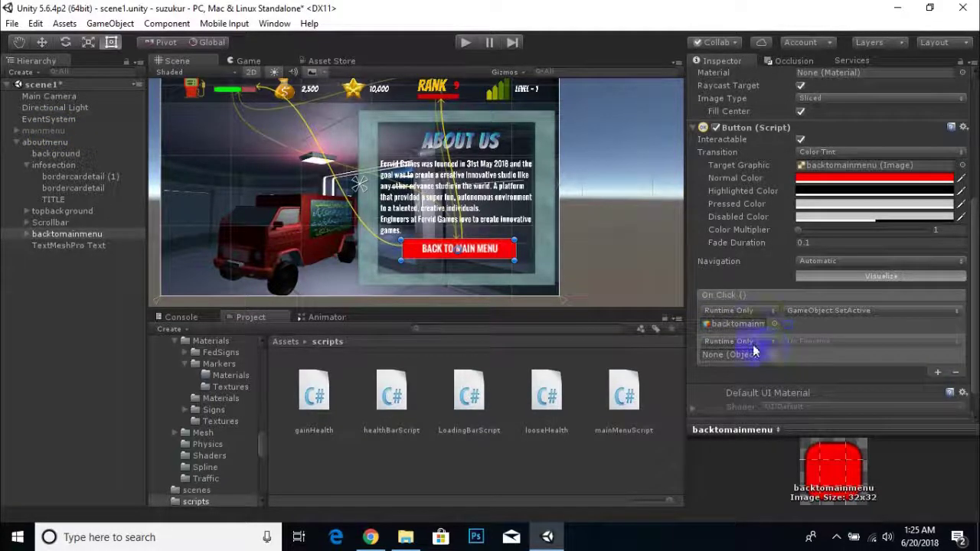
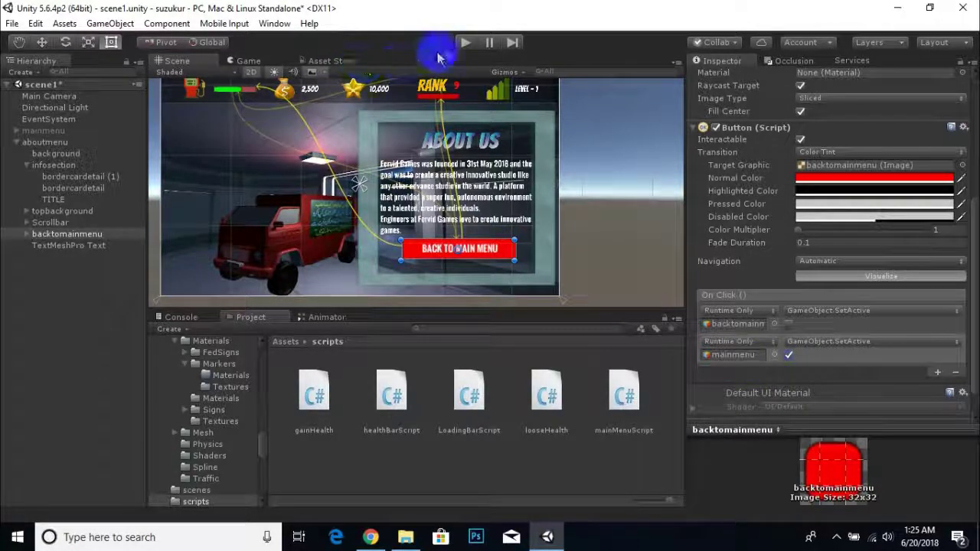
# Test the BACK TO MAIN MENU button in Play mode and stop the game
pyautogui.click(463, 43)
pyautogui.click(463, 43)
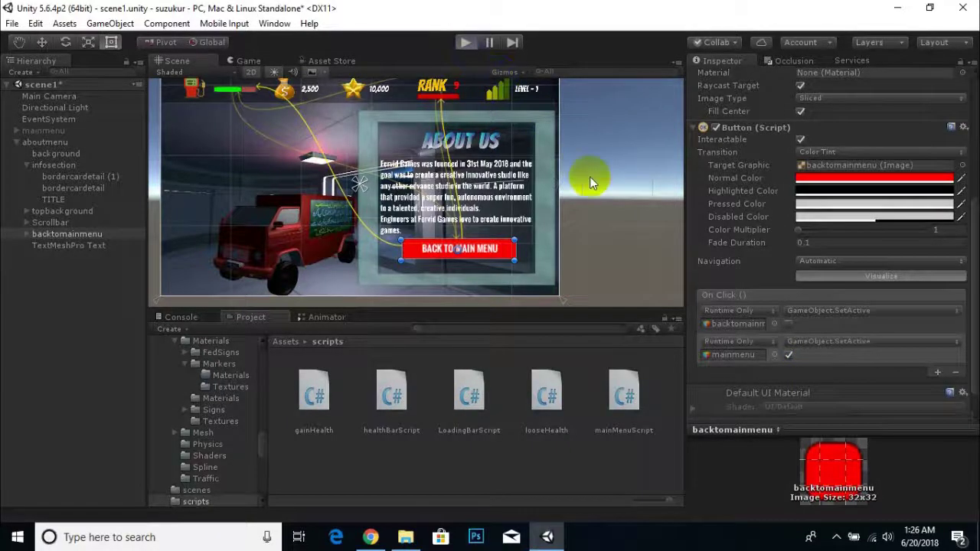
pyautogui.click(551, 262)
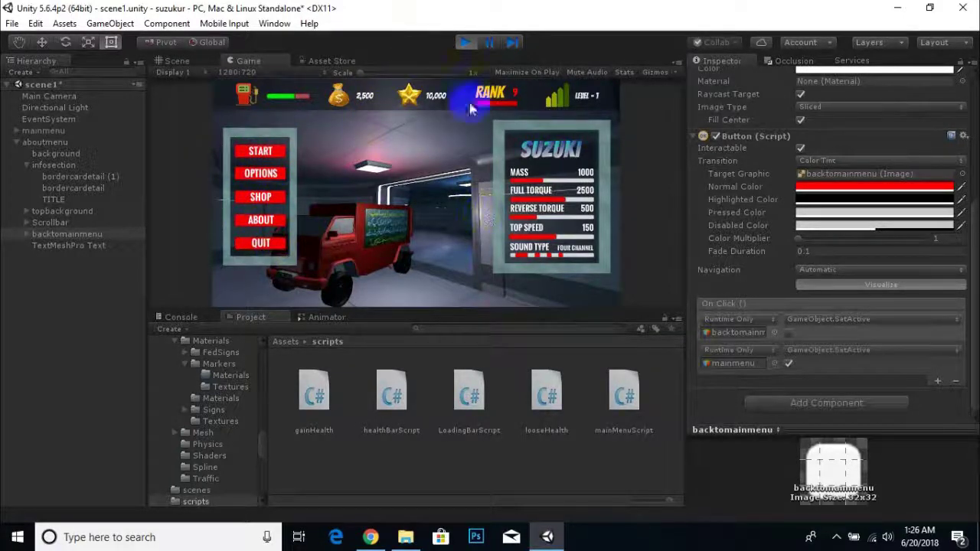
pyautogui.click(465, 42)
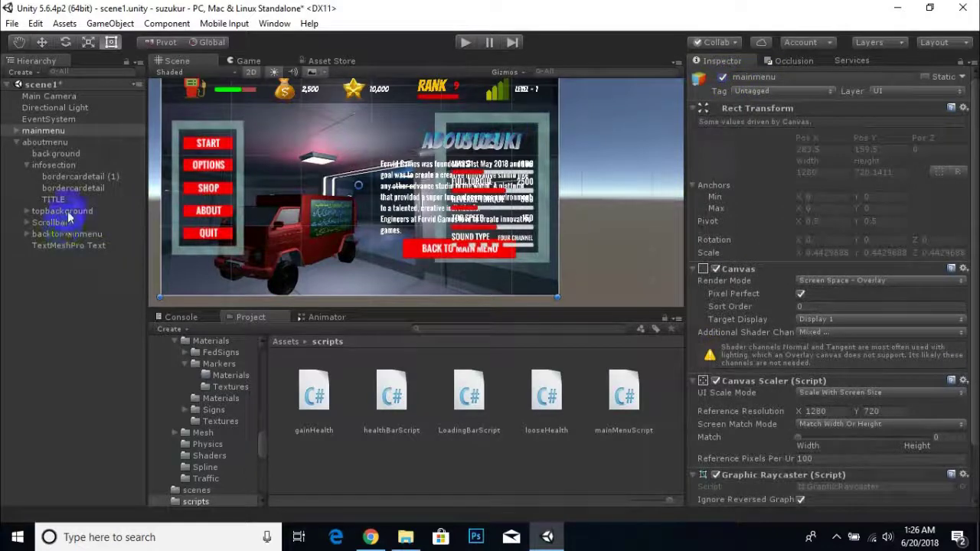
# Check the backtomainmenu button's active state, and deactivate the whole aboutmenu canvas and collapse it in the hierarchy
pyautogui.click(50, 236)
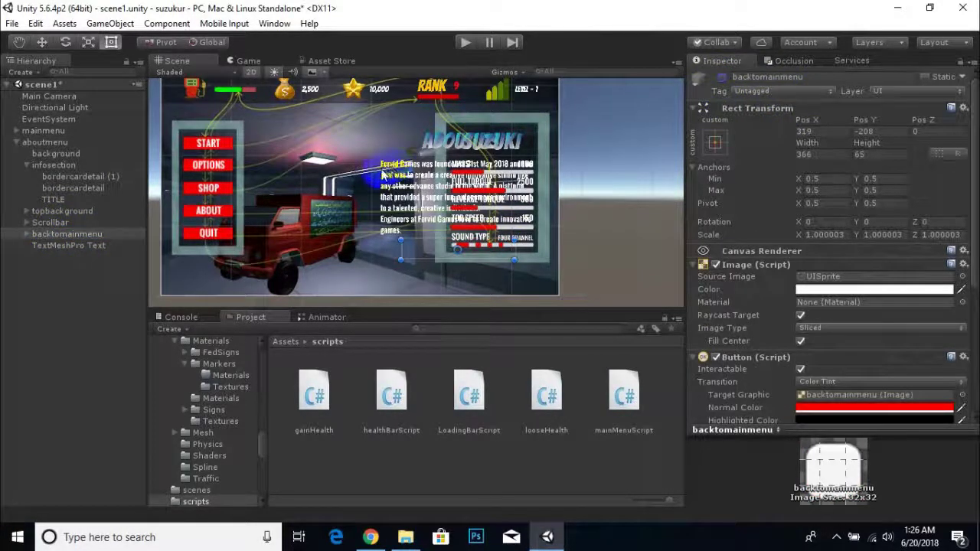
pyautogui.click(721, 76)
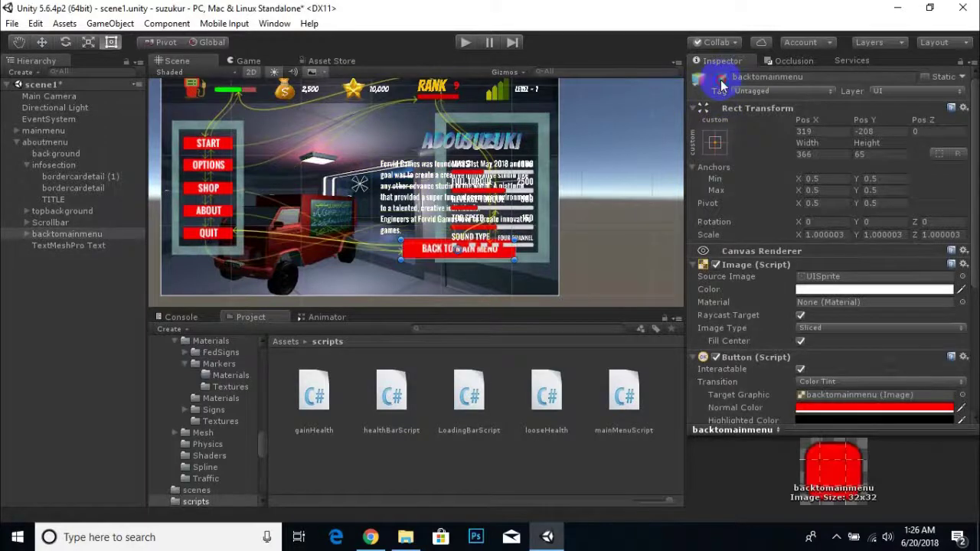
pyautogui.click(47, 165)
pyautogui.moveTo(55, 153); pyautogui.dragTo(51, 148)
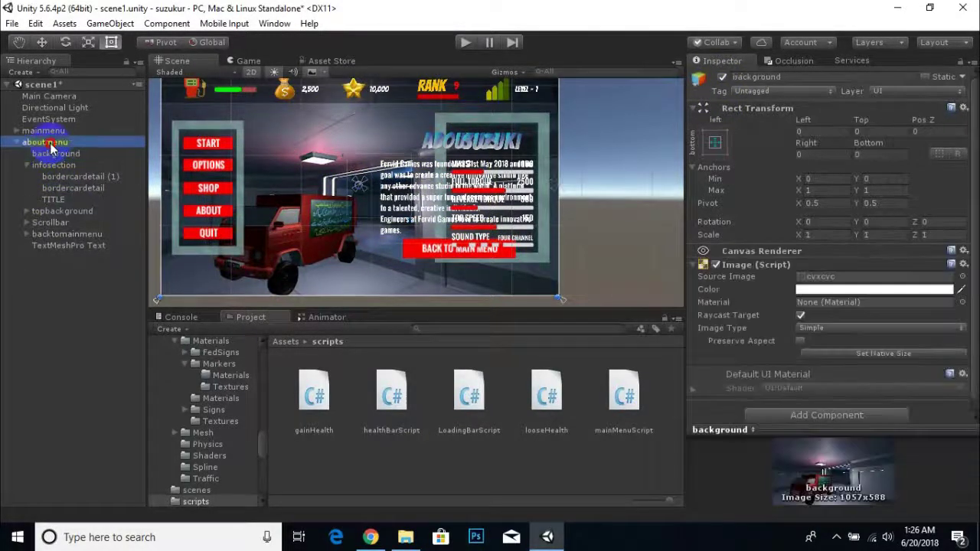
pyautogui.click(49, 143)
pyautogui.click(720, 79)
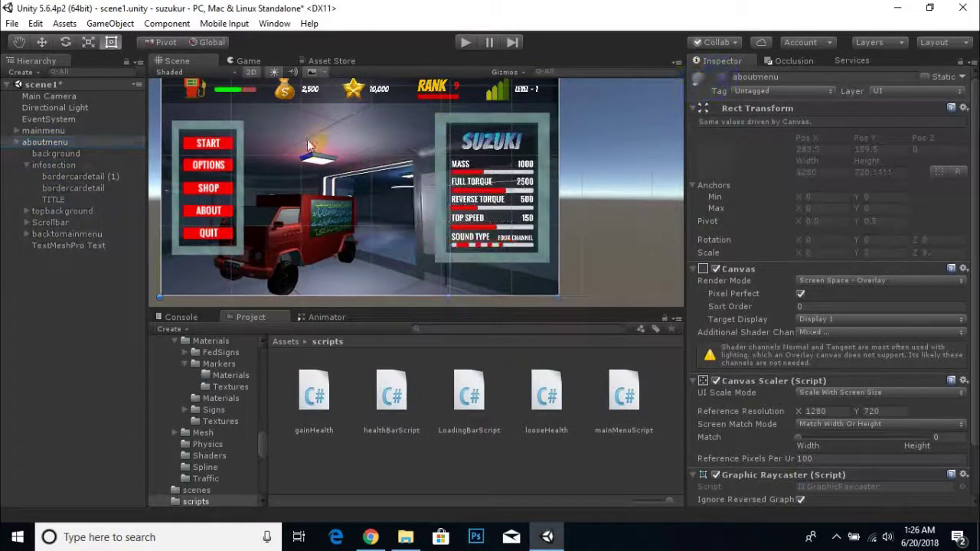
pyautogui.click(17, 142)
# Add an On Click action to the main menu's ABOUT button that targets the about object with GameObject.SetActive unticked
pyautogui.click(46, 130)
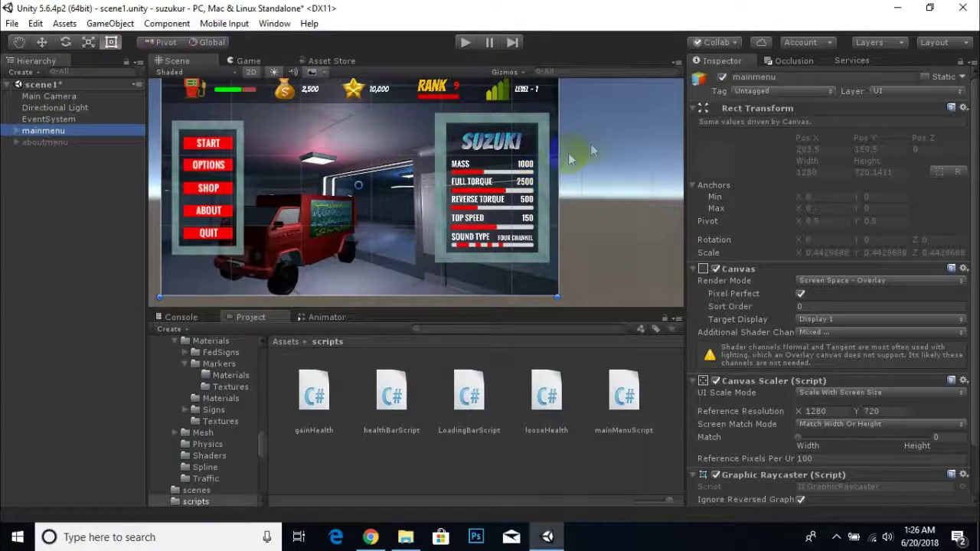
pyautogui.click(207, 216)
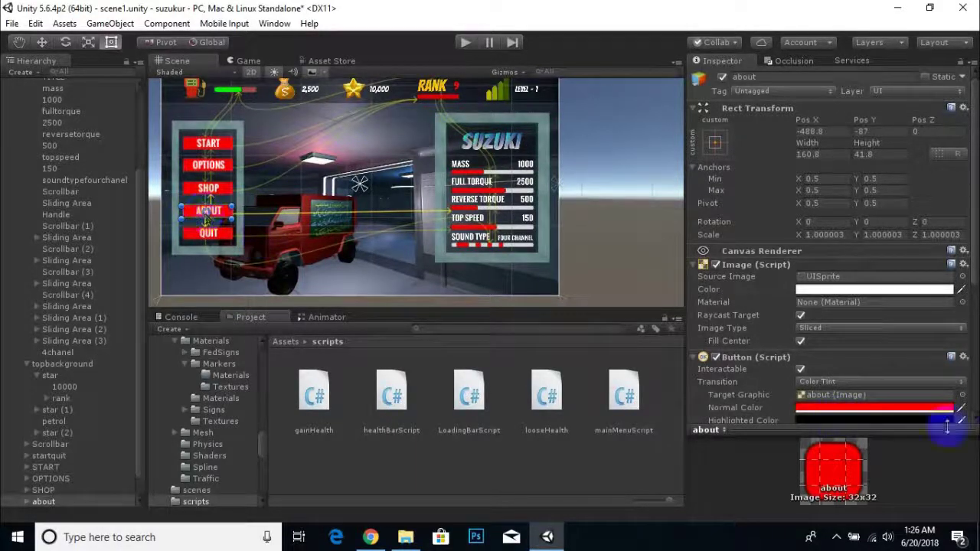
pyautogui.scroll(-5, 853, 366)
pyautogui.click(938, 356)
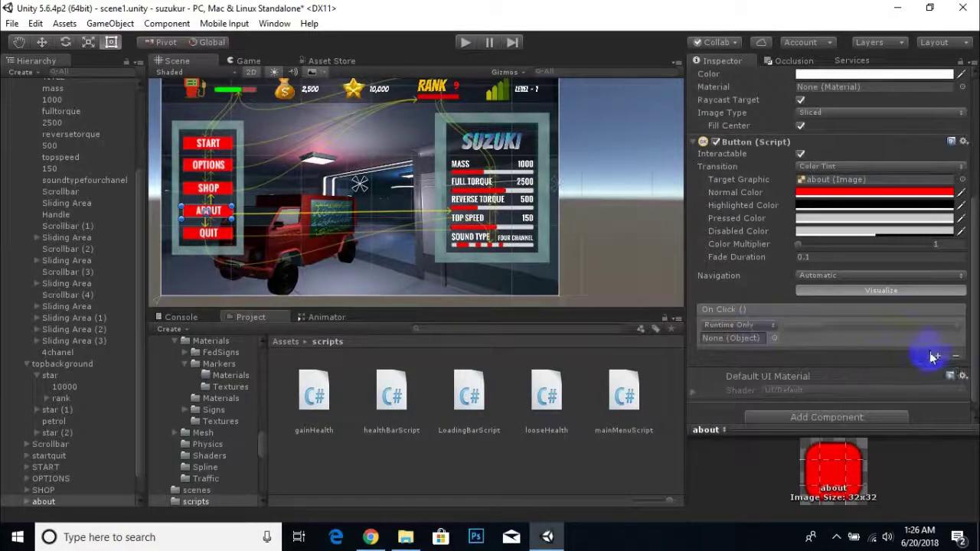
pyautogui.moveTo(79, 503); pyautogui.dragTo(758, 349)
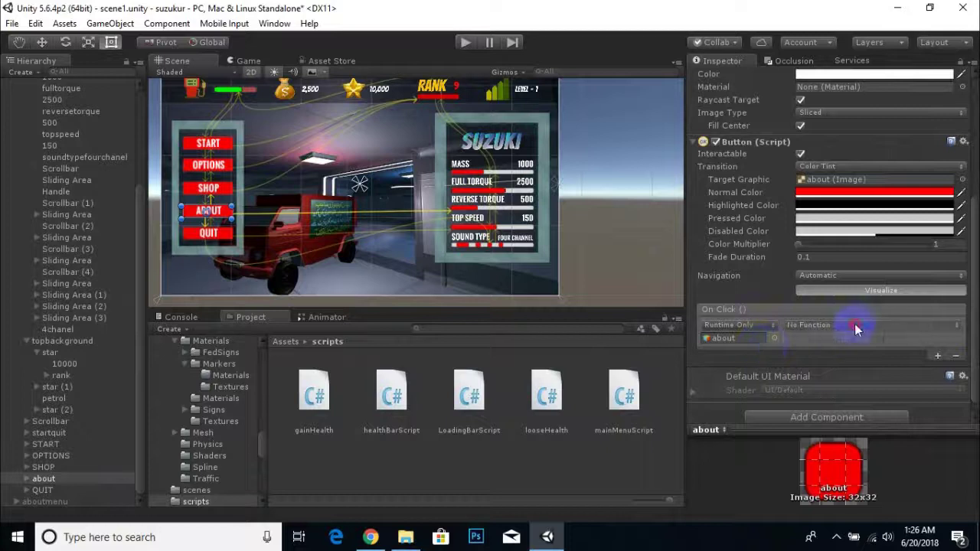
pyautogui.click(854, 324)
pyautogui.moveTo(845, 360)
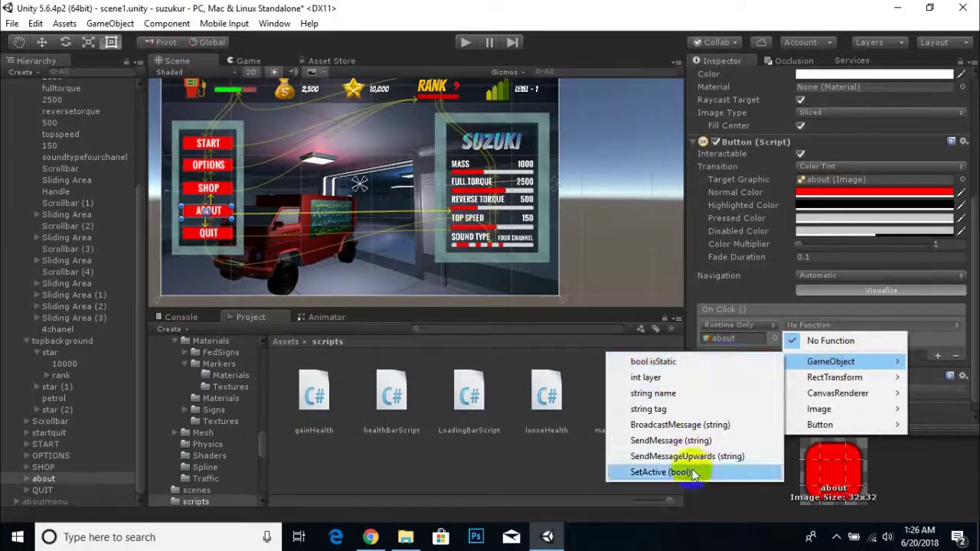
pyautogui.click(658, 472)
# Add a second On Click action to the ABOUT button that activates the aboutmenu canvas through GameObject.SetActive
pyautogui.click(937, 356)
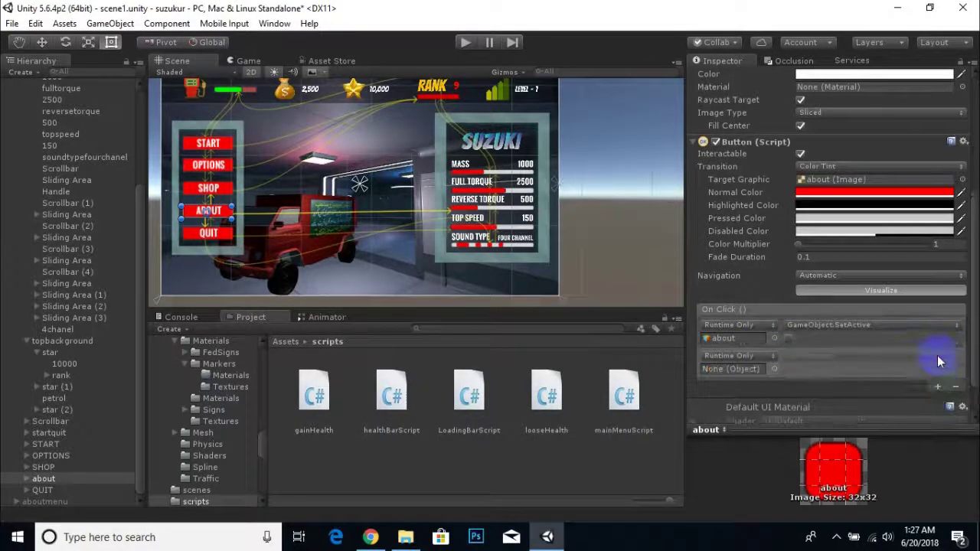
pyautogui.scroll(4, 111, 320)
pyautogui.scroll(2, 68, 230)
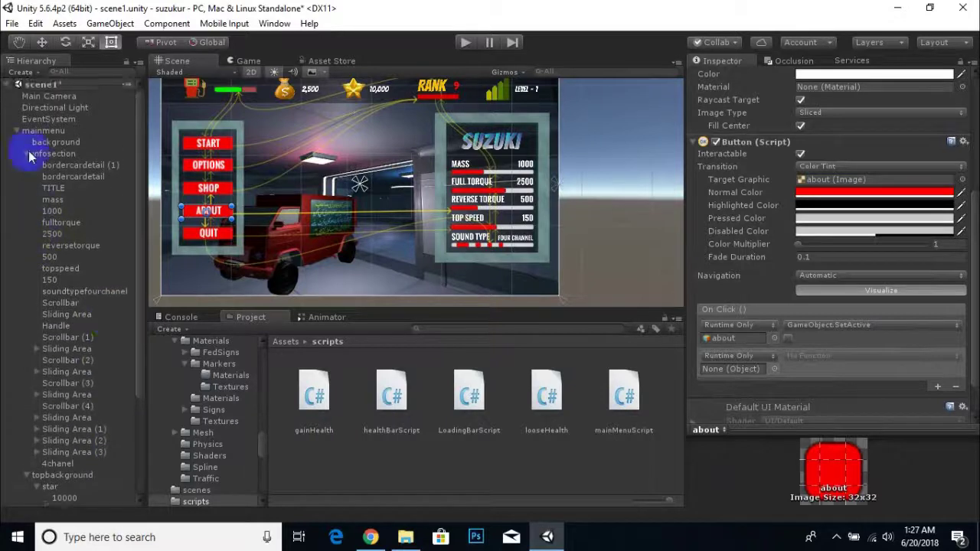
pyautogui.click(16, 130)
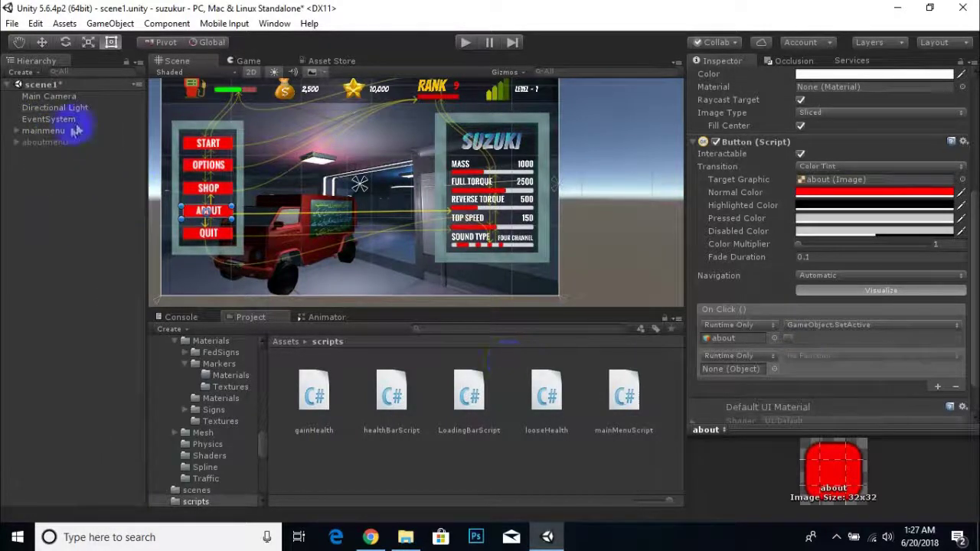
pyautogui.moveTo(55, 143); pyautogui.dragTo(761, 370)
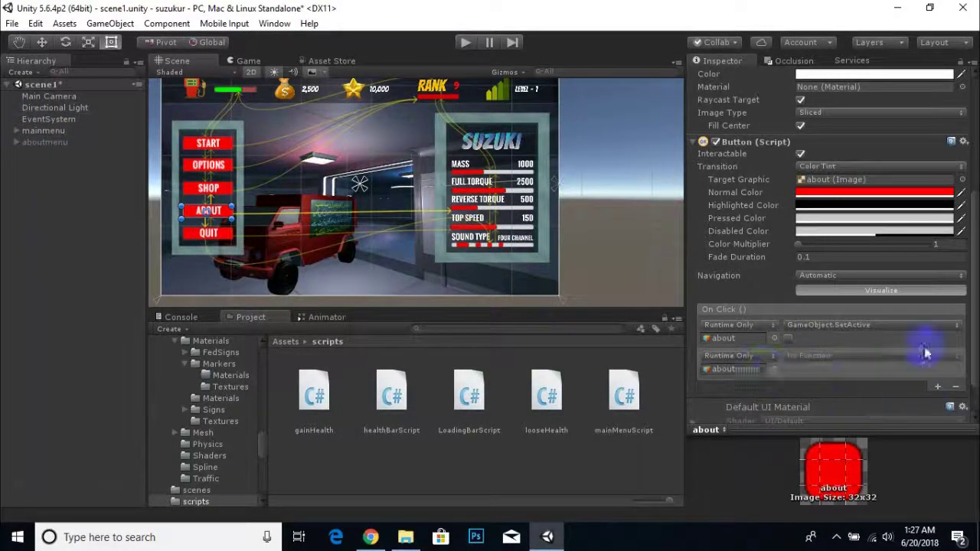
pyautogui.click(892, 356)
pyautogui.moveTo(837, 392)
pyautogui.click(658, 502)
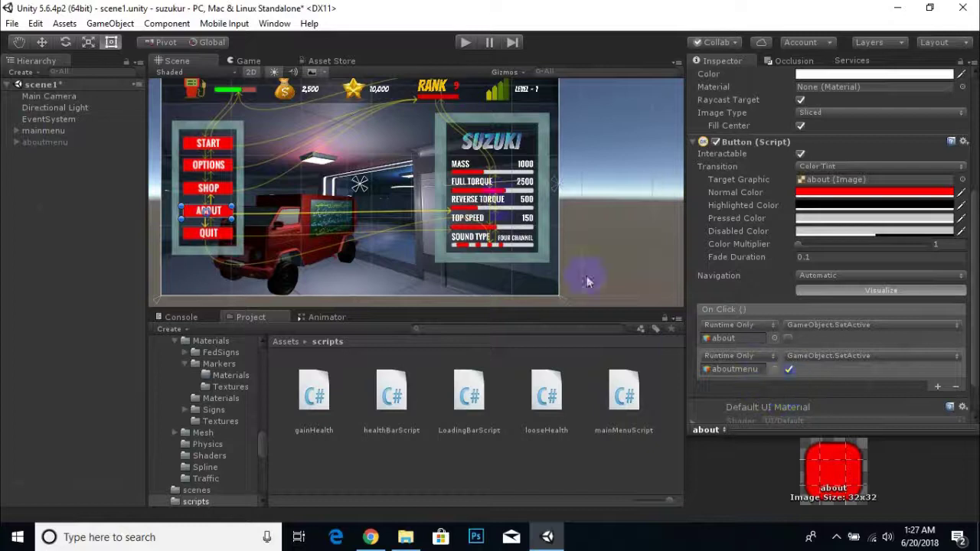
# Test the ABOUT button in Play mode and stop the game
pyautogui.click(464, 42)
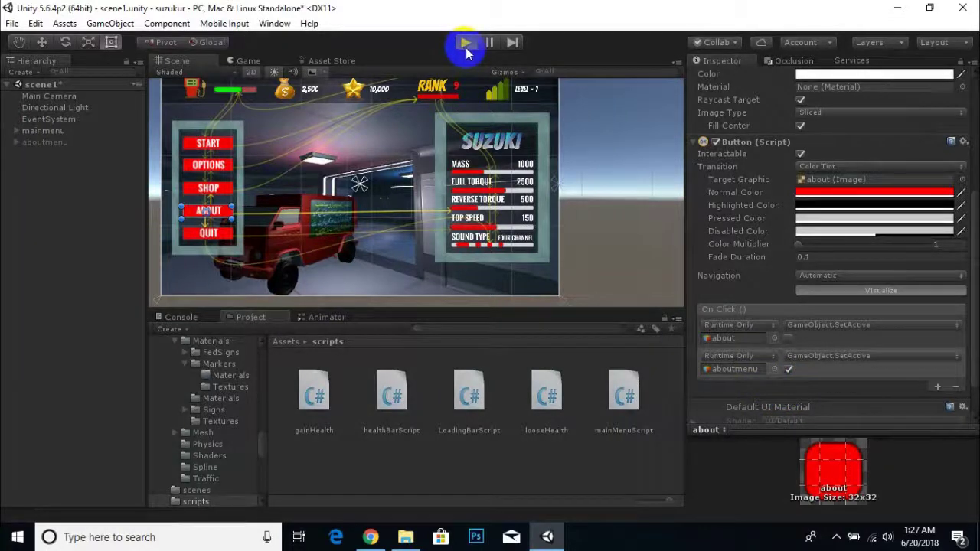
pyautogui.click(273, 220)
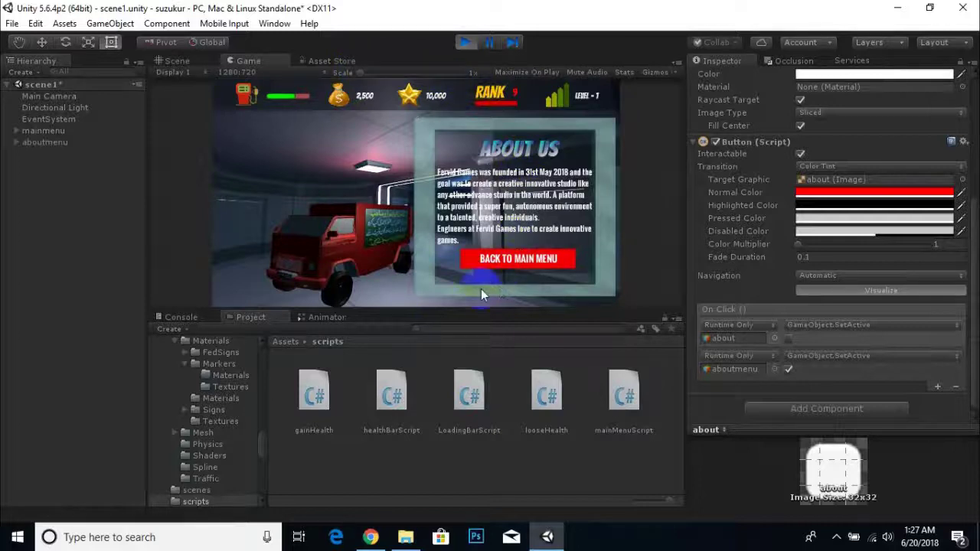
pyautogui.click(464, 43)
# Deactivate the mainmenu canvas and activate the aboutmenu canvas for editing in the scene
pyautogui.click(32, 134)
pyautogui.click(31, 142)
pyautogui.click(736, 77)
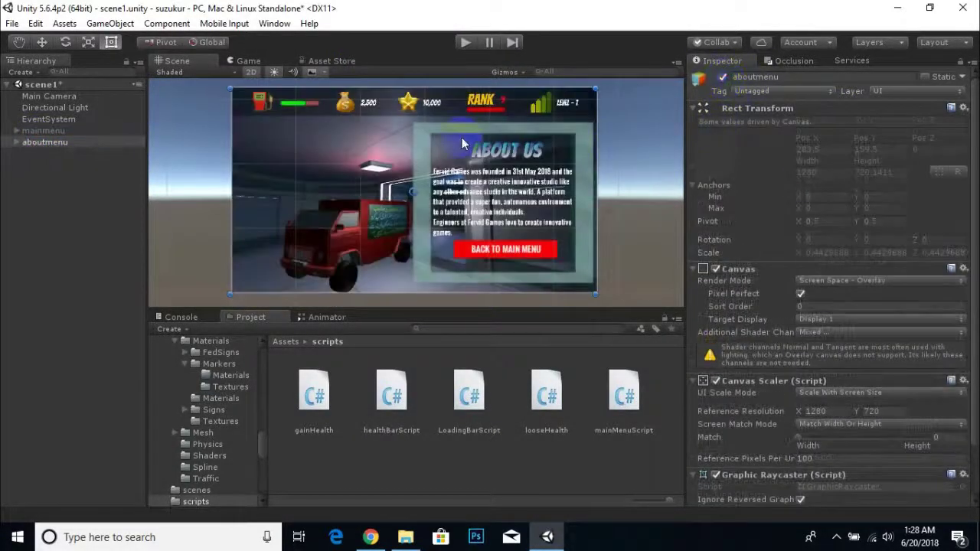
# Stretch the dark bordercardetail (1) backing to fill the inside of the ABOUT US frame, and save the scene
pyautogui.scroll(2, 599, 255)
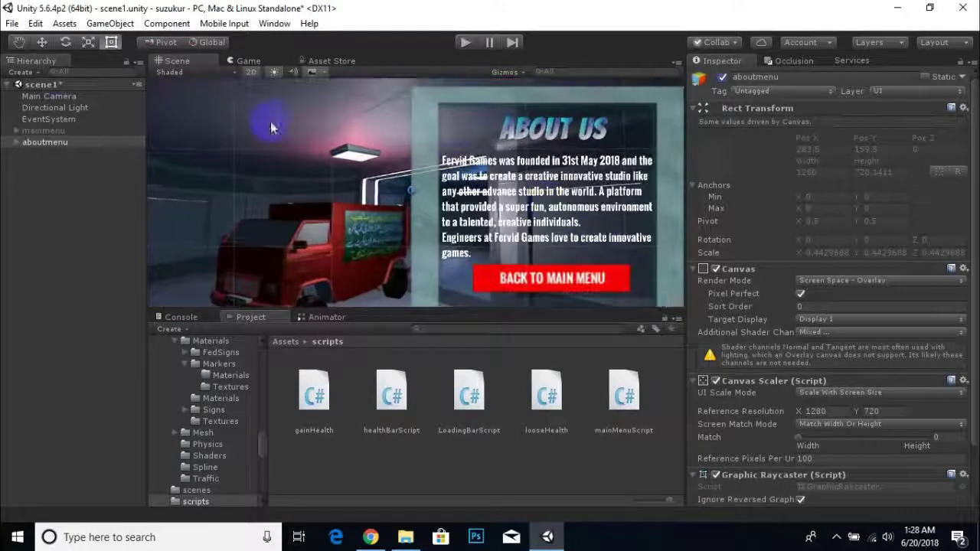
pyautogui.click(632, 126)
pyautogui.click(529, 114)
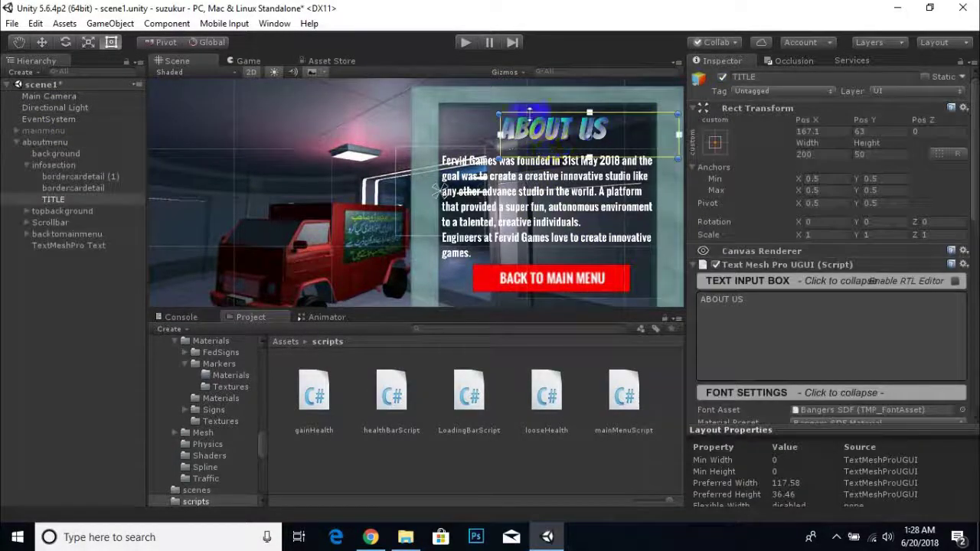
pyautogui.click(534, 107)
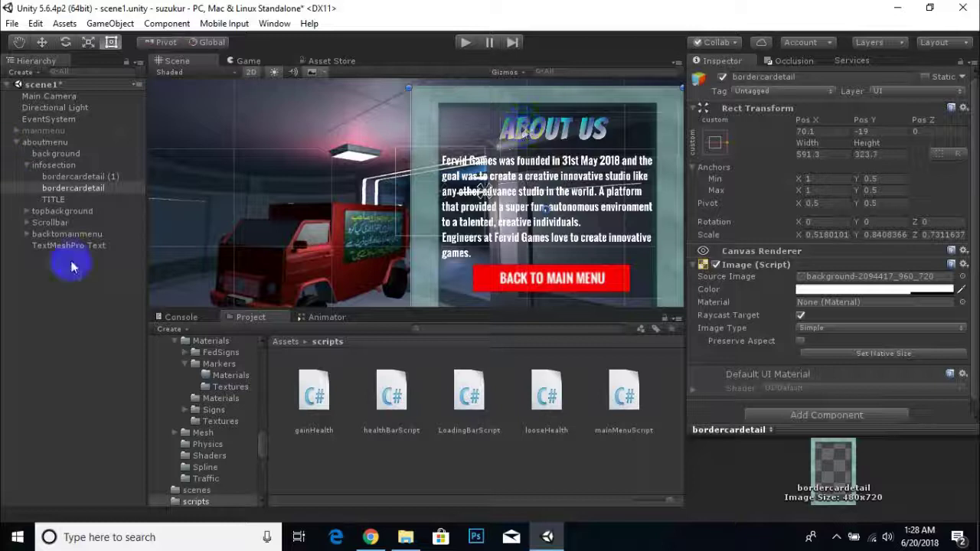
pyautogui.click(76, 176)
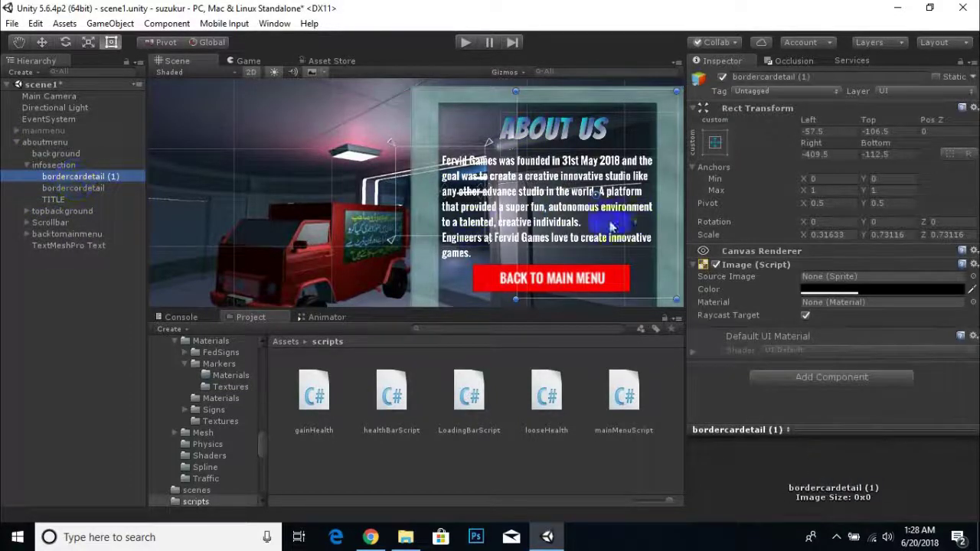
pyautogui.scroll(-2, 563, 223)
pyautogui.moveTo(498, 281); pyautogui.dragTo(425, 303)
pyautogui.click(265, 187)
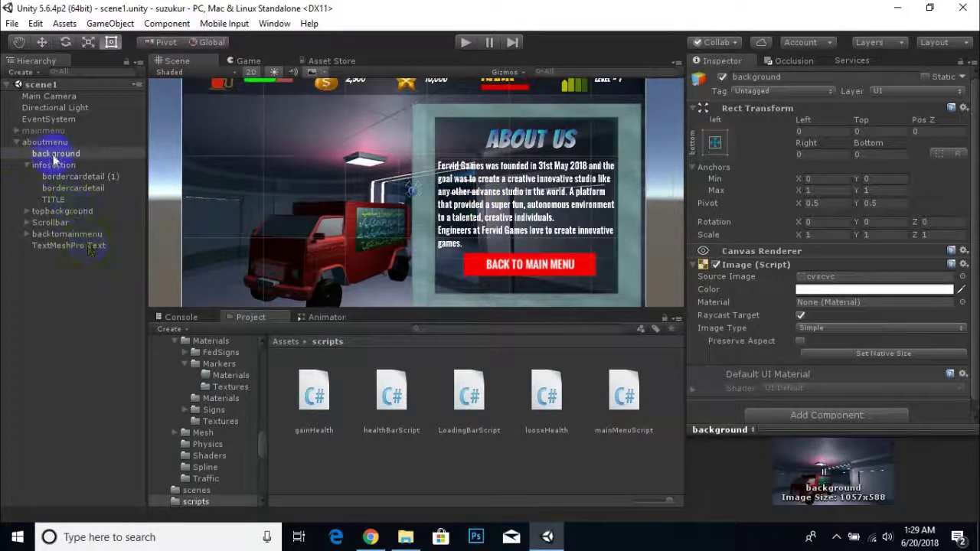
# Duplicate the aboutmenu canvas and rename the copy optionsmenu
pyautogui.press('Left')
pyautogui.press('Left')
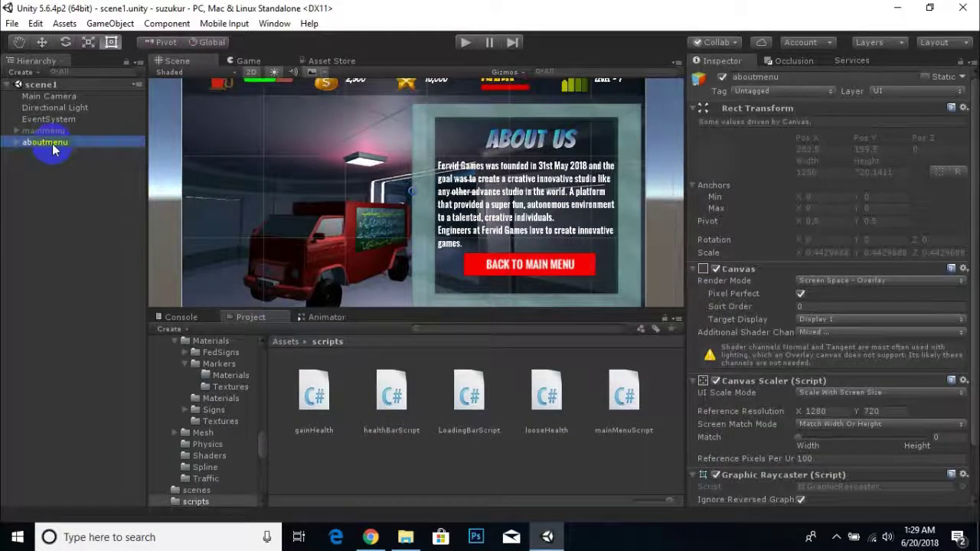
pyautogui.hotkey('ctrl', 'd')
pyautogui.rightClick(52, 154)
pyautogui.click(92, 199)
pyautogui.write('op')
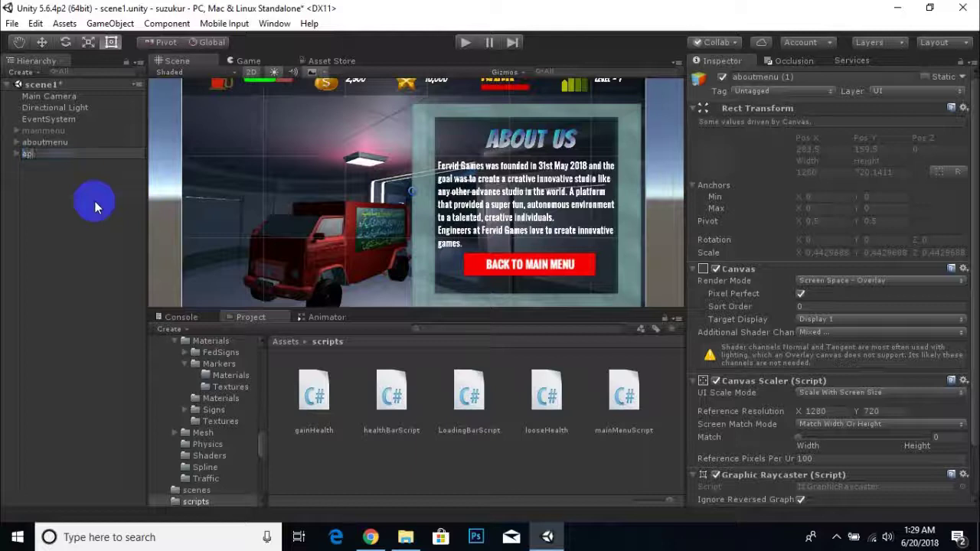
pyautogui.write('tionsmenu')
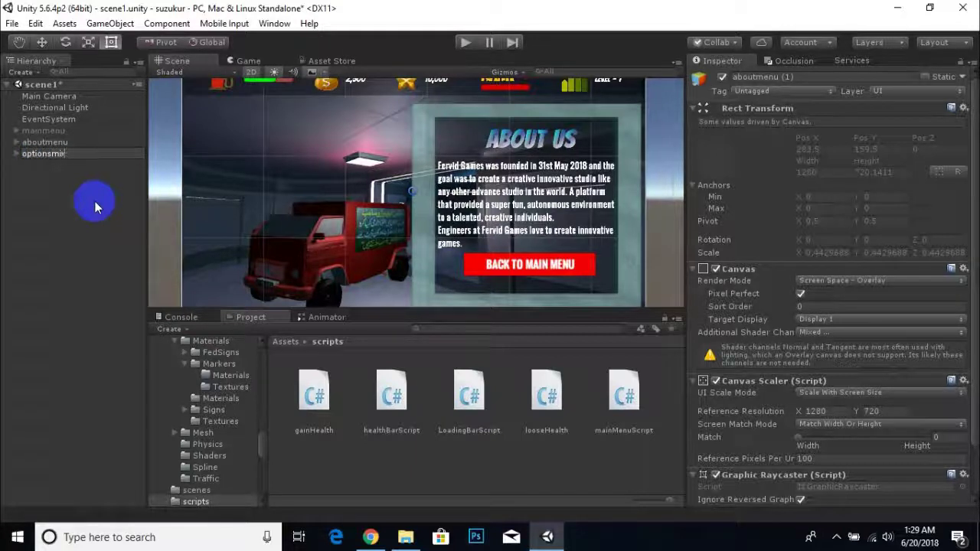
pyautogui.press('Return')
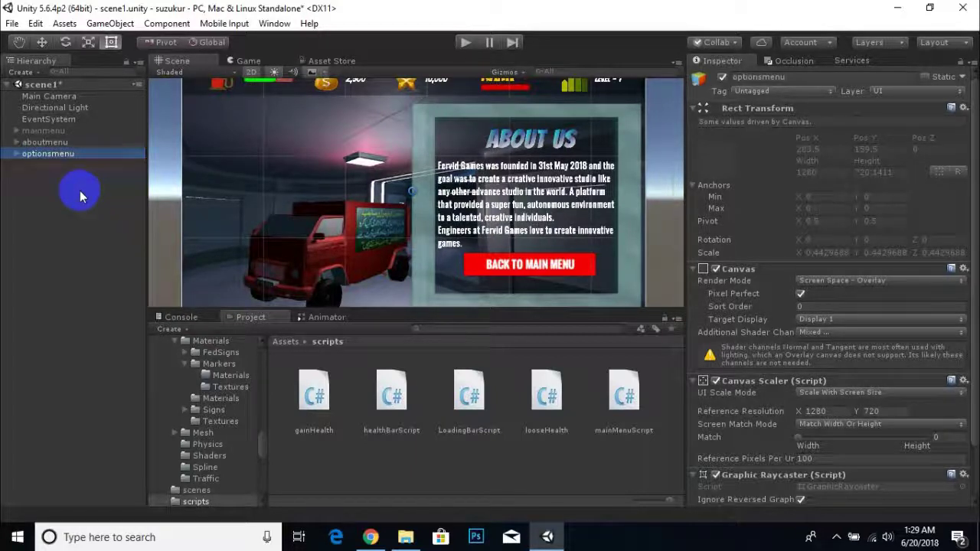
# Duplicate the optionsmenu canvas and rename the copy shopmenu
pyautogui.hotkey('ctrl', 'd')
pyautogui.rightClick(77, 164)
pyautogui.click(128, 213)
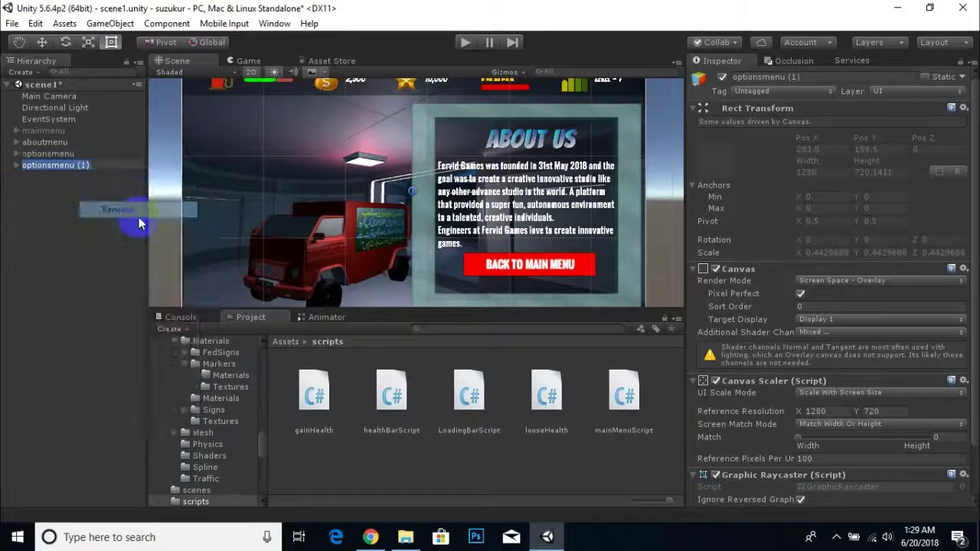
pyautogui.write('shoo')
pyautogui.write('menu')
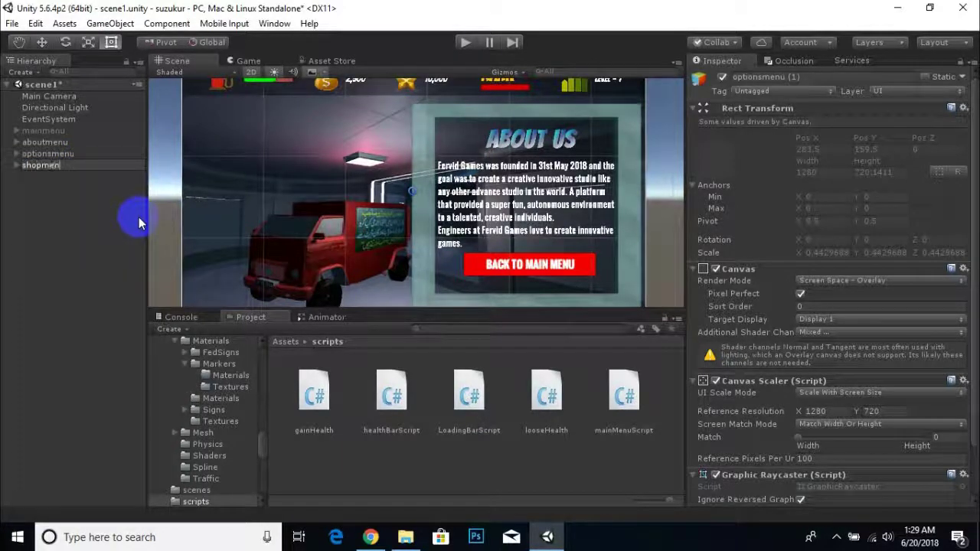
pyautogui.press('Return')
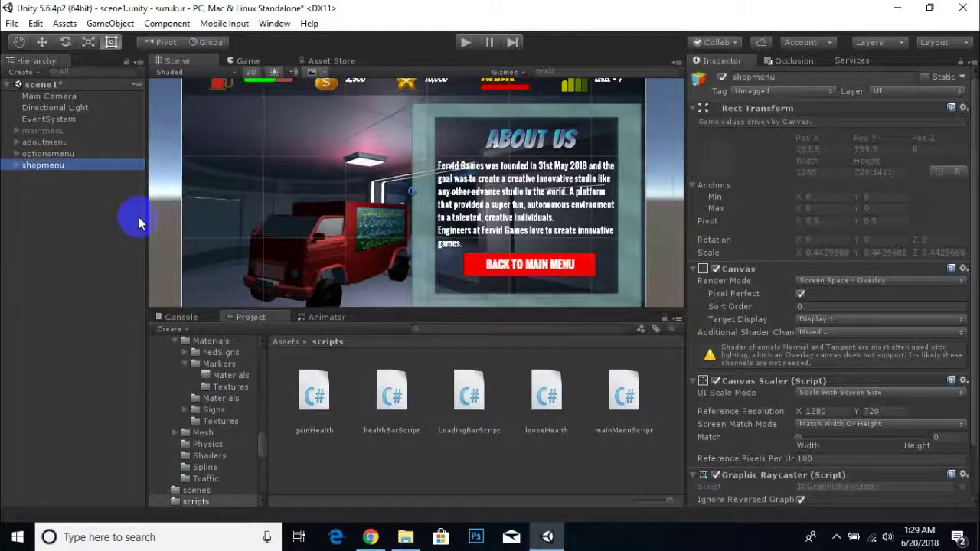
# Deactivate the aboutmenu and shopmenu canvases, leaving only optionsmenu active for editing
pyautogui.click(47, 153)
pyautogui.click(44, 142)
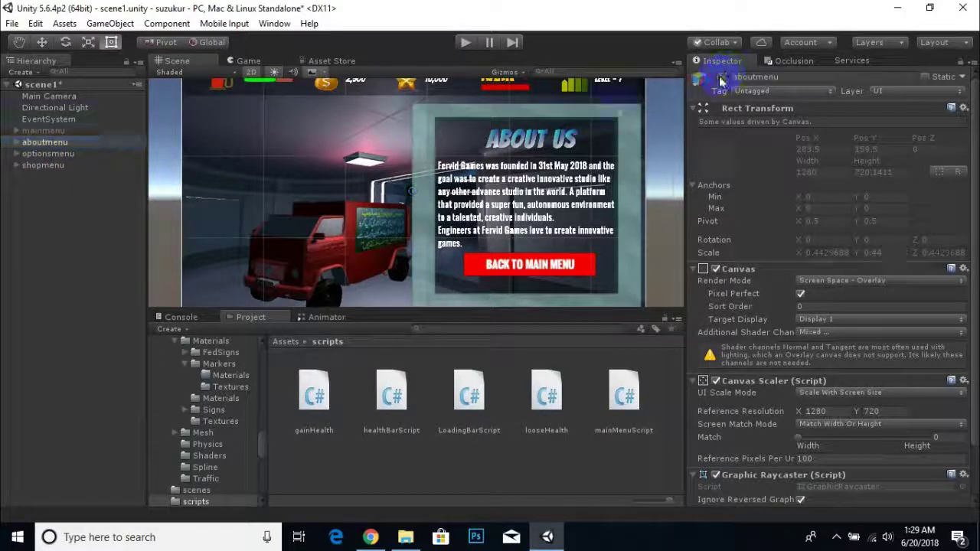
pyautogui.click(65, 167)
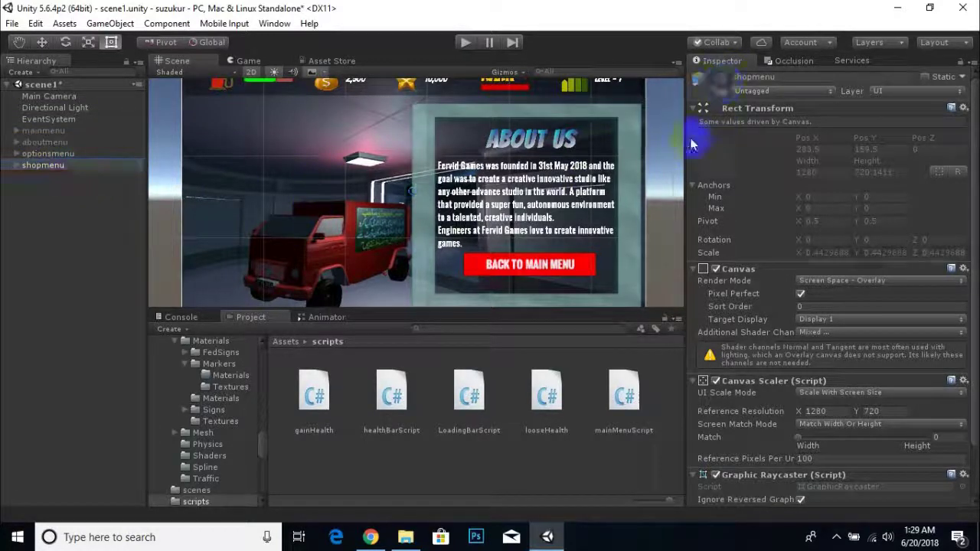
pyautogui.click(63, 153)
pyautogui.click(44, 188)
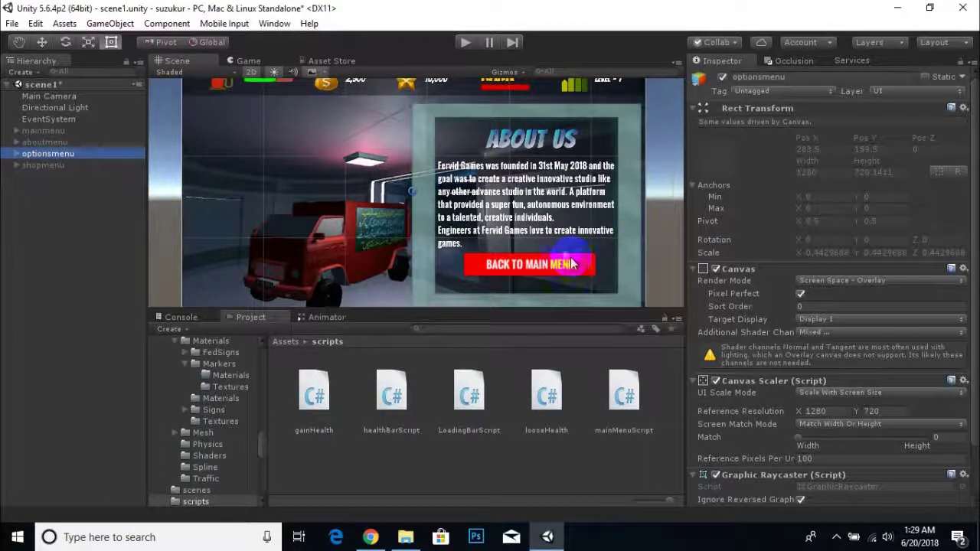
# Select the ABOUT US title inside the bordered frame of the optionsmenu canvas
pyautogui.click(590, 121)
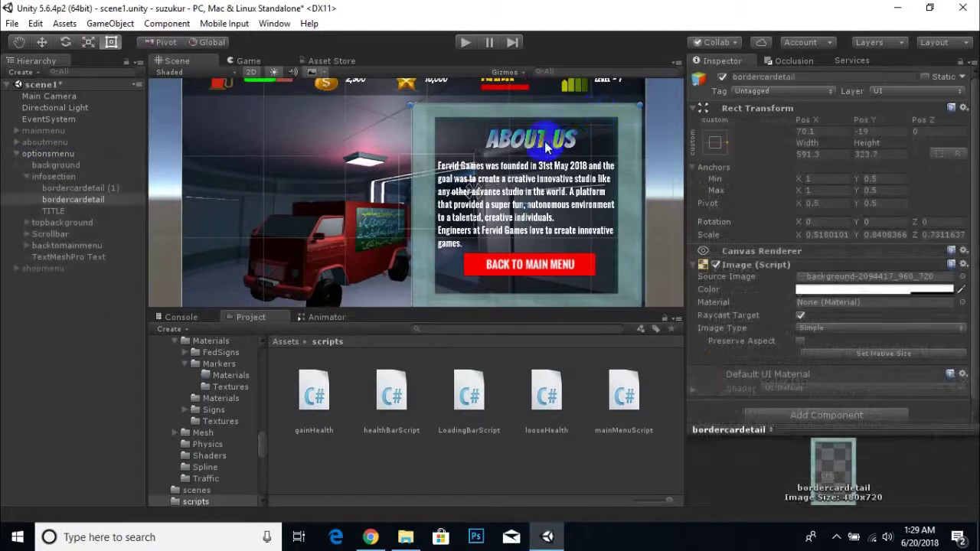
pyautogui.click(544, 140)
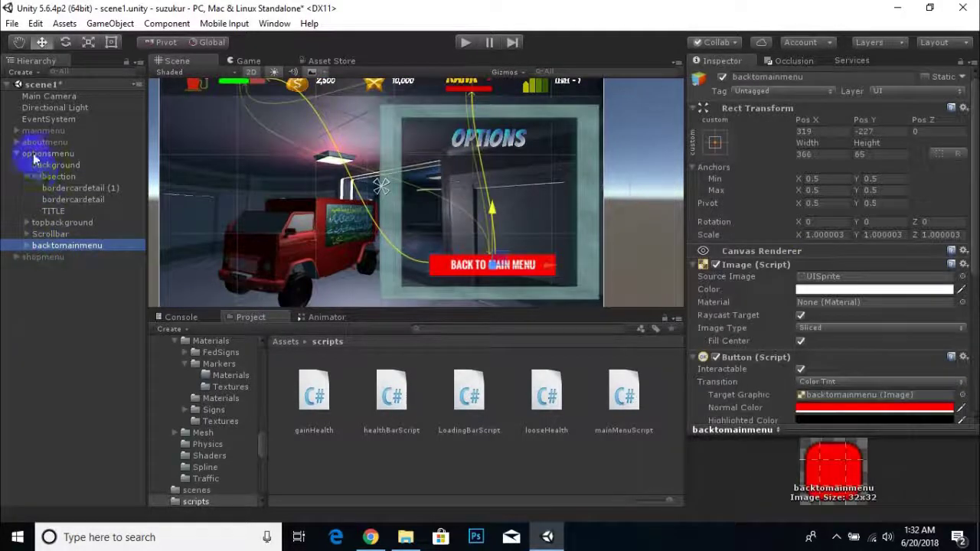
# Add a UI Panel to the optionsmenu canvas and frame it in the scene
pyautogui.rightClick(34, 157)
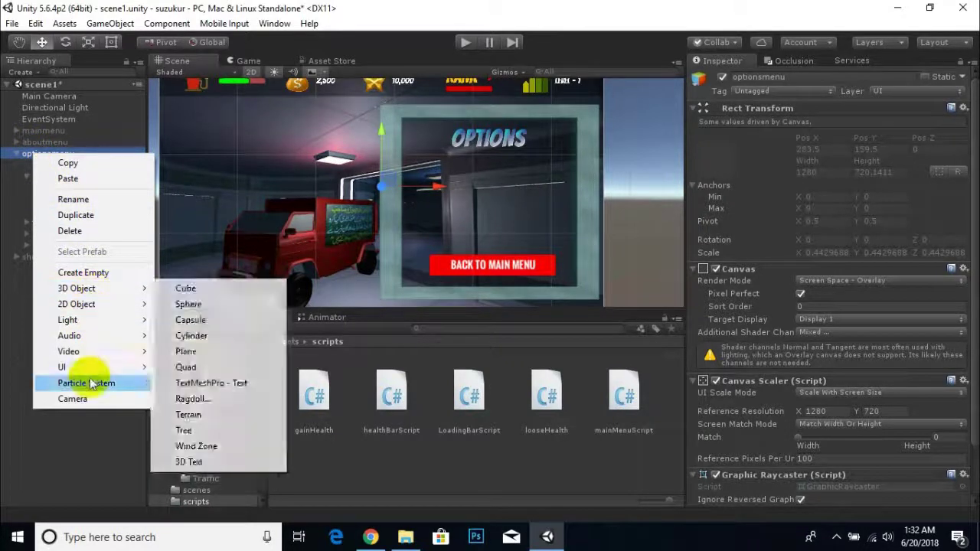
pyautogui.moveTo(114, 367)
pyautogui.click(185, 335)
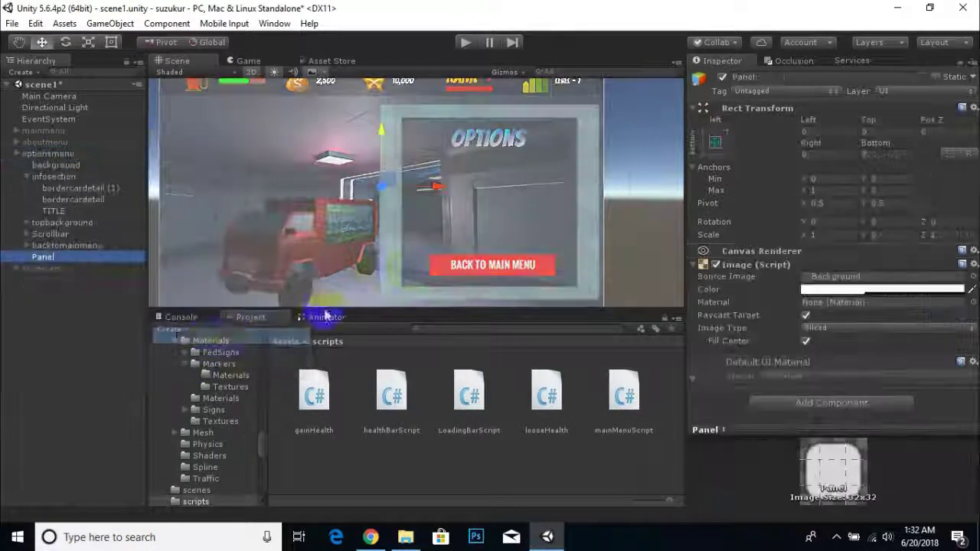
pyautogui.press('f')
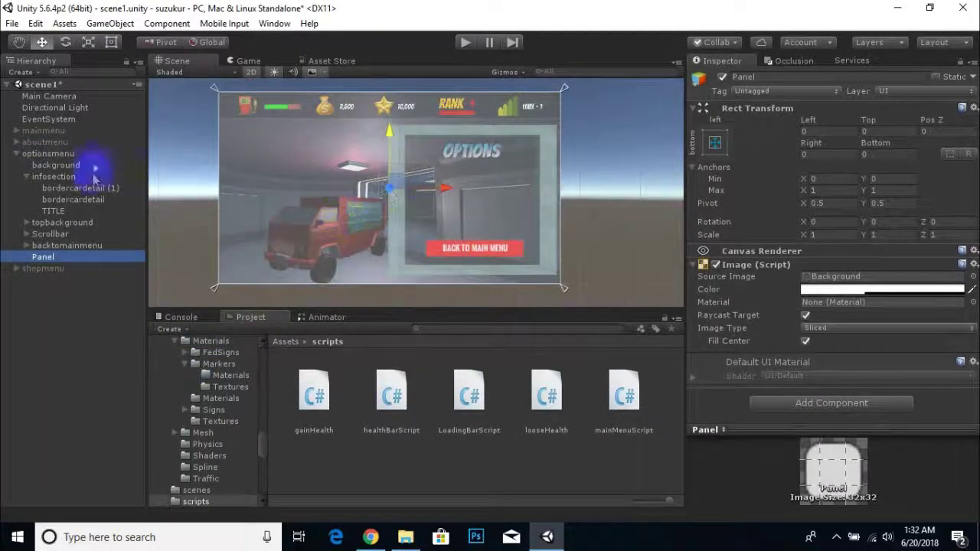
# Scale the panel down to about 0.28 × 0.57 and move it horizontally into the OPTIONS frame
pyautogui.click(88, 42)
pyautogui.moveTo(388, 189); pyautogui.dragTo(380, 217)
pyautogui.moveTo(446, 188); pyautogui.dragTo(417, 193)
pyautogui.click(42, 42)
pyautogui.moveTo(393, 149); pyautogui.dragTo(474, 149)
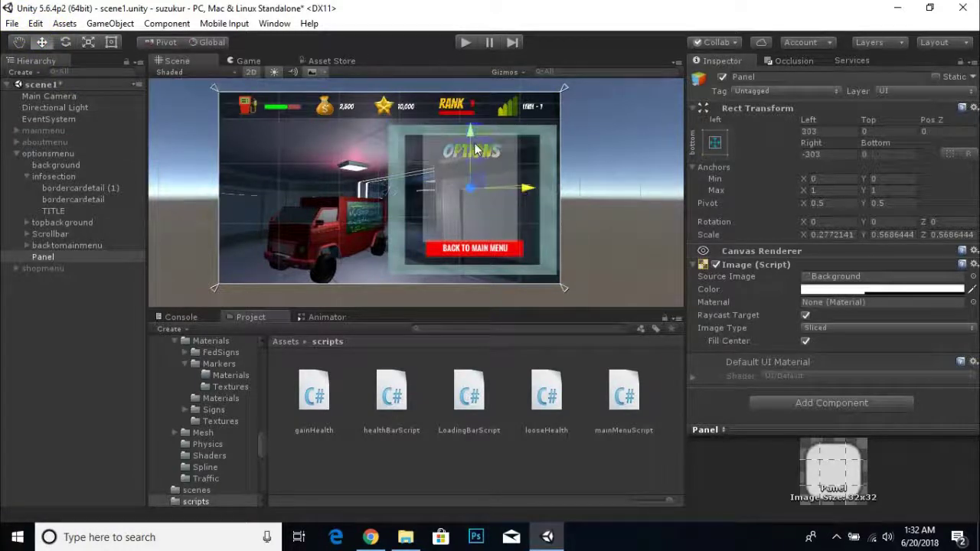
# Rescale the panel to about 0.32 × 0.40 and fit it between the OPTIONS title and the BACK TO MAIN MENU button
pyautogui.click(88, 42)
pyautogui.moveTo(472, 191); pyautogui.dragTo(453, 179)
pyautogui.moveTo(526, 188); pyautogui.dragTo(557, 187)
pyautogui.moveTo(470, 130)
pyautogui.mouseDown()
pyautogui.moveTo(470, 145)
pyautogui.moveTo(485, 147)
pyautogui.moveTo(483, 136)
pyautogui.mouseUp()
pyautogui.click(42, 42)
pyautogui.scroll(2, 469, 216)
pyautogui.click(88, 42)
pyautogui.click(42, 42)
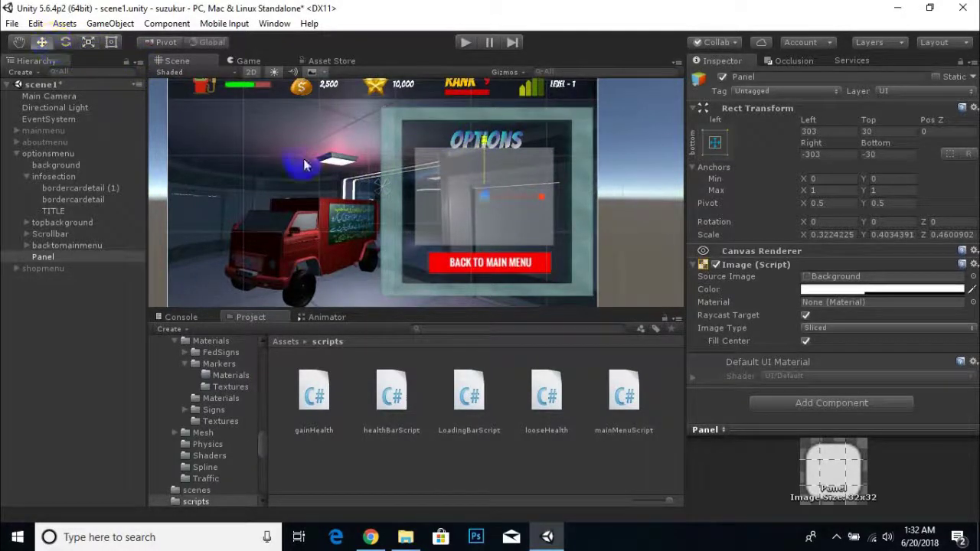
pyautogui.scroll(1, 459, 169)
pyautogui.moveTo(496, 140); pyautogui.dragTo(498, 144)
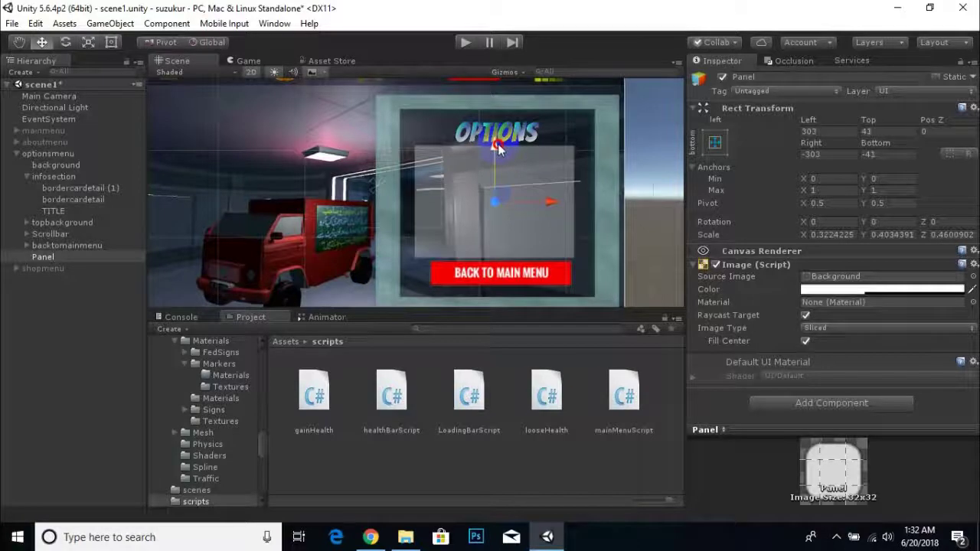
pyautogui.moveTo(548, 199); pyautogui.dragTo(550, 200)
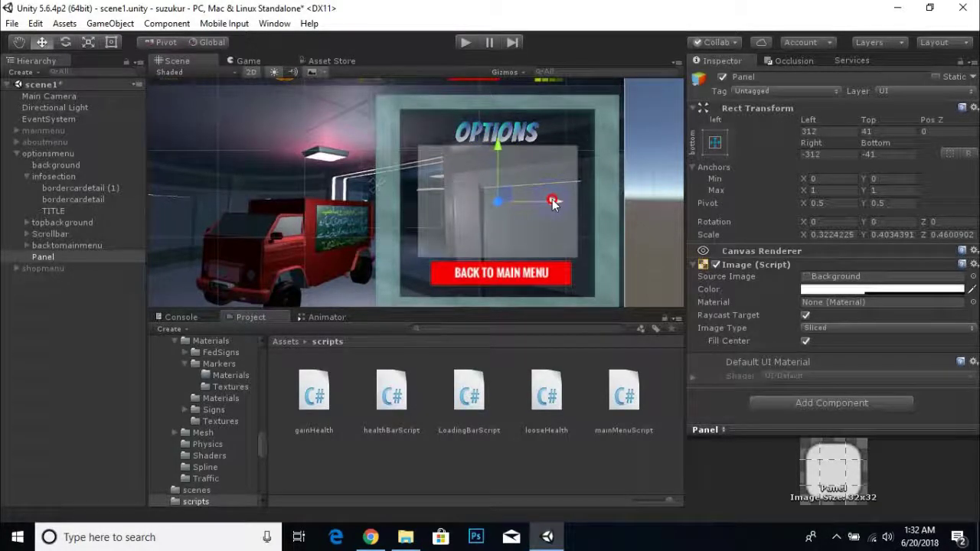
# Nudge the OPTIONS title slightly upward and shift the panel sideways to a Left offset of about 316
pyautogui.click(523, 148)
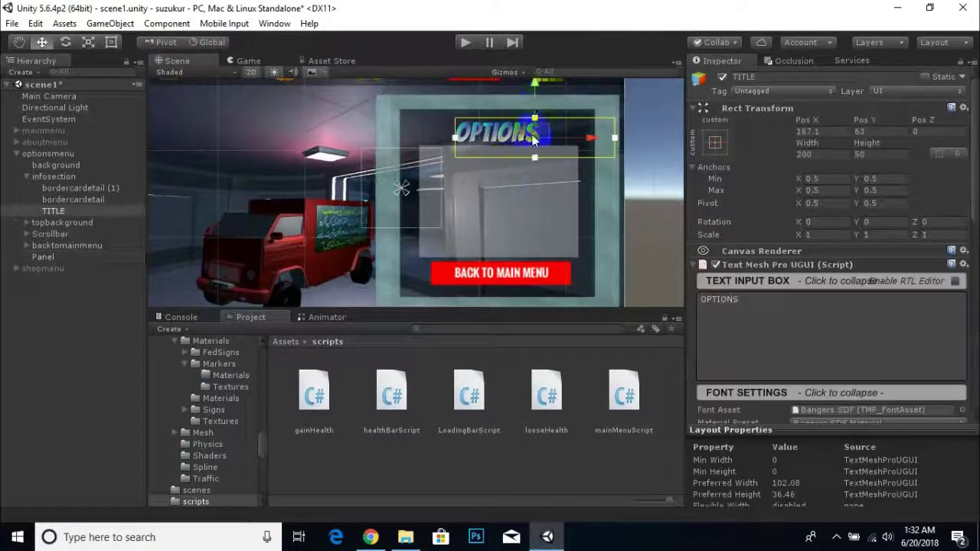
pyautogui.click(517, 215)
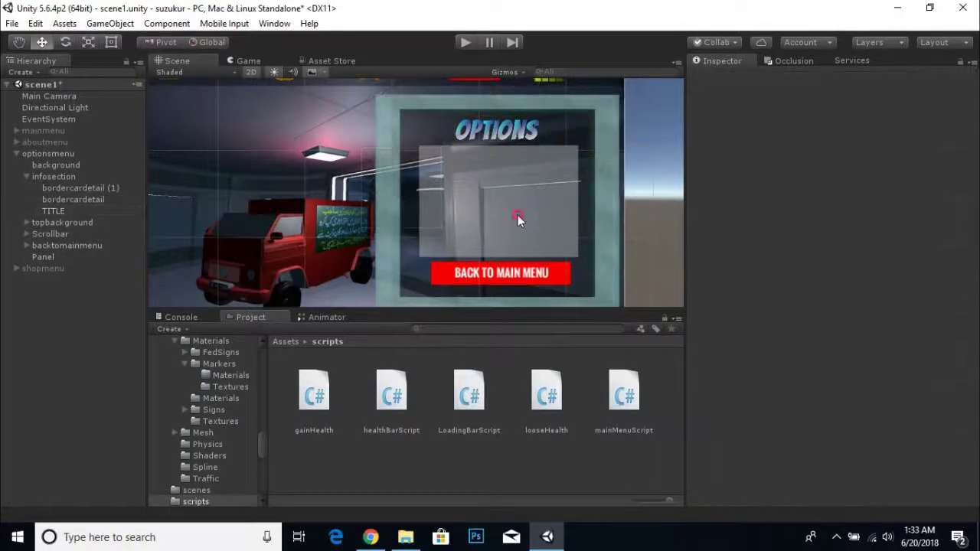
pyautogui.moveTo(550, 204); pyautogui.dragTo(551, 210)
# Change the panel's image color to a semi-transparent dark red
pyautogui.click(896, 291)
pyautogui.moveTo(316, 230)
pyautogui.mouseDown()
pyautogui.moveTo(340, 269)
pyautogui.moveTo(291, 269)
pyautogui.moveTo(345, 231)
pyautogui.mouseUp()
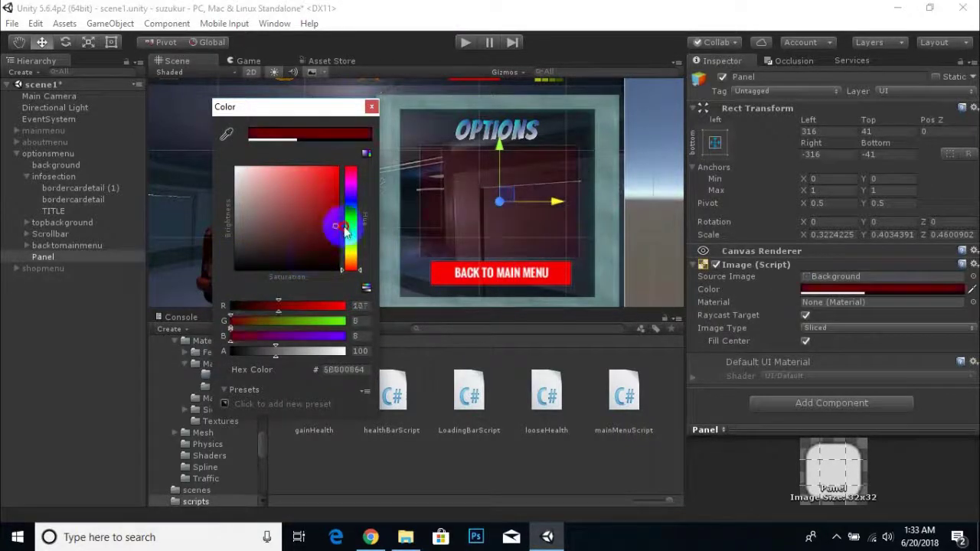
pyautogui.click(371, 106)
pyautogui.click(514, 228)
pyautogui.click(453, 255)
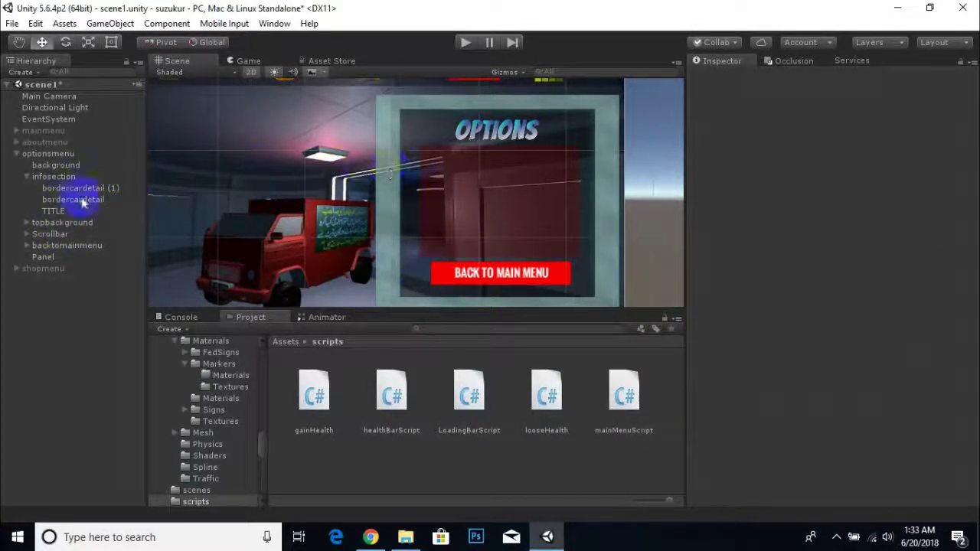
# Add a TextMeshPro text to the optionsmenu canvas and place it at the panel's upper left, about X 232, Y 49
pyautogui.click(43, 153)
pyautogui.rightClick(45, 153)
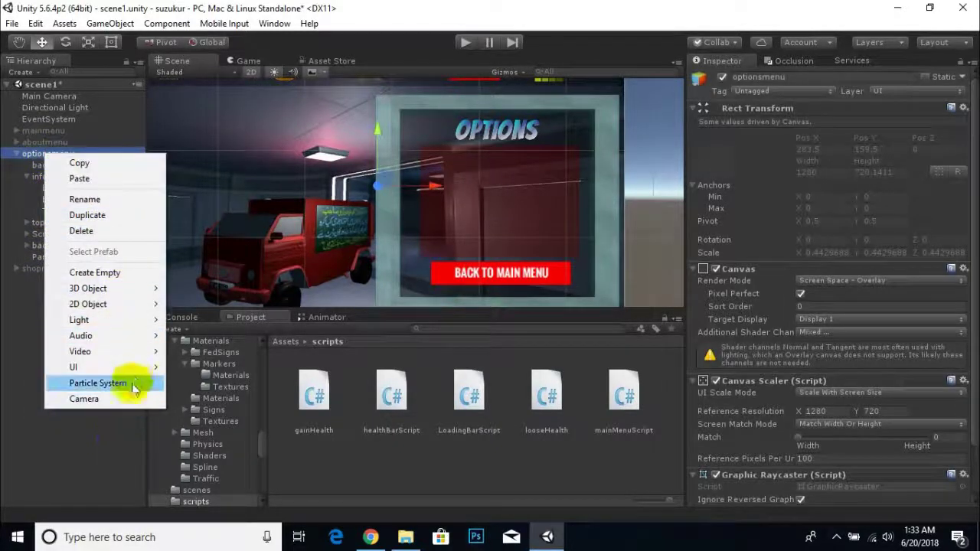
pyautogui.moveTo(130, 368)
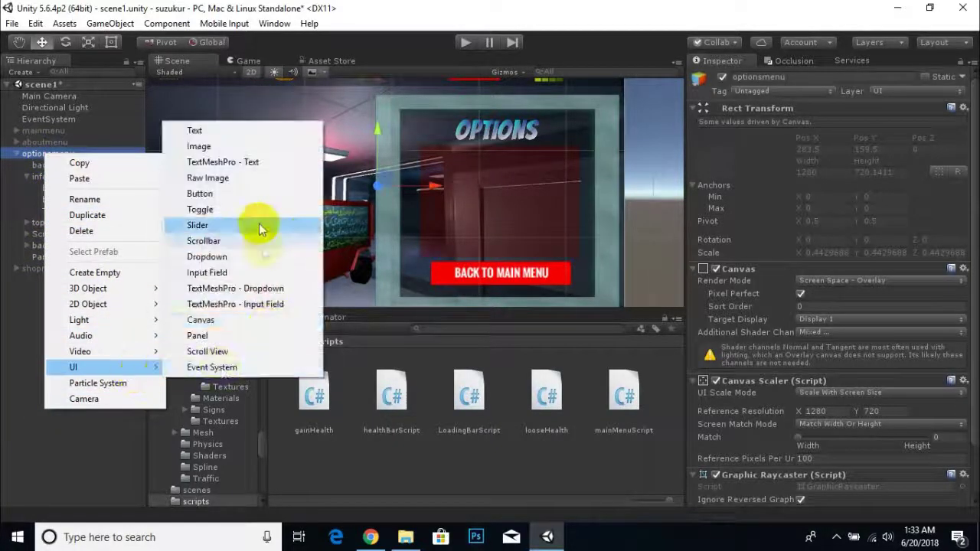
pyautogui.click(229, 162)
pyautogui.moveTo(420, 193); pyautogui.dragTo(525, 186)
pyautogui.moveTo(468, 131); pyautogui.dragTo(467, 114)
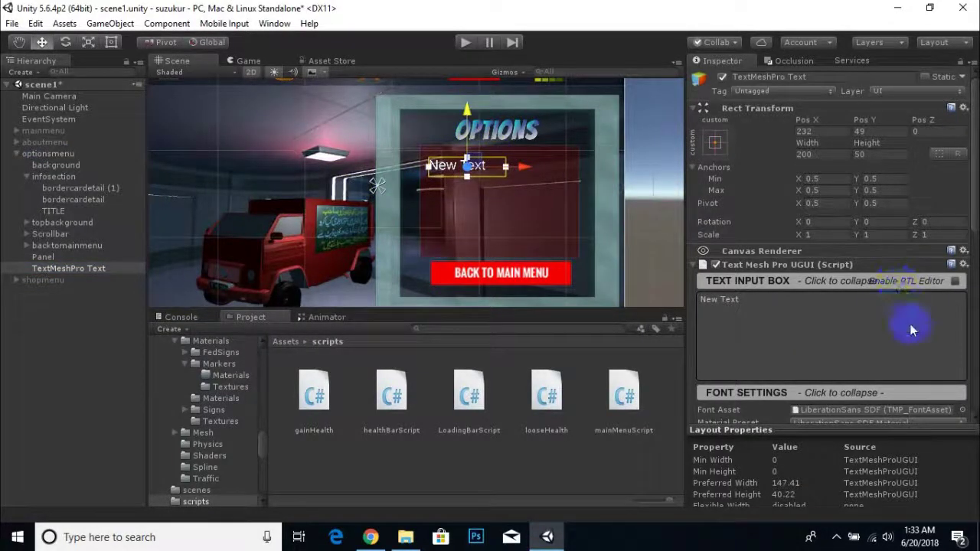
# Set the new text's font to Oswald Bold SDF and its wording to ACCELERATE
pyautogui.scroll(-3, 911, 337)
pyautogui.click(962, 324)
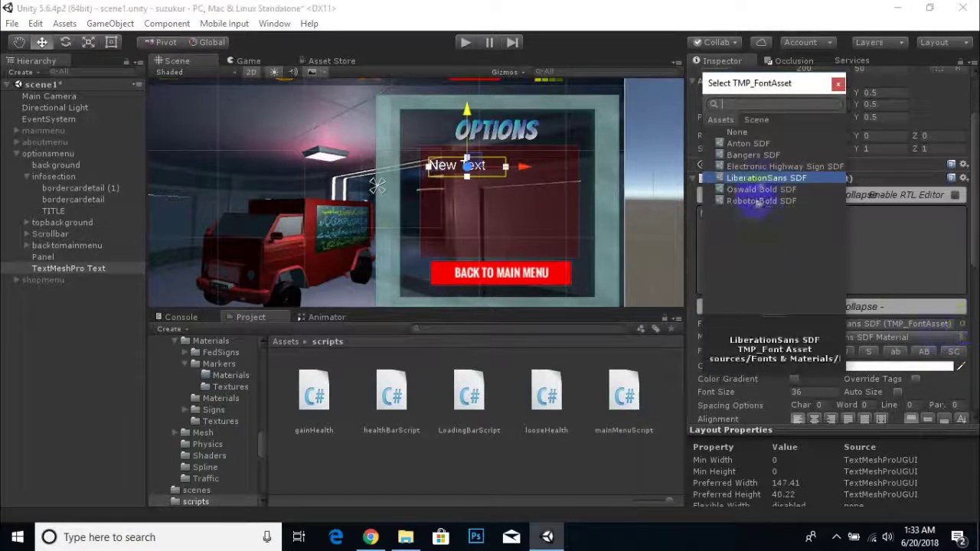
pyautogui.click(762, 189)
pyautogui.click(765, 236)
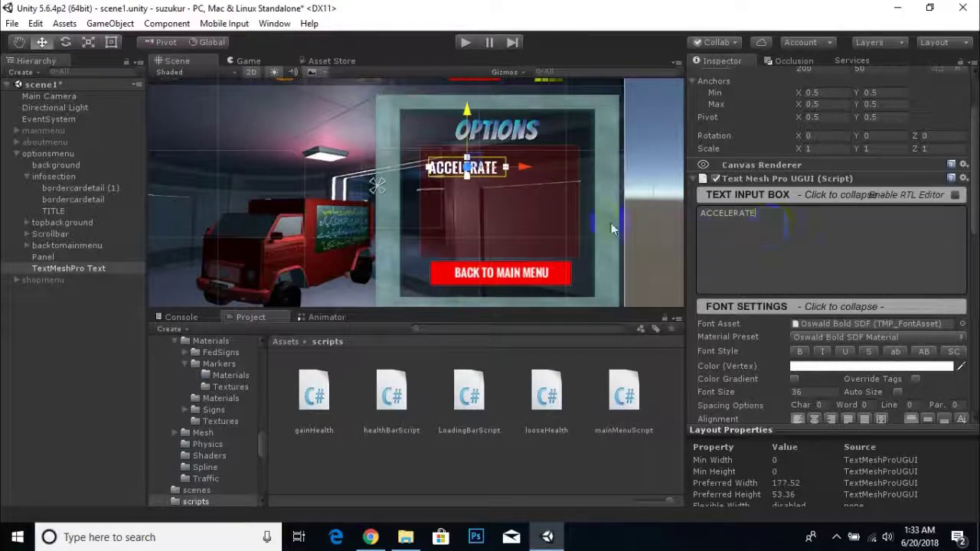
# Duplicate the ACCELERATE label four times and space the copies evenly down the panel as a five-row column
pyautogui.moveTo(470, 116); pyautogui.dragTo(468, 166)
pyautogui.hotkey('ctrl', 'd')
pyautogui.hotkey('ctrl', 'd')
pyautogui.hotkey('ctrl', 'd')
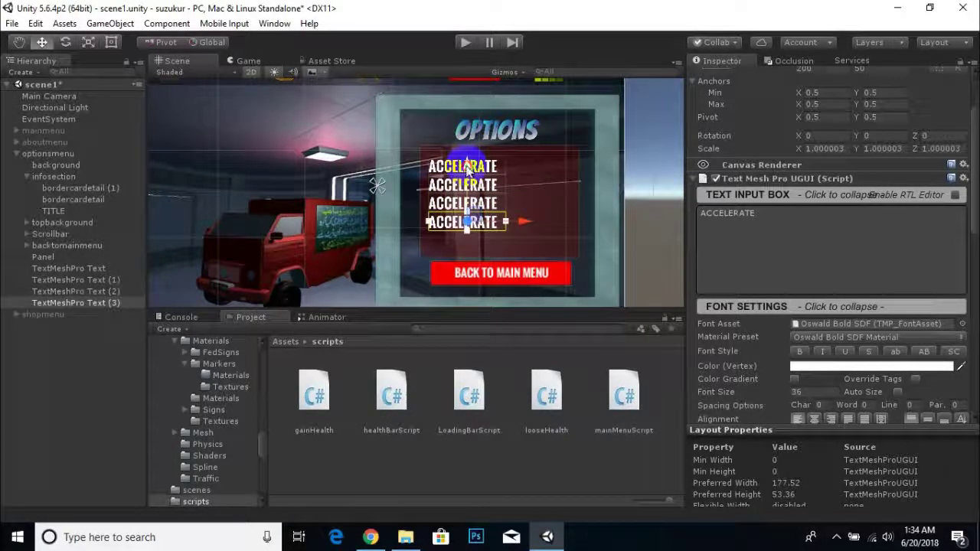
pyautogui.hotkey('ctrl', 'd')
pyautogui.moveTo(469, 167); pyautogui.dragTo(468, 183)
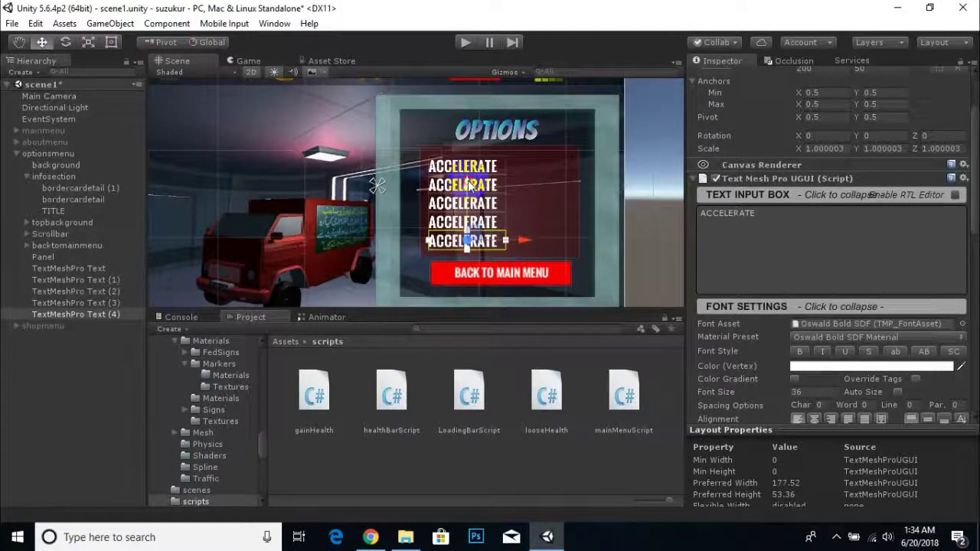
# Set the font size of all five ACCELERATE labels to 24
pyautogui.keyDown('shift'); pyautogui.click(73, 269); pyautogui.keyUp('shift')
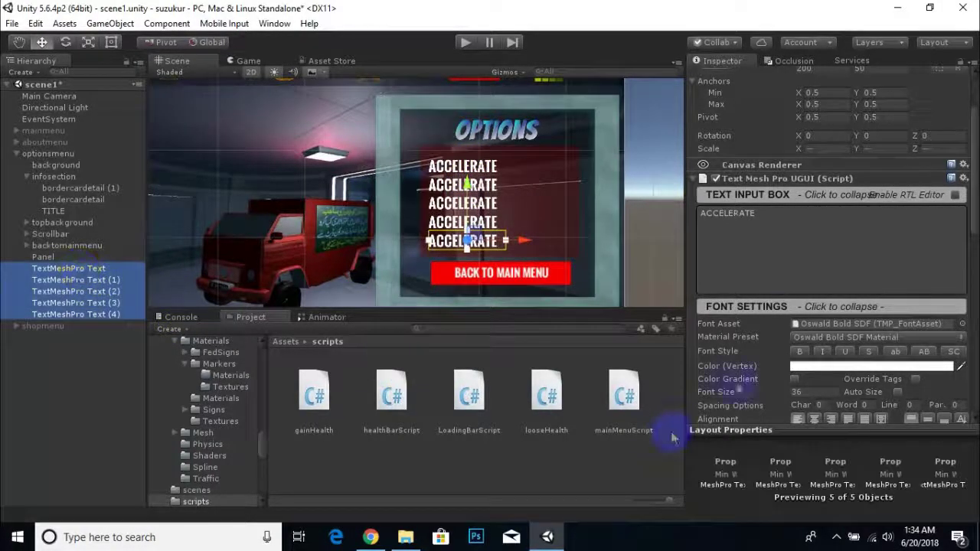
pyautogui.click(777, 392)
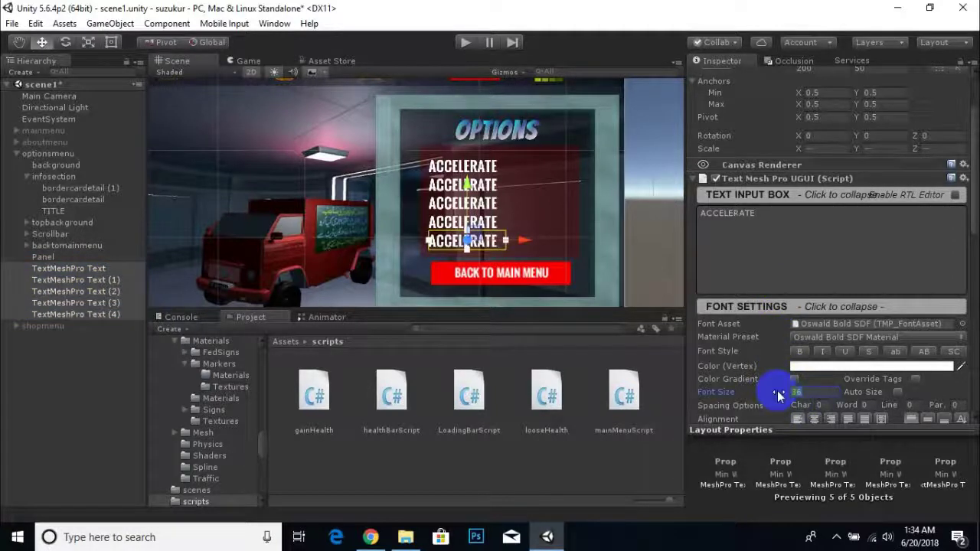
pyautogui.write('24')
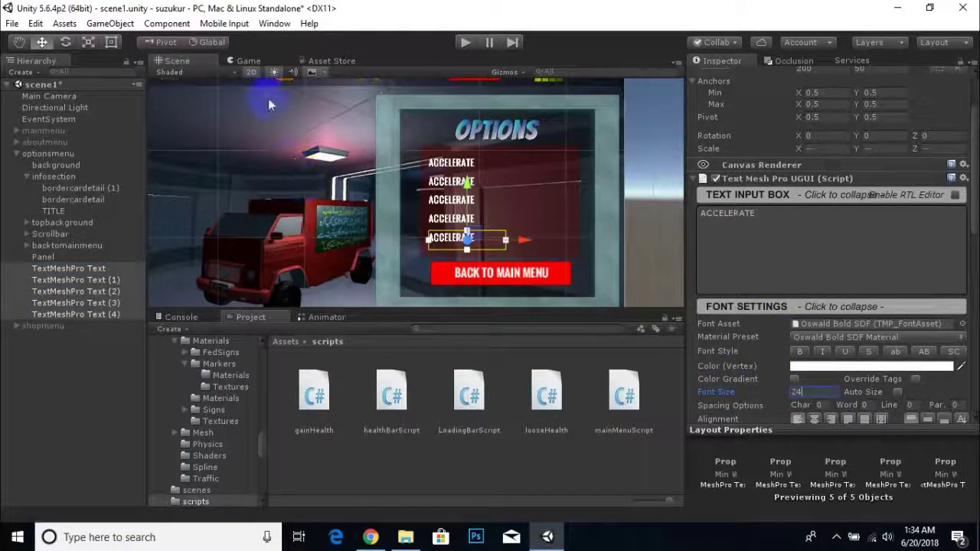
# Rename the first TextMeshPro Text object in optionsmenu as ACCELERATE
pyautogui.click(78, 257)
pyautogui.rightClick(78, 270)
pyautogui.click(191, 98)
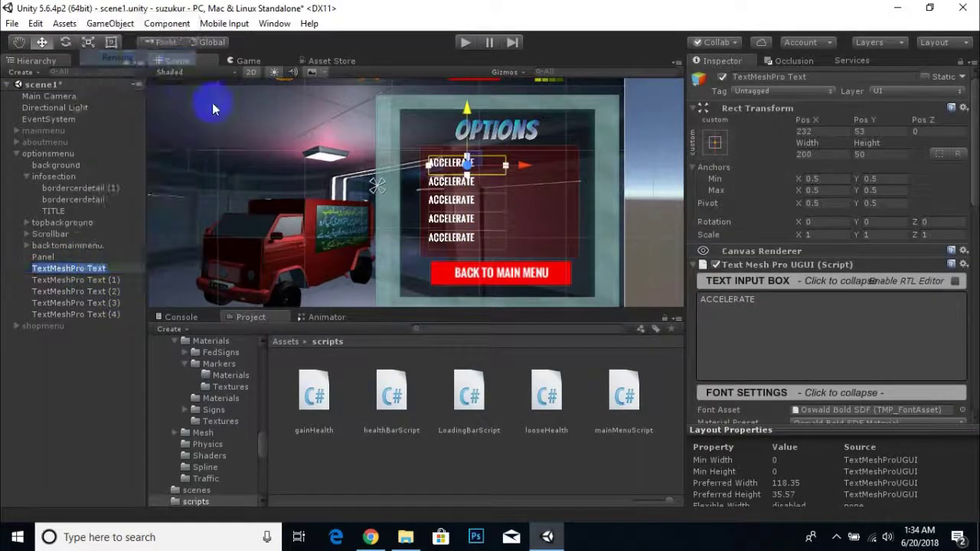
pyautogui.press('F2')
pyautogui.write('ACCELERATE')
pyautogui.press('Return')
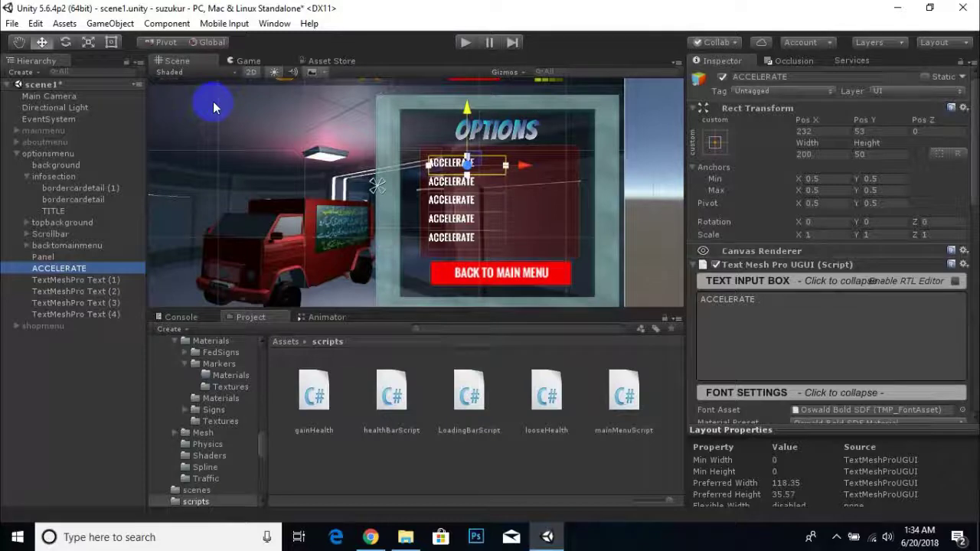
# Rename TextMeshPro Text (1) as moveright and TextMeshPro Text (2) as moveleft in optionsmenu
pyautogui.rightClick(76, 280)
pyautogui.click(140, 70)
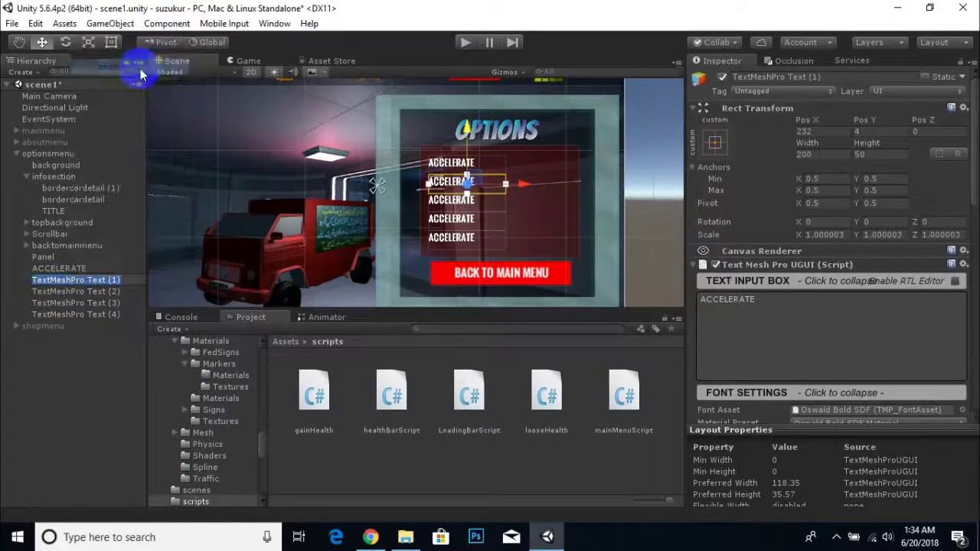
pyautogui.write('moi')
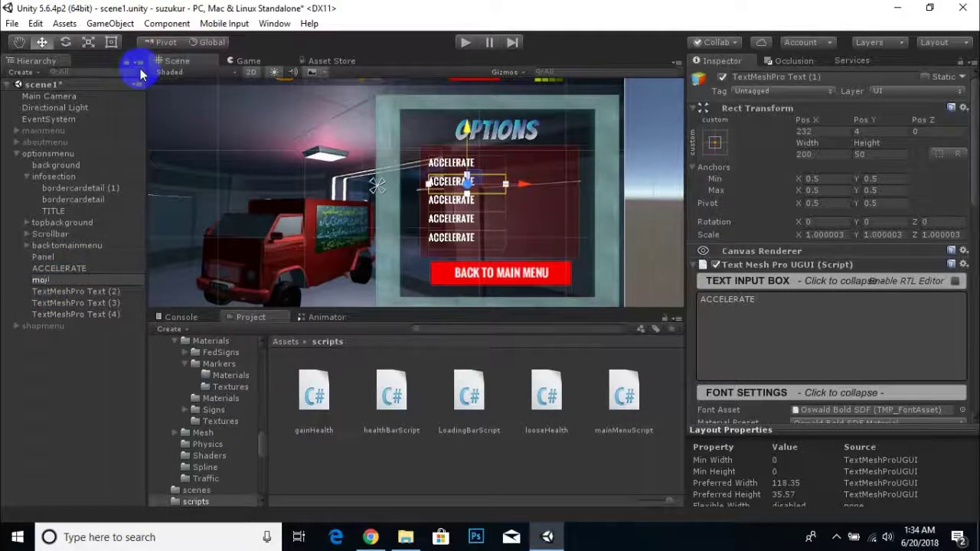
pyautogui.press('Return')
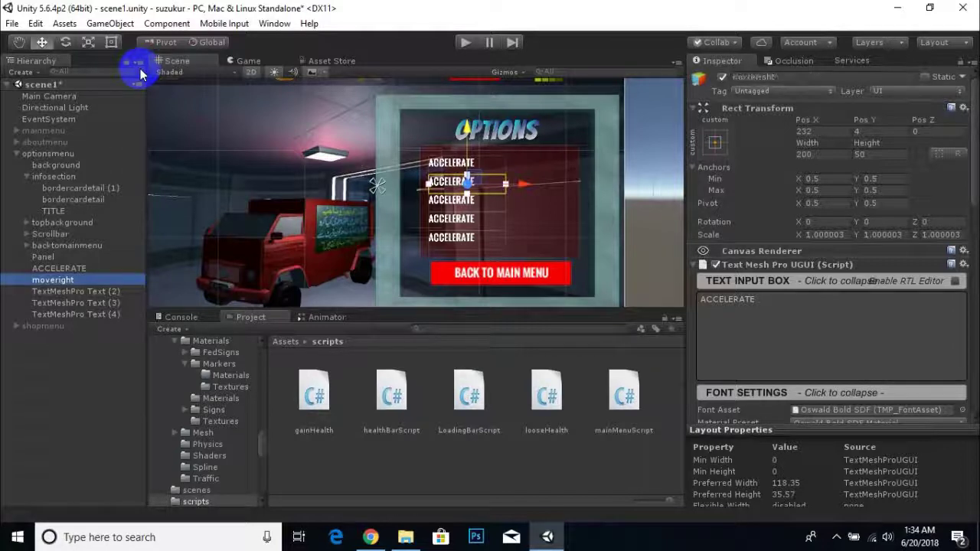
pyautogui.rightClick(75, 292)
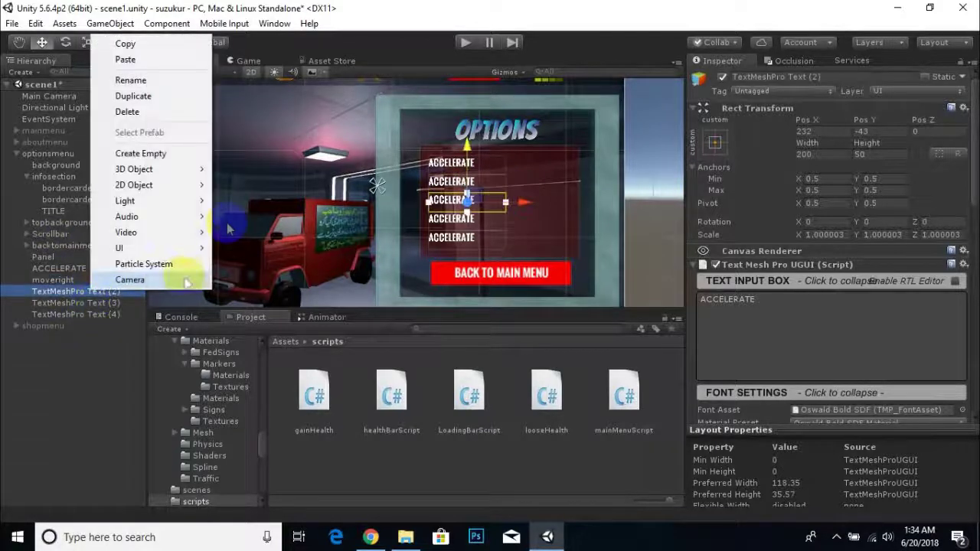
pyautogui.click(138, 81)
pyautogui.write('movel')
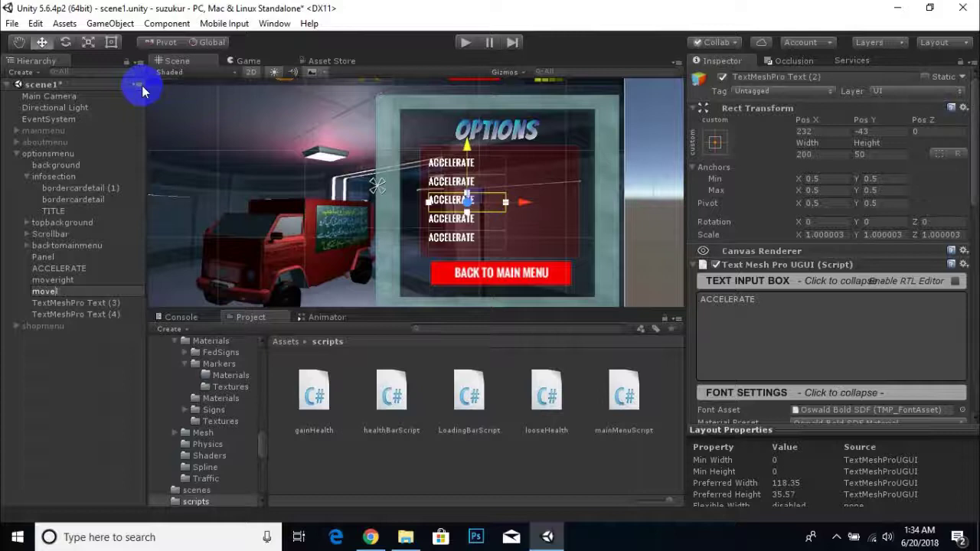
pyautogui.write('eft')
pyautogui.press('Return')
# Rename TextMeshPro Text (3) as break and TextMeshPro Text (4) as horn
pyautogui.rightClick(75, 303)
pyautogui.click(109, 94)
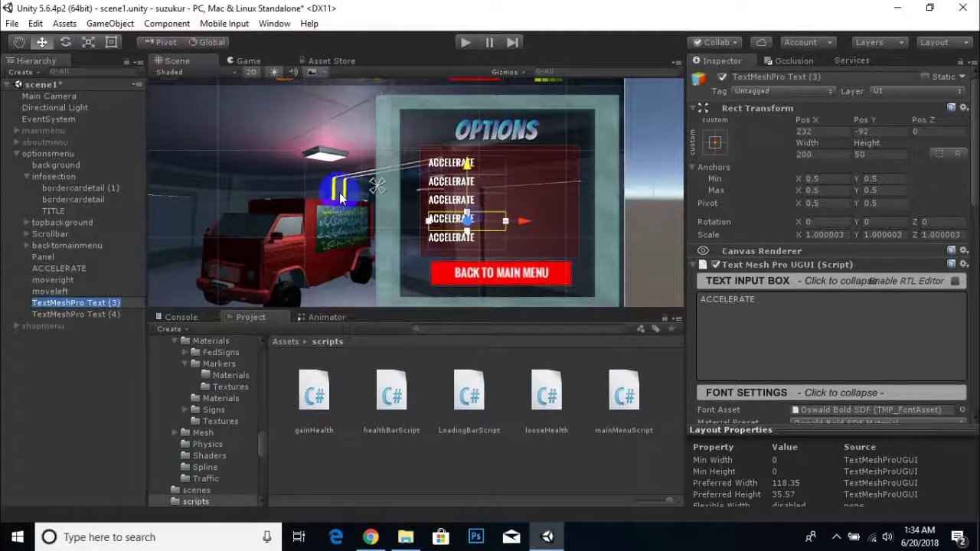
pyautogui.write('bi')
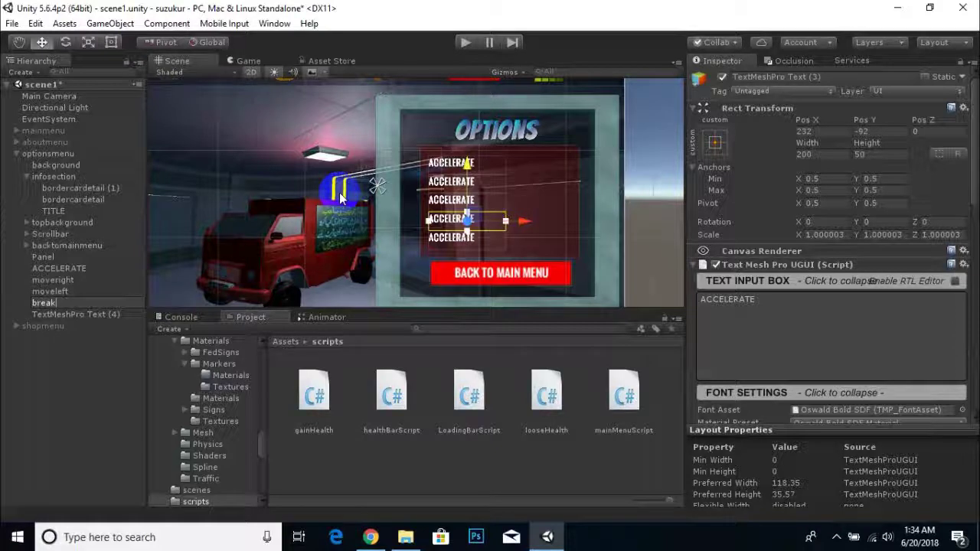
pyautogui.press('Return')
pyautogui.click(94, 314)
pyautogui.rightClick(94, 314)
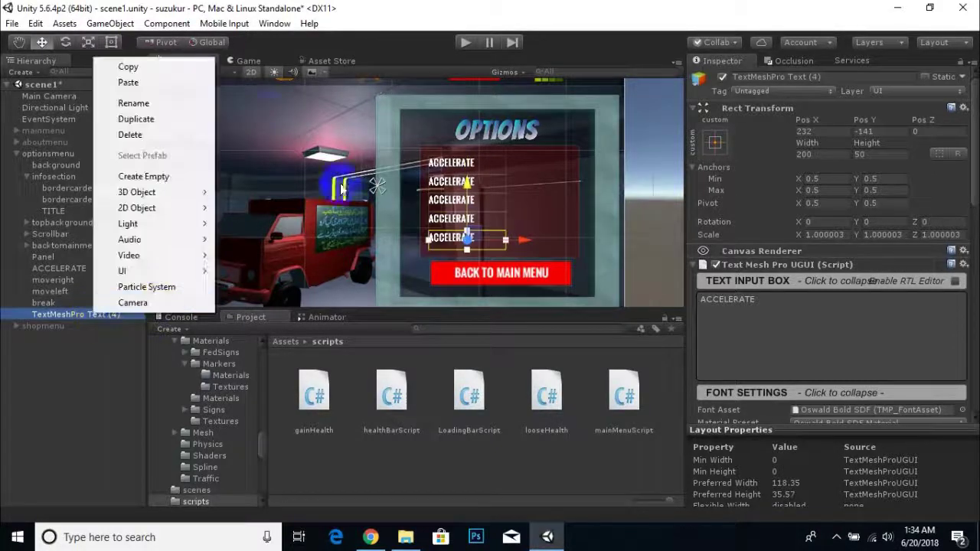
pyautogui.click(148, 107)
pyautogui.write('horn')
pyautogui.press('Return')
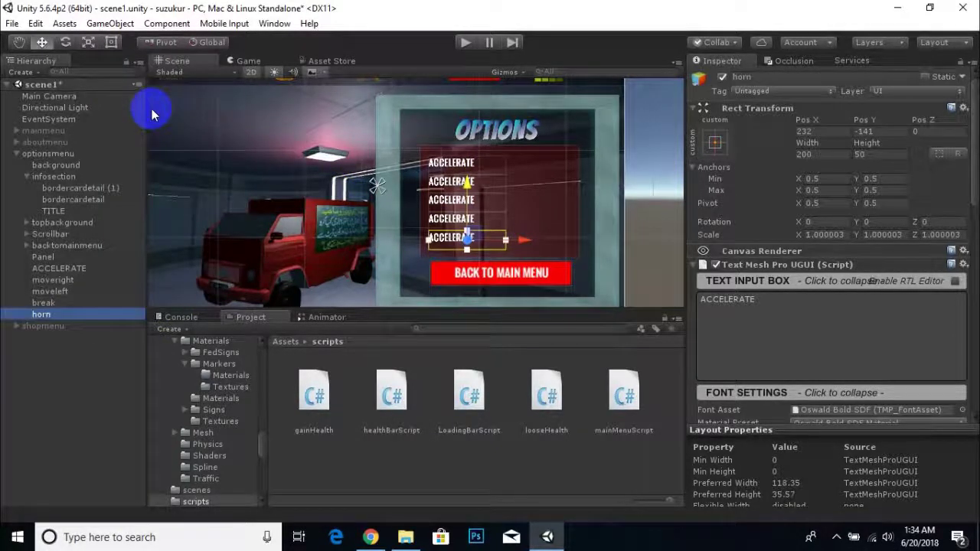
# Change the wording of the moveright label to RIGHT TURN and the moveleft label to LEFT TURN
pyautogui.click(68, 280)
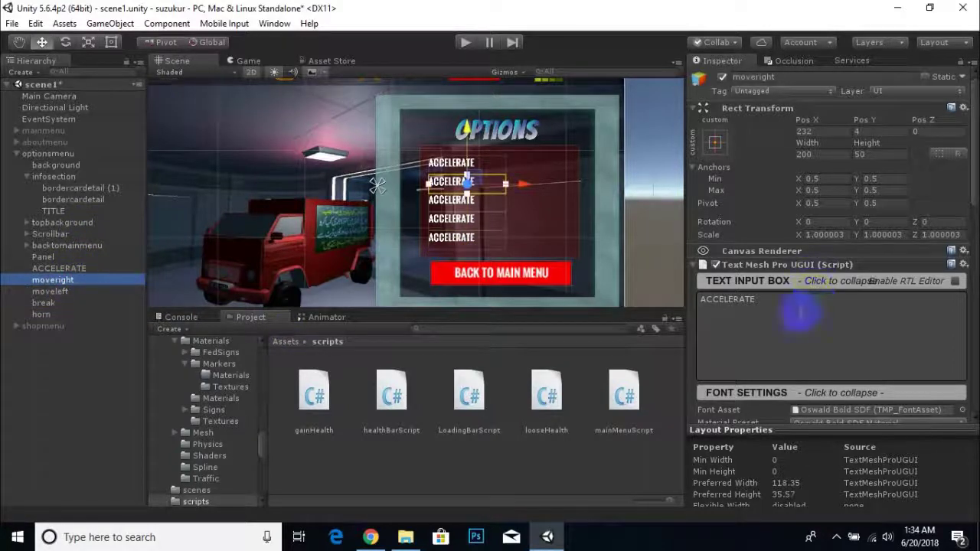
pyautogui.click(800, 312)
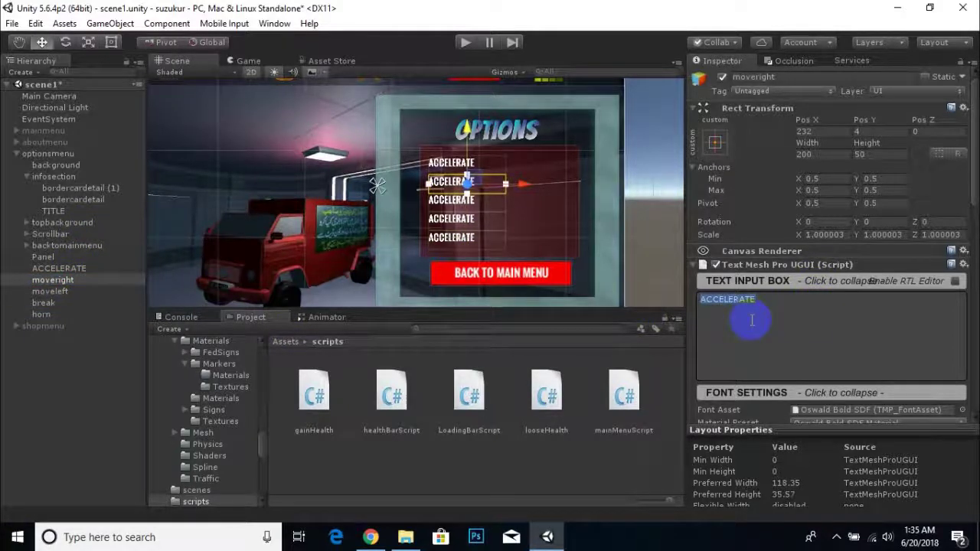
pyautogui.write('RIGHT TURN')
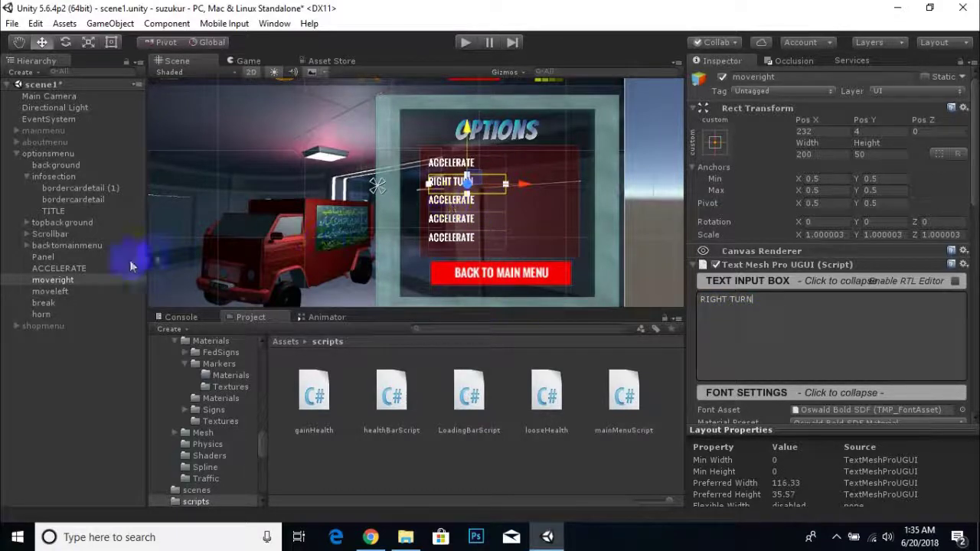
pyautogui.click(66, 291)
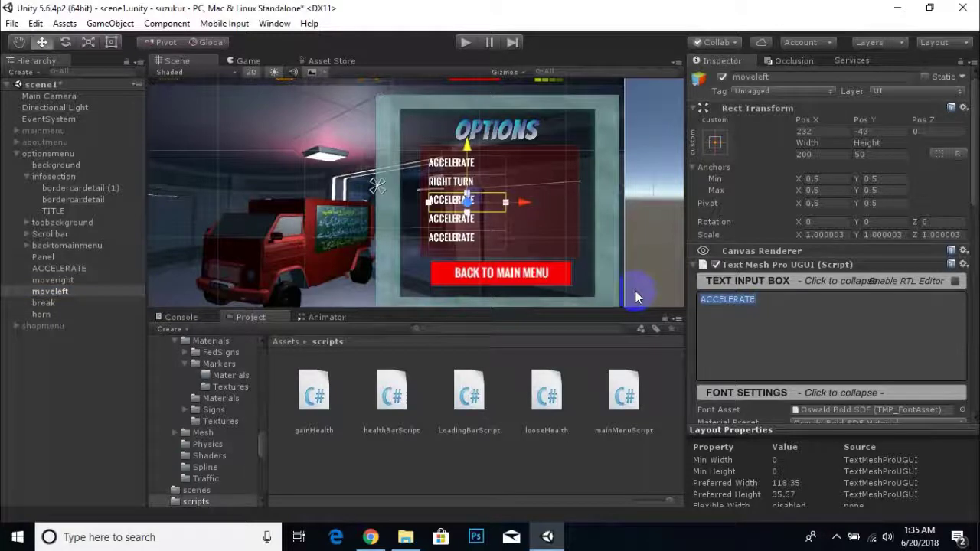
pyautogui.write('LEFT TURN')
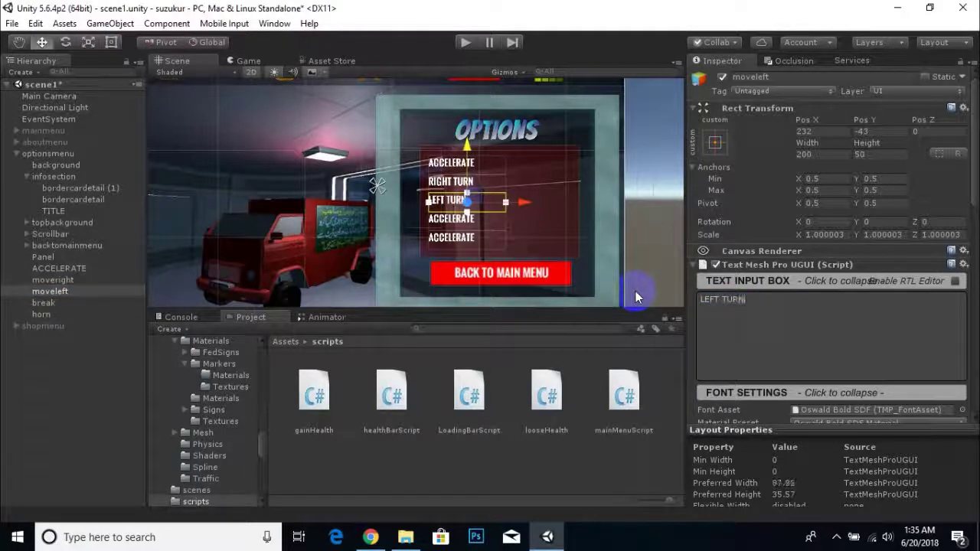
# Change the wording of the break label to BREAK and the horn label to HORN
pyautogui.click(43, 304)
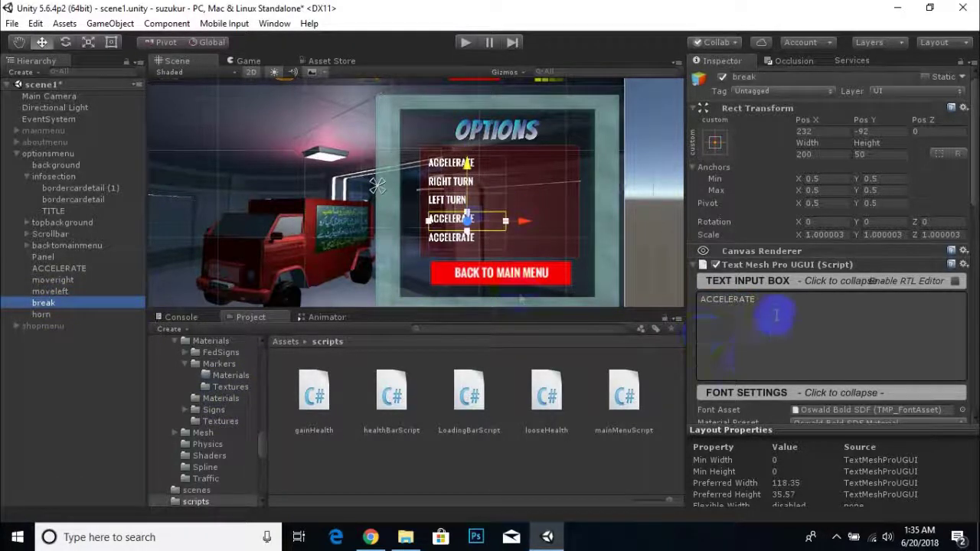
pyautogui.moveTo(773, 308); pyautogui.dragTo(646, 303)
pyautogui.write('BREAK')
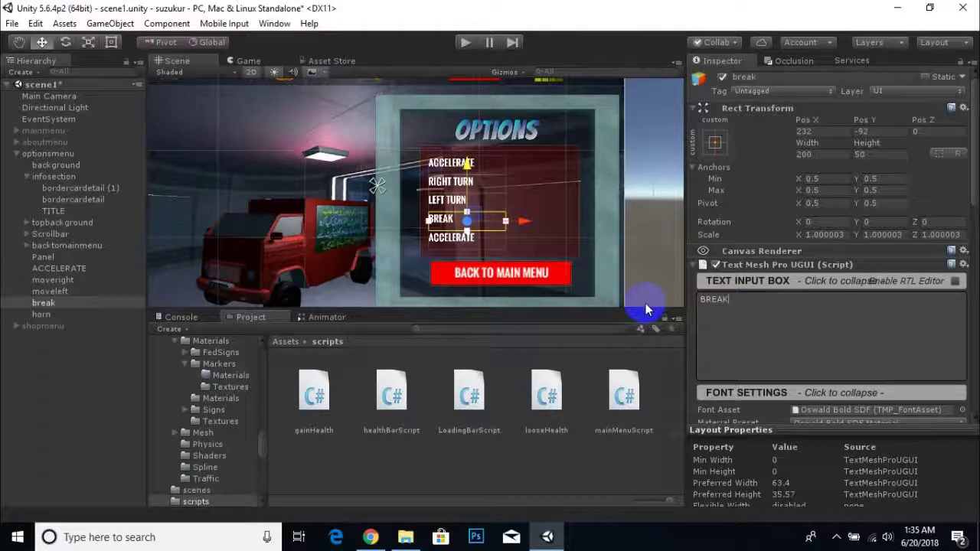
pyautogui.click(105, 314)
pyautogui.moveTo(816, 310); pyautogui.dragTo(642, 309)
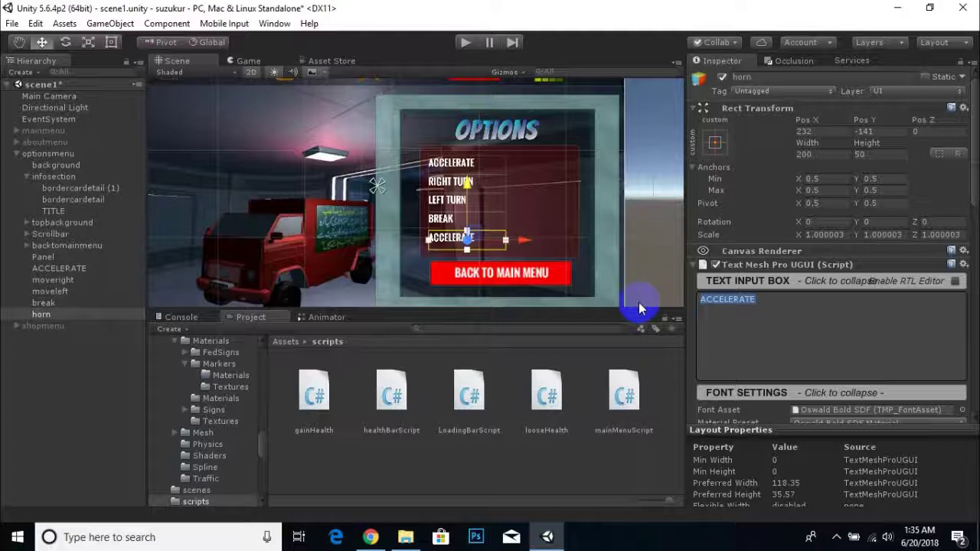
pyautogui.write('HORN')
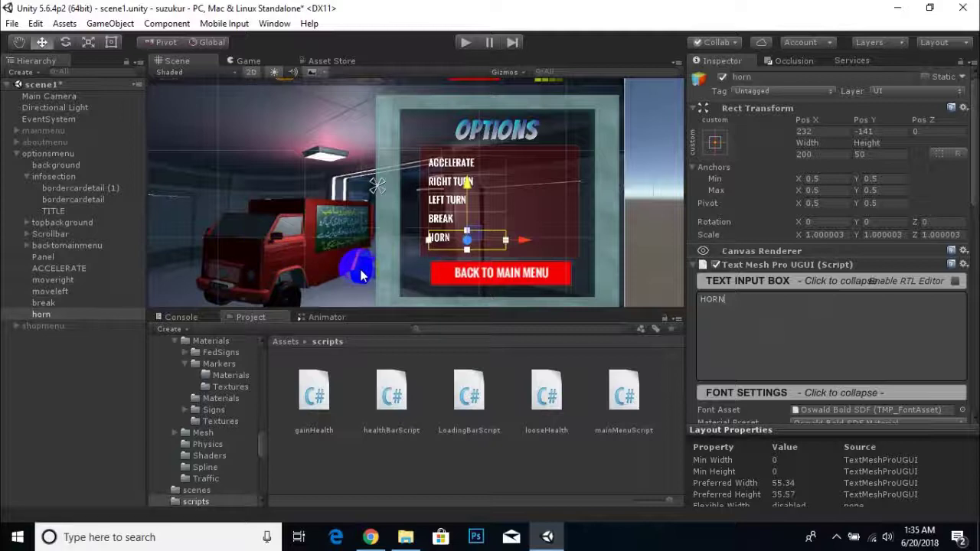
# Duplicate the five control labels and move the copies horizontally to Pos X 475 as a second column
pyautogui.keyDown('shift'); pyautogui.click(69, 268); pyautogui.keyUp('shift')
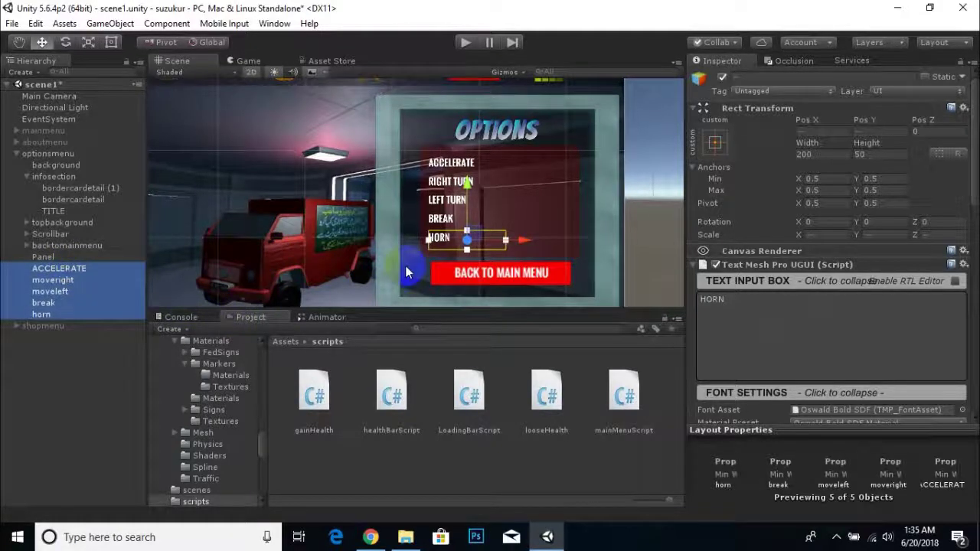
pyautogui.hotkey('ctrl', 'd')
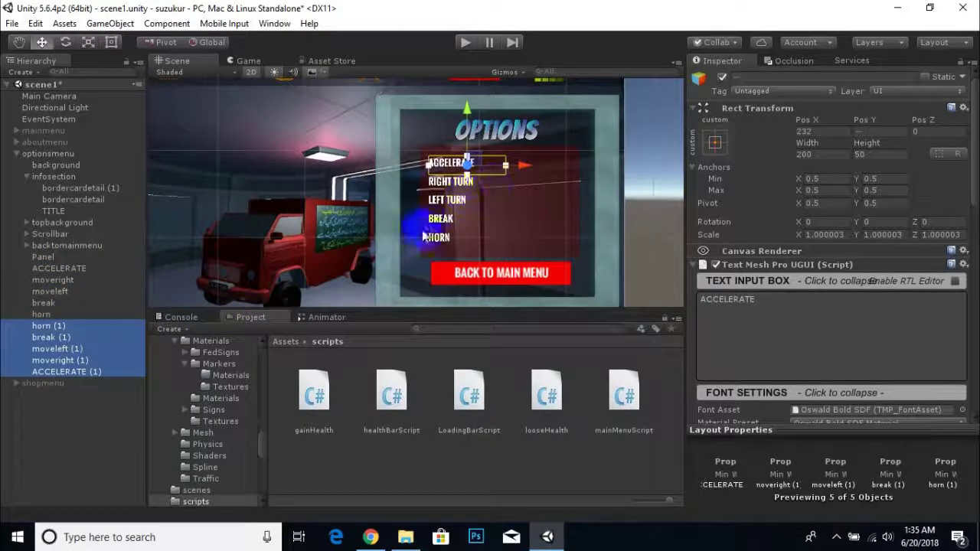
pyautogui.moveTo(525, 167); pyautogui.dragTo(617, 174)
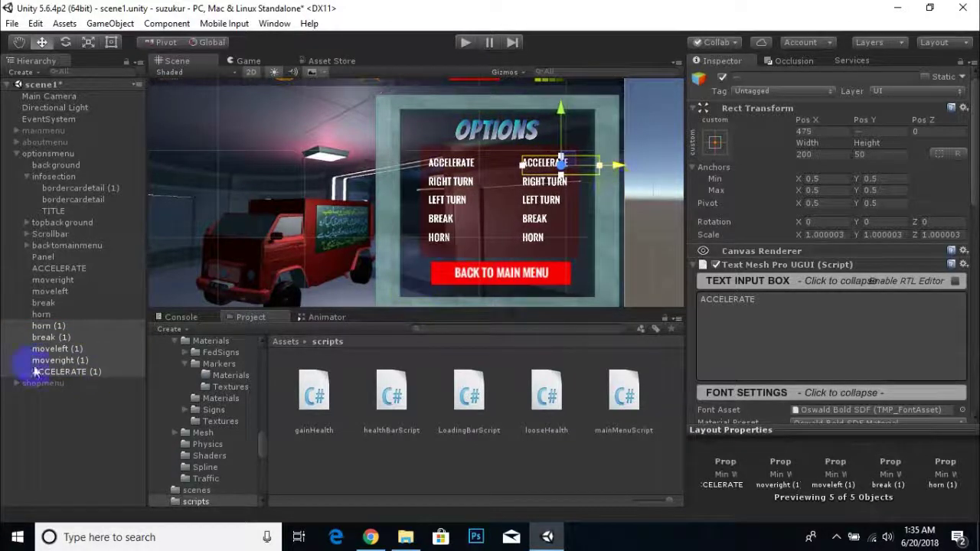
# Rename the duplicated ACCELERATE (1) object as upkey
pyautogui.click(91, 372)
pyautogui.rightClick(92, 375)
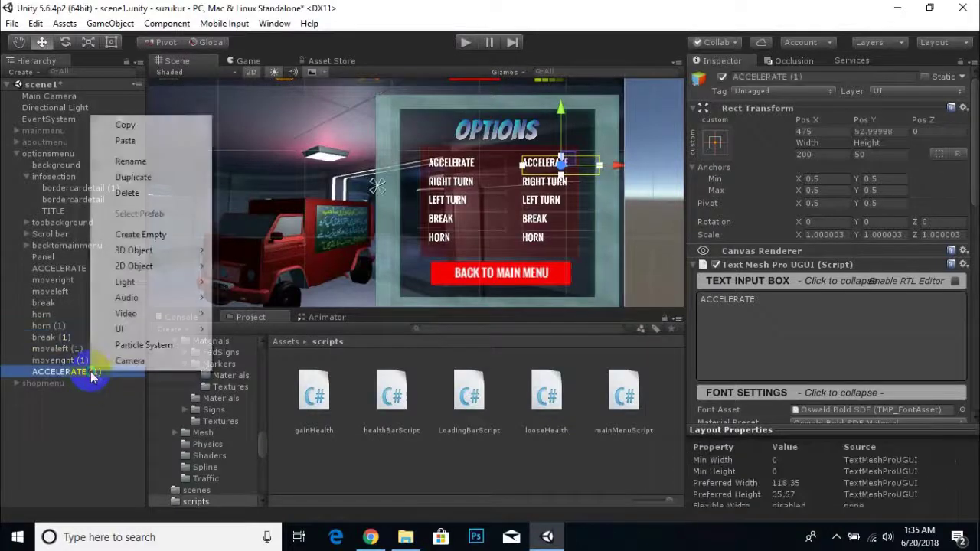
pyautogui.click(130, 161)
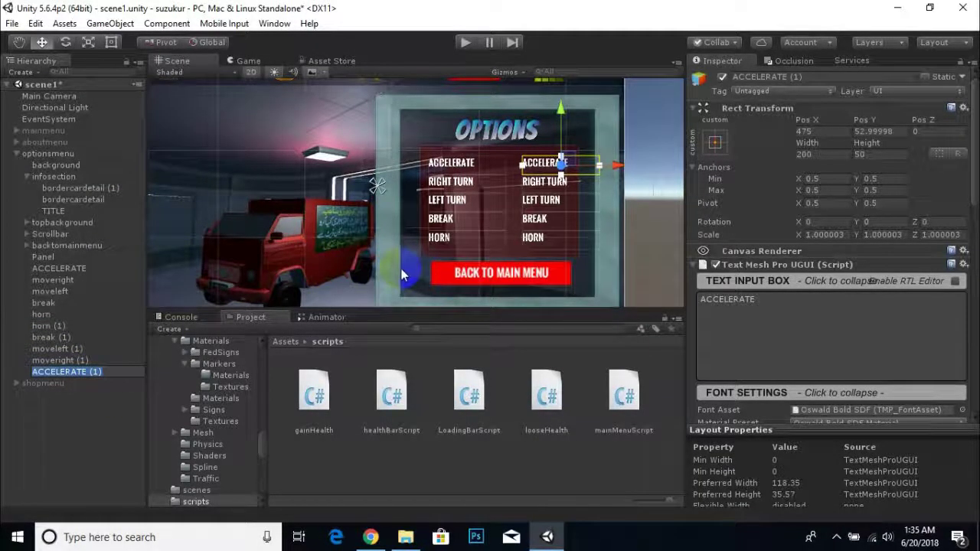
pyautogui.write('up')
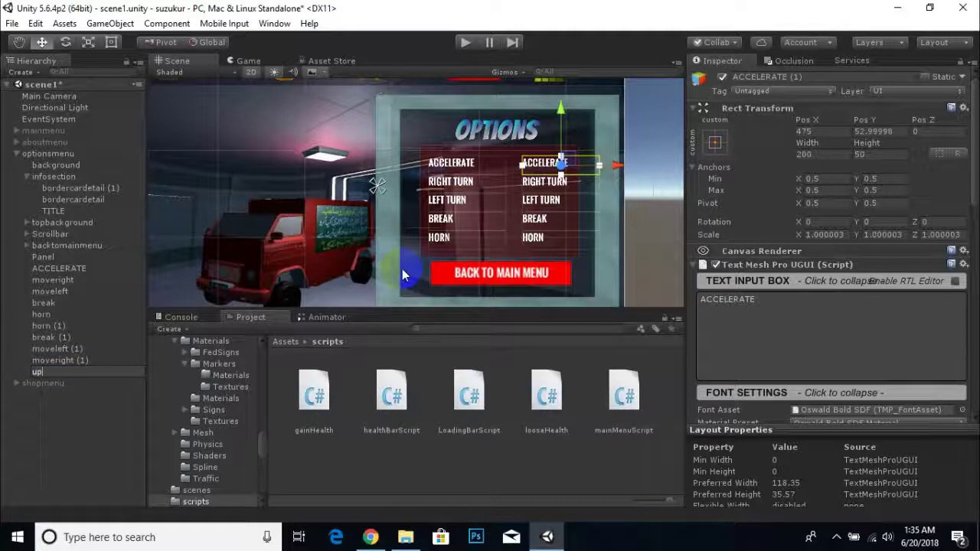
pyautogui.write('key')
pyautogui.press('Return')
# Change the wording of the upkey label to UP ARROW KEY OR W
pyautogui.click(823, 348)
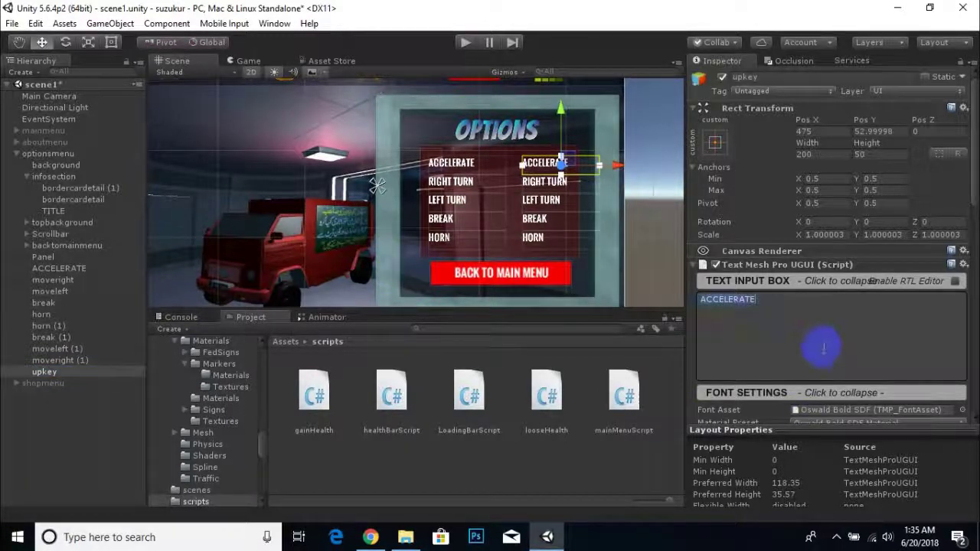
pyautogui.write('UP')
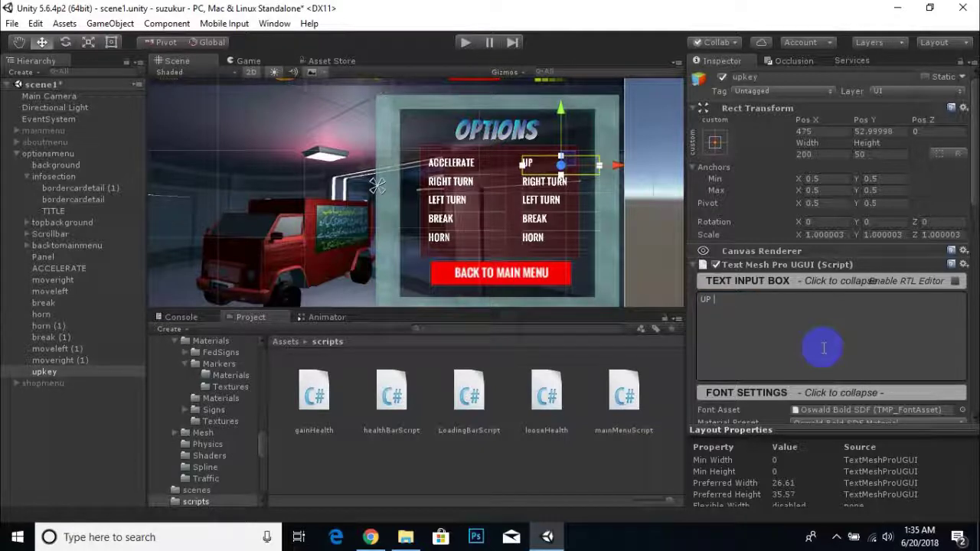
pyautogui.write(' ARROW KEY OR W')
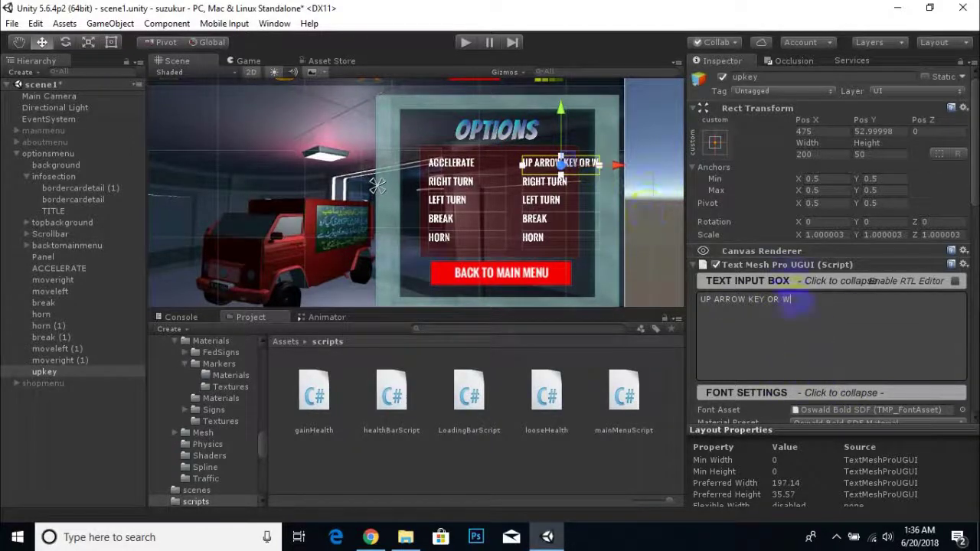
# Try font size 18 on the upkey label and restore the size to 24
pyautogui.scroll(-3, 798, 404)
pyautogui.click(796, 348)
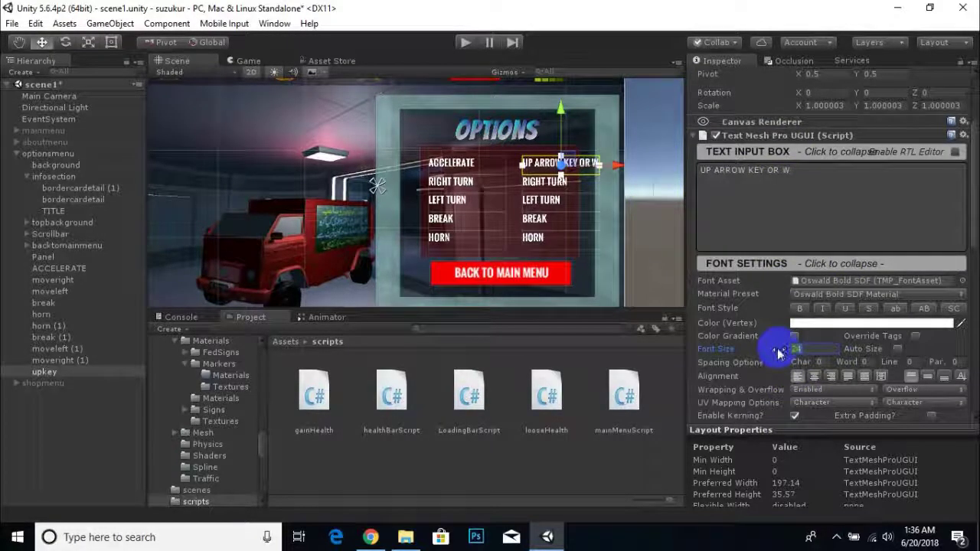
pyautogui.write('18')
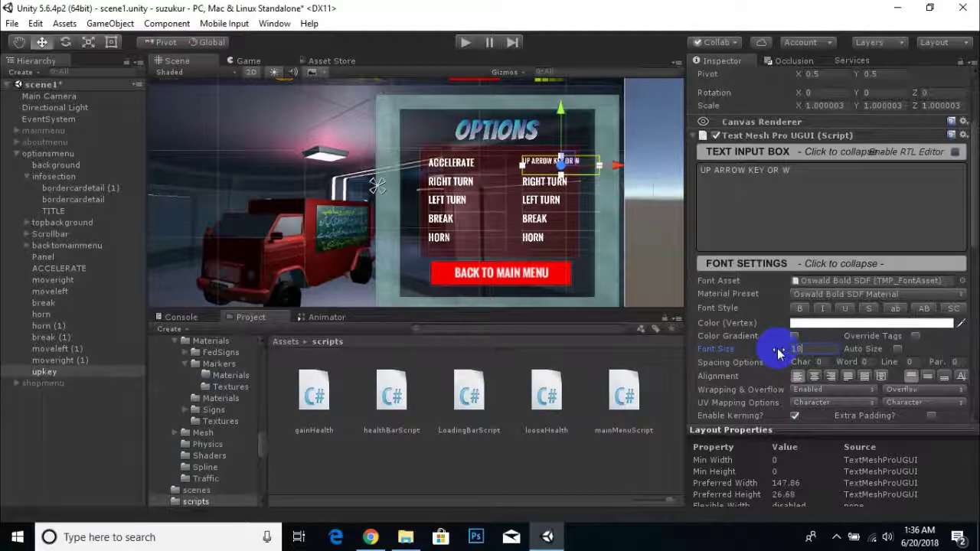
pyautogui.press('BackSpace')
pyautogui.press('BackSpace')
pyautogui.write('24')
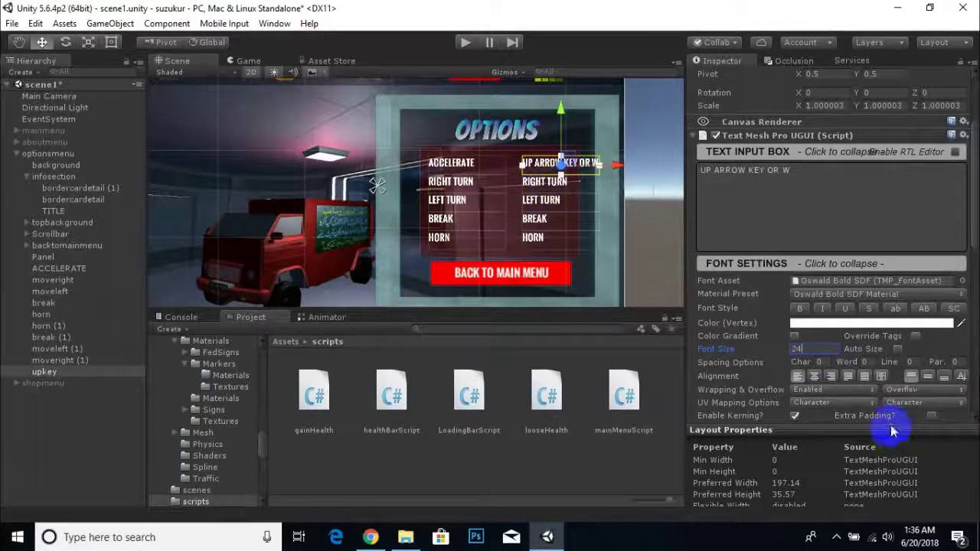
# Set the vertex colour of the upkey label to pure red, FF0000
pyautogui.click(820, 323)
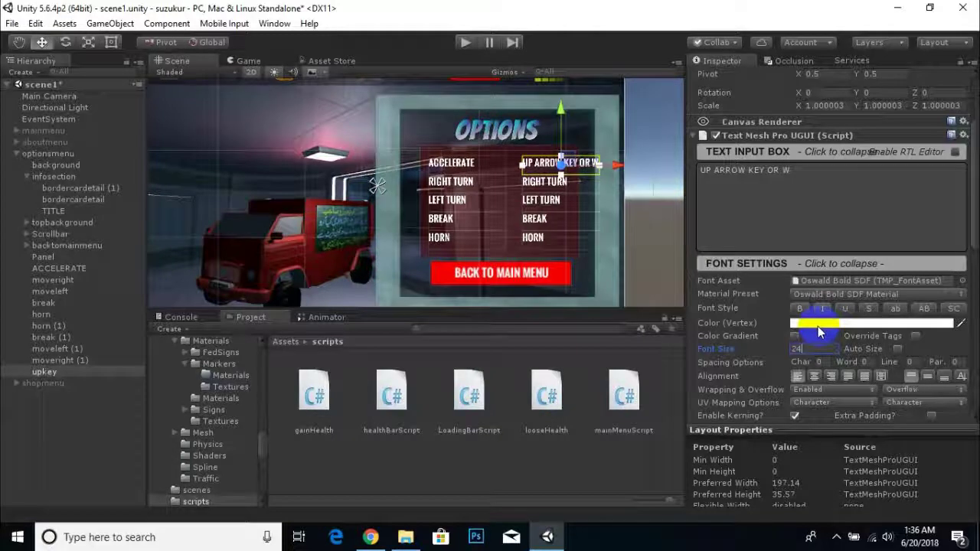
pyautogui.click(817, 326)
pyautogui.moveTo(323, 207)
pyautogui.mouseDown()
pyautogui.moveTo(337, 165)
pyautogui.moveTo(328, 268)
pyautogui.moveTo(206, 280)
pyautogui.moveTo(199, 272)
pyautogui.moveTo(228, 199)
pyautogui.mouseUp()
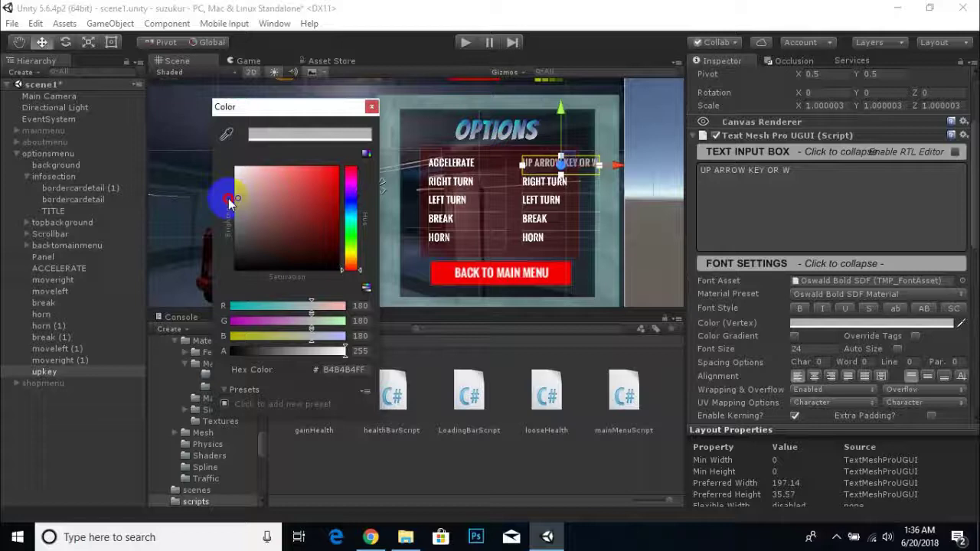
pyautogui.moveTo(297, 208); pyautogui.dragTo(337, 167)
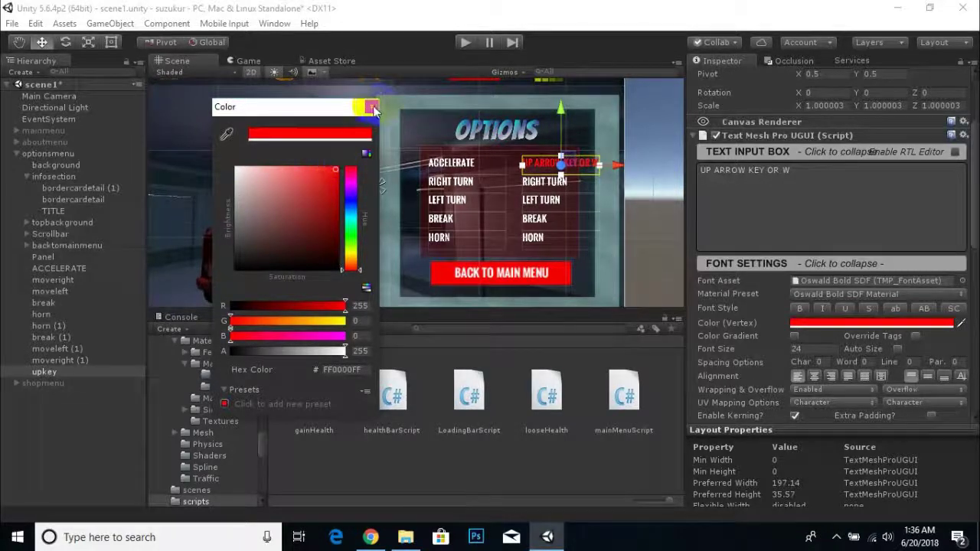
pyautogui.click(372, 106)
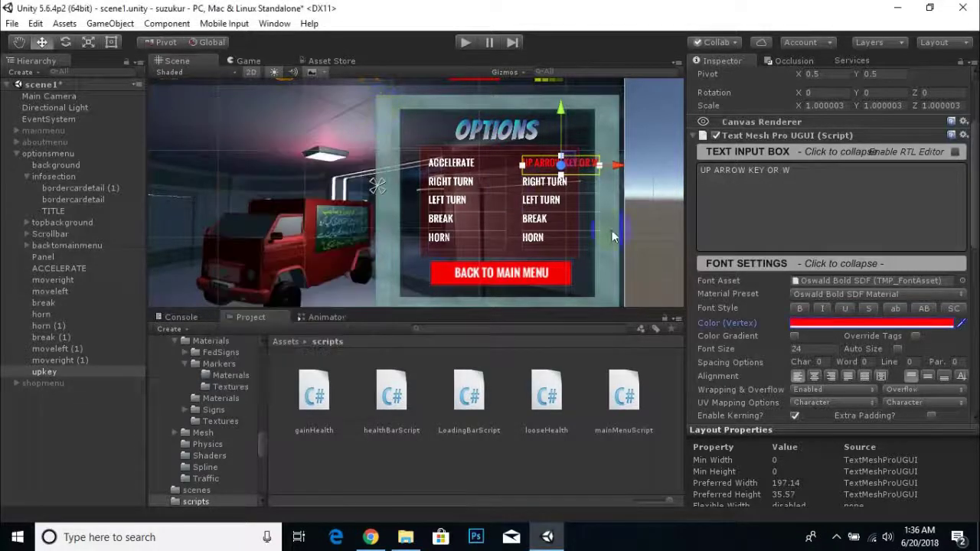
pyautogui.click(879, 328)
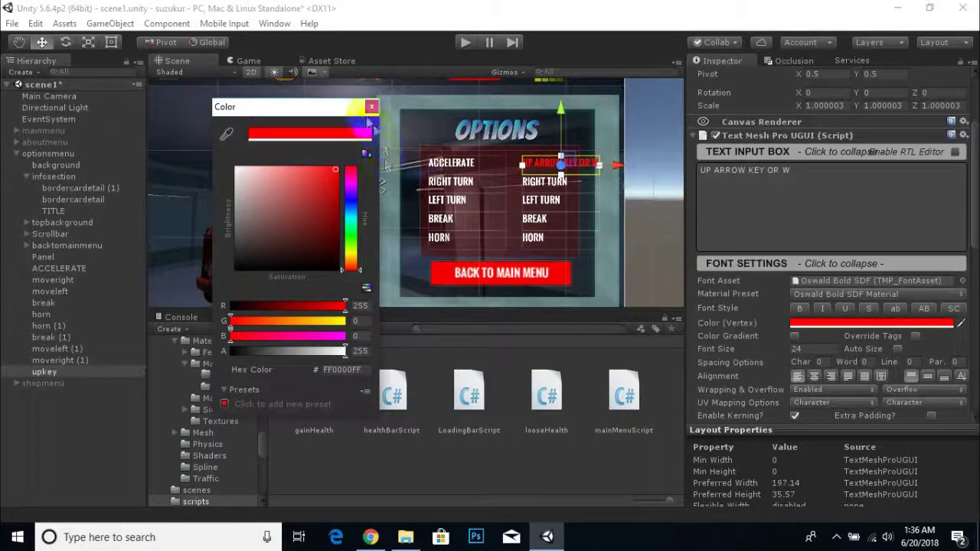
pyautogui.click(366, 107)
# Change the second-column RIGHT TURN label to RIGHT ARROW KEY OR D and widen its text box to about 236 to fit one line
pyautogui.scroll(2, 551, 170)
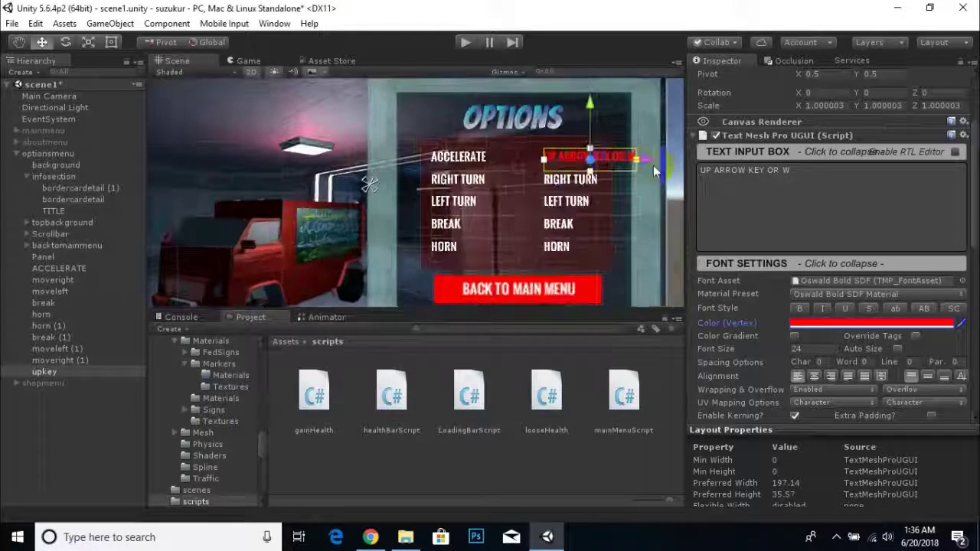
pyautogui.click(589, 179)
pyautogui.click(754, 180)
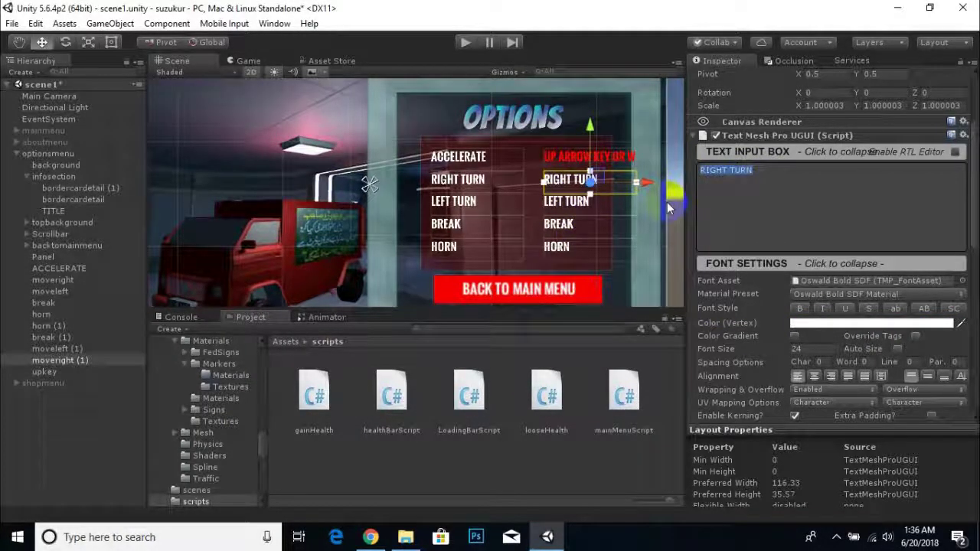
pyautogui.press('End')
pyautogui.press('BackSpace')
pyautogui.press('BackSpace')
pyautogui.press('BackSpace')
pyautogui.press('BackSpace')
pyautogui.write('arrow kke')
pyautogui.press('BackSpace')
pyautogui.press('BackSpace')
pyautogui.write('ey ')
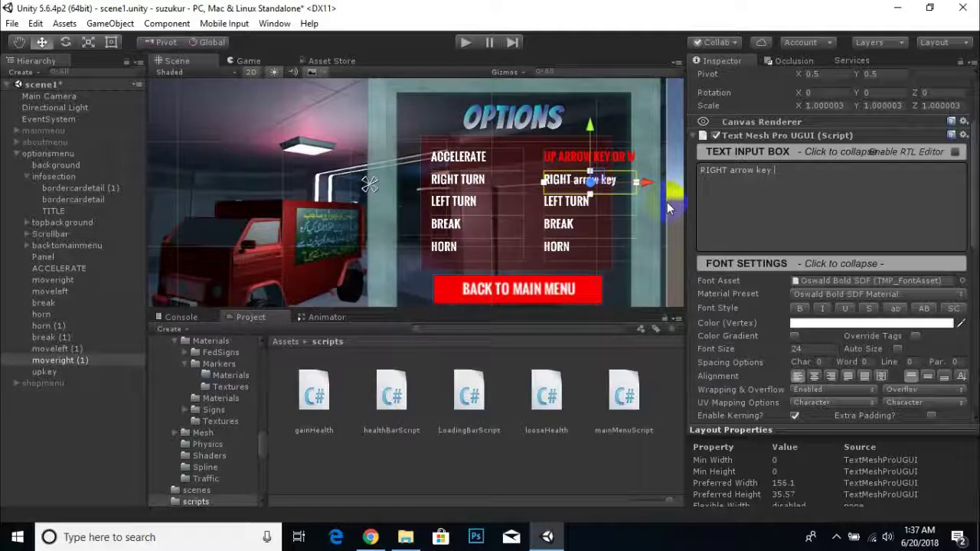
pyautogui.write('or')
pyautogui.press('BackSpace')
pyautogui.press('BackSpace')
pyautogui.press('BackSpace')
pyautogui.press('BackSpace')
pyautogui.press('BackSpace')
pyautogui.press('BackSpace')
pyautogui.press('BackSpace')
pyautogui.press('BackSpace')
pyautogui.press('BackSpace')
pyautogui.press('BackSpace')
pyautogui.press('BackSpace')
pyautogui.press('BackSpace')
pyautogui.write('ARROW KEY OR D')
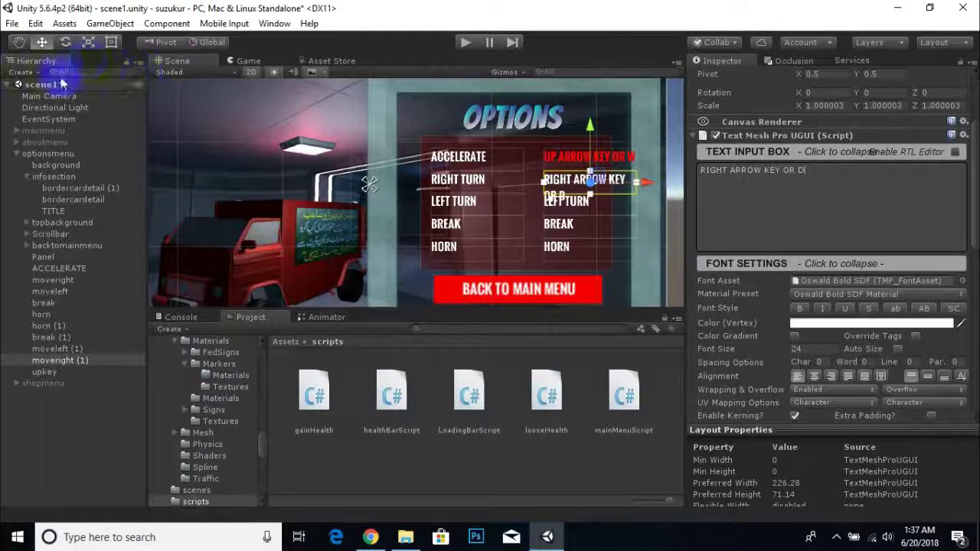
pyautogui.click(111, 42)
pyautogui.moveTo(636, 196); pyautogui.dragTo(652, 189)
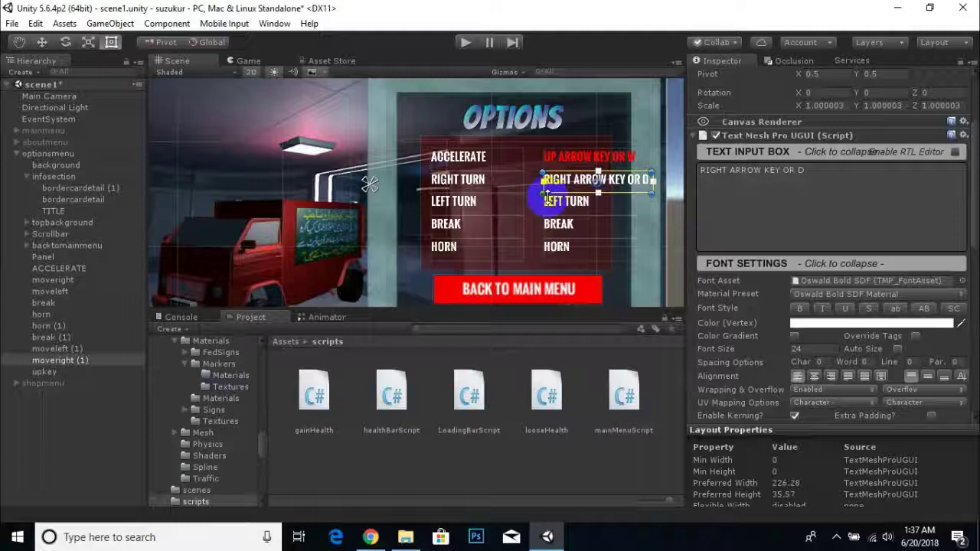
# Change the wording of the second-column LEFT TURN label to LEFT ARROW KEY OR A
pyautogui.click(546, 197)
pyautogui.click(723, 175)
pyautogui.write('ARROW KEY OR A')
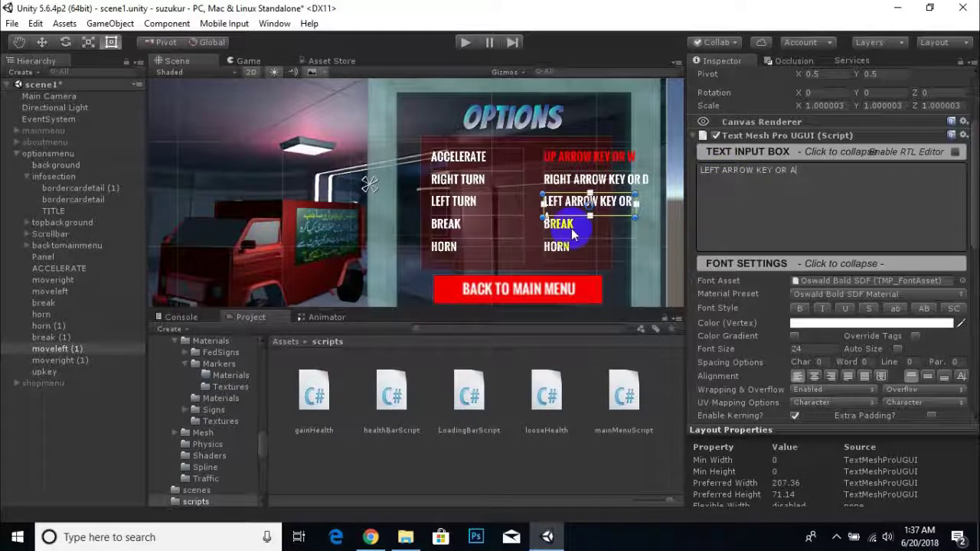
# Change the wording of the second-column BREAK label to DOWN ARROW KEY
pyautogui.click(563, 226)
pyautogui.moveTo(741, 177); pyautogui.dragTo(677, 174)
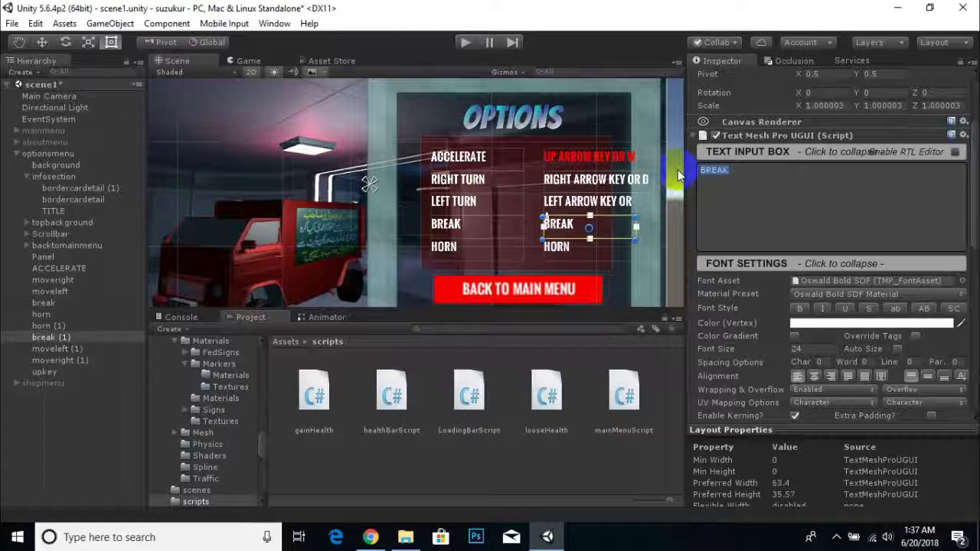
pyautogui.write('DOWN')
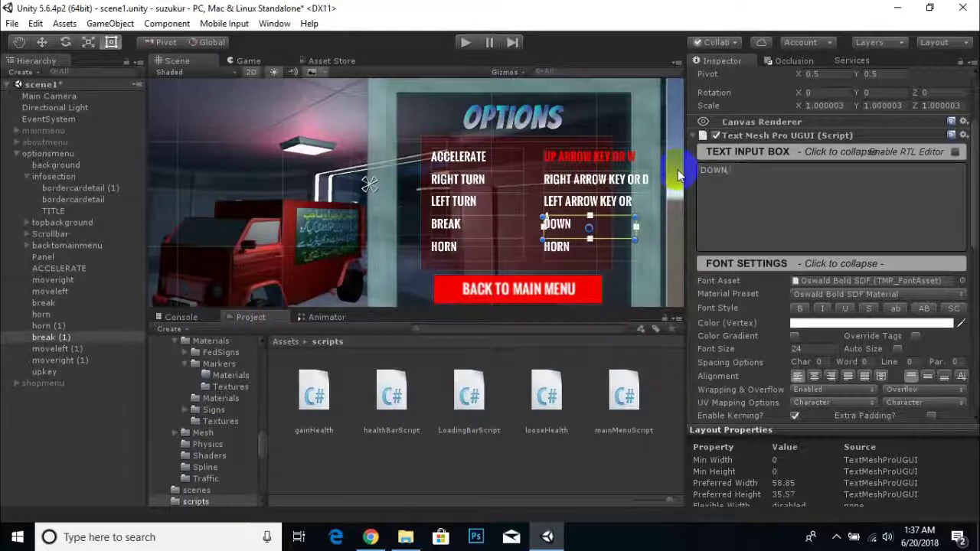
pyautogui.write(' ARROW KEY')
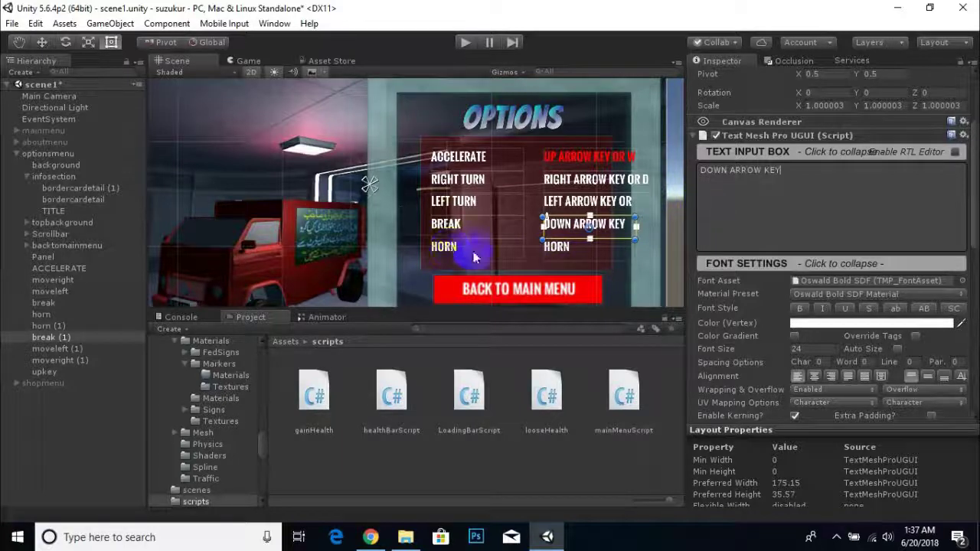
# Try FOR HORN -H as the wording of the second-column HORN label and replace it with H
pyautogui.click(557, 246)
pyautogui.click(735, 174)
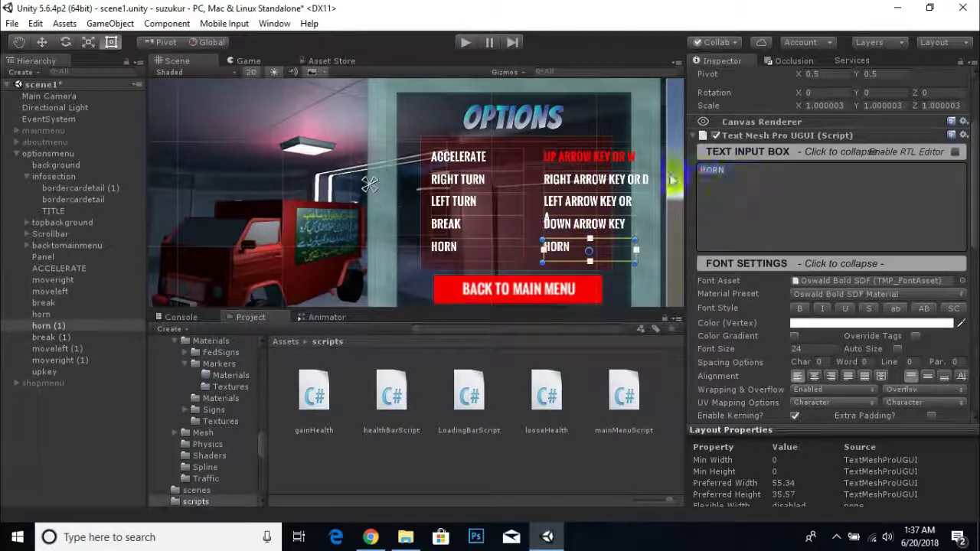
pyautogui.write('H')
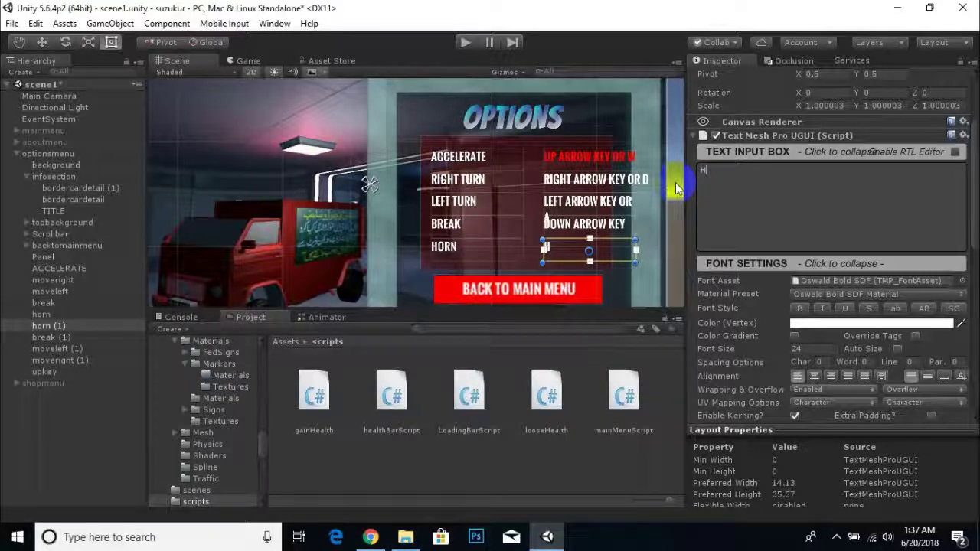
pyautogui.write('OR HORN -H')
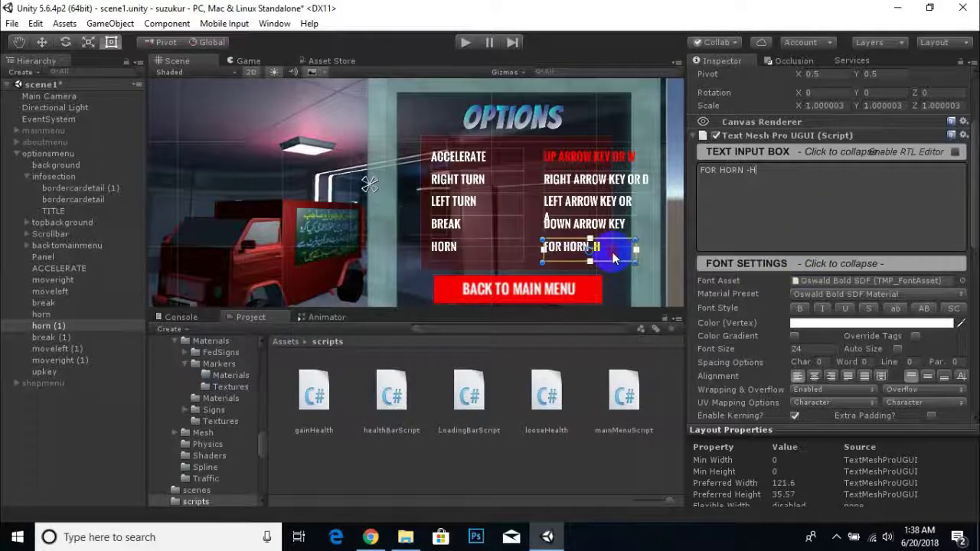
pyautogui.click(591, 247)
pyautogui.click(595, 256)
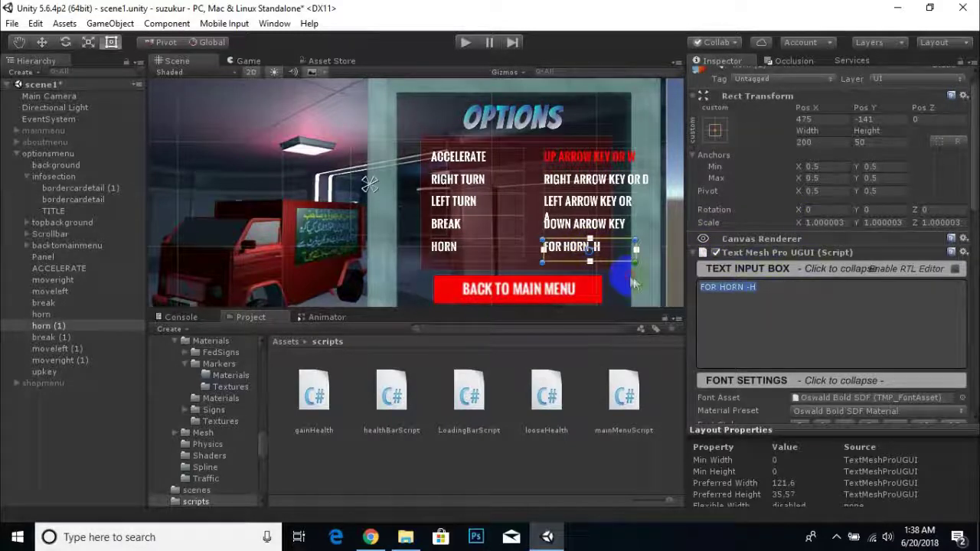
pyautogui.write('H')
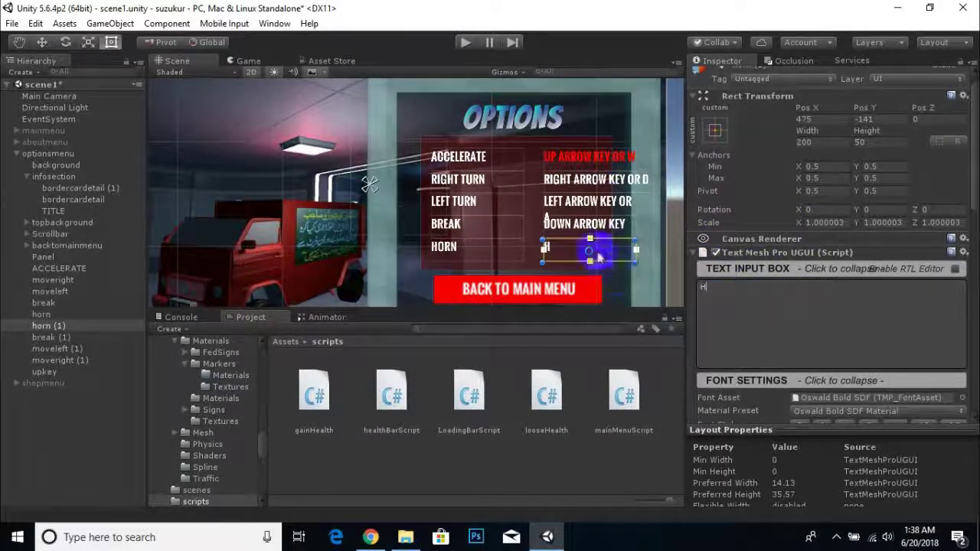
pyautogui.click(616, 121)
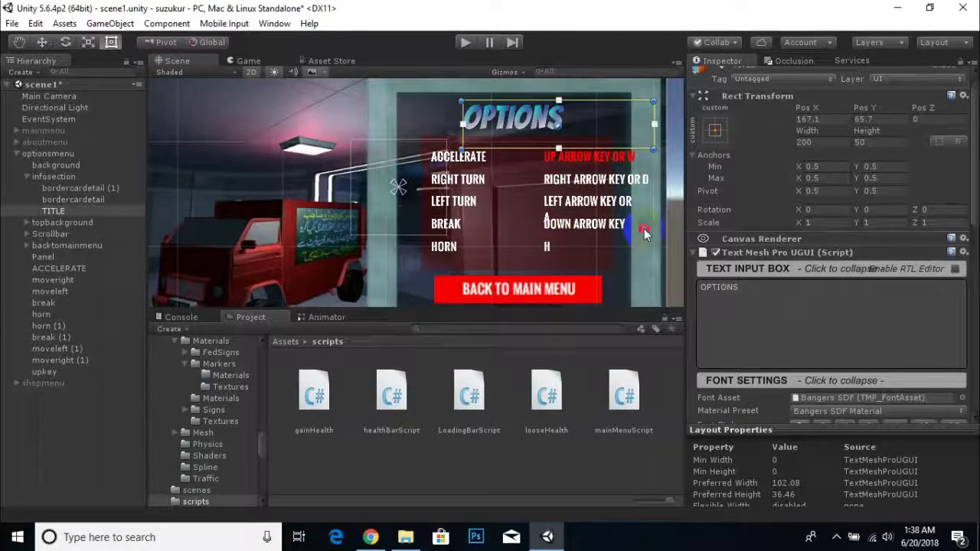
pyautogui.click(639, 231)
pyautogui.click(617, 242)
pyautogui.scroll(2, 612, 263)
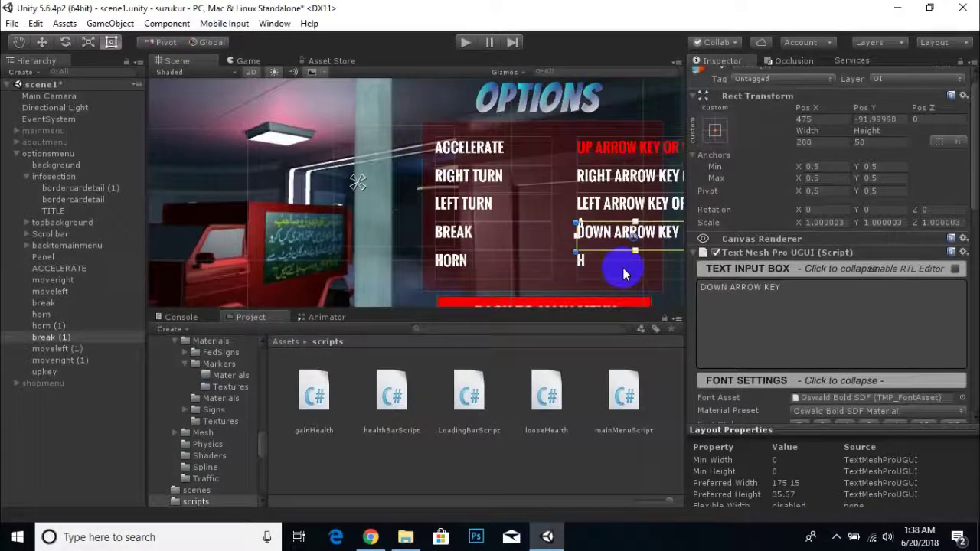
pyautogui.moveTo(624, 274); pyautogui.dragTo(564, 267, button='middle')
pyautogui.click(524, 228)
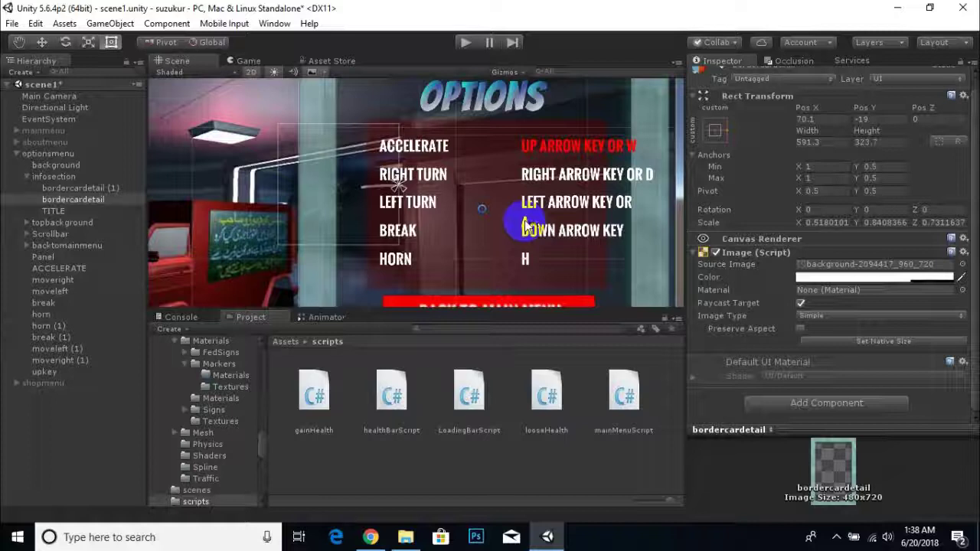
pyautogui.click(524, 227)
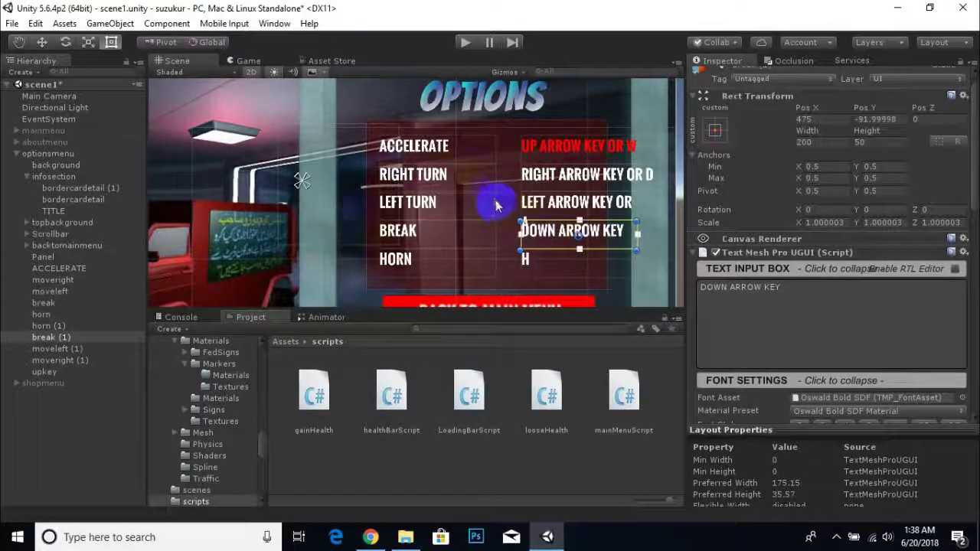
# Rename the duplicated horn (1) object as H
pyautogui.click(38, 326)
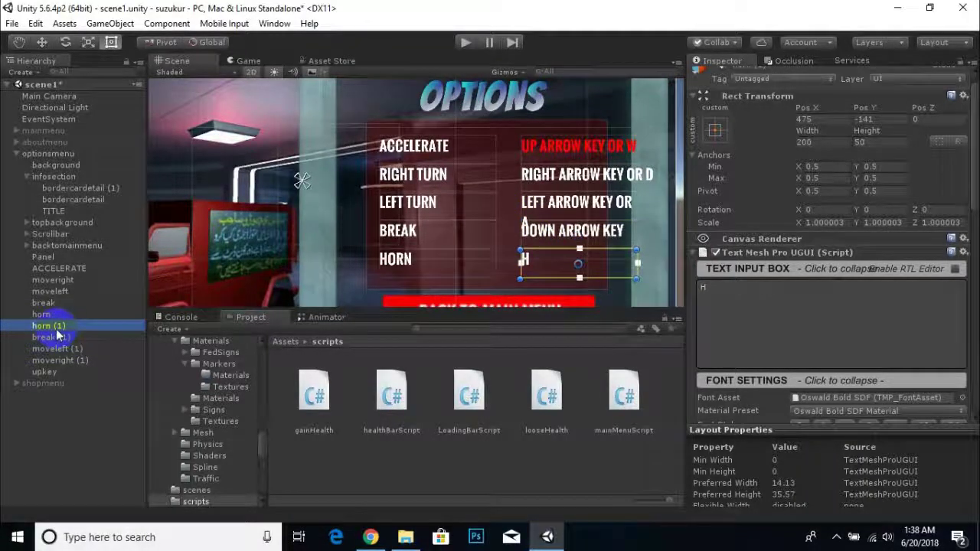
pyautogui.rightClick(57, 335)
pyautogui.click(110, 116)
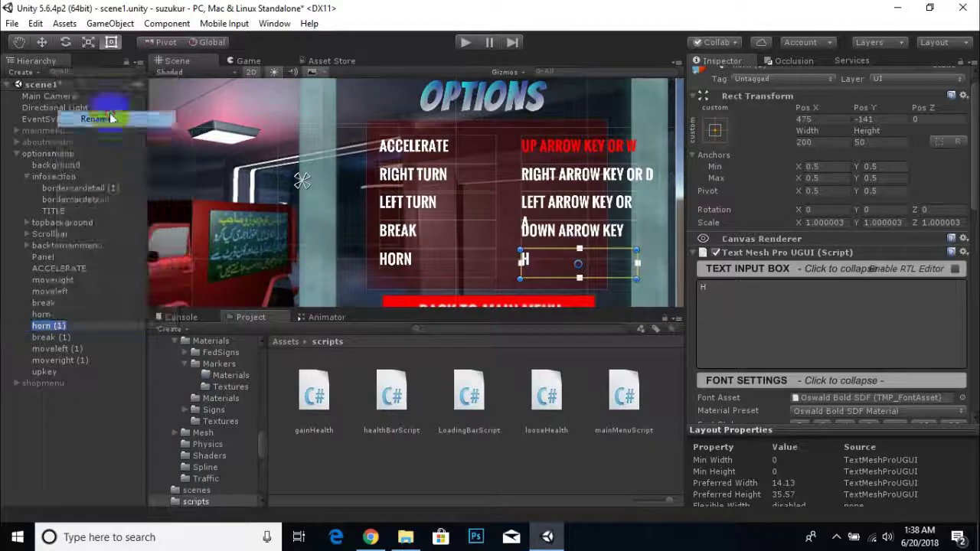
pyautogui.write('H')
pyautogui.press('Return')
# Rename the duplicated break (1) object as DOWNKEY
pyautogui.click(46, 337)
pyautogui.rightClick(63, 340)
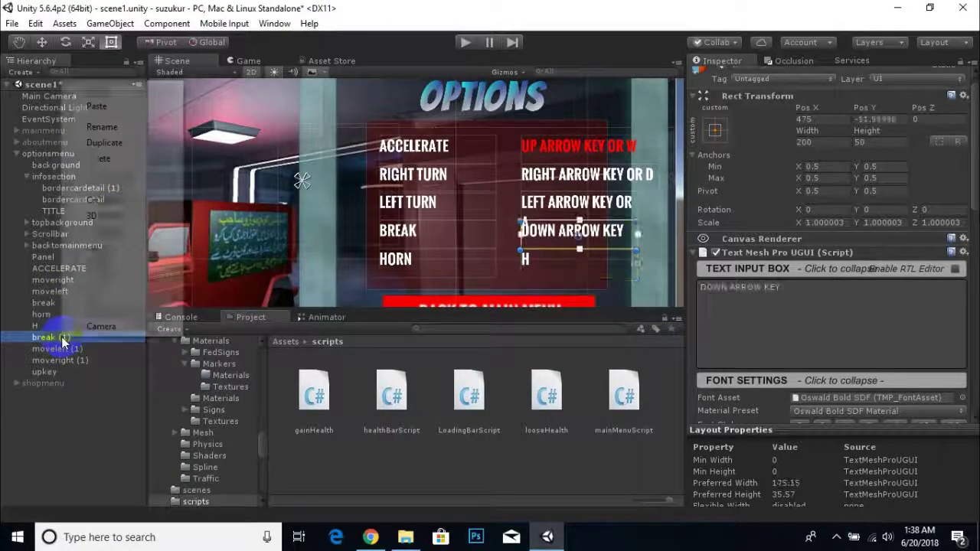
pyautogui.click(110, 129)
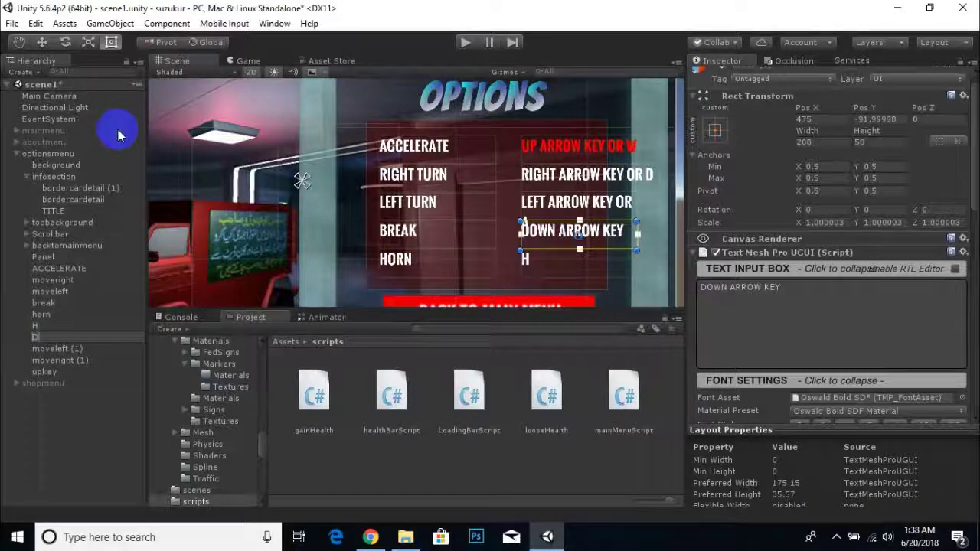
pyautogui.write('DOWNKEY')
pyautogui.press('Return')
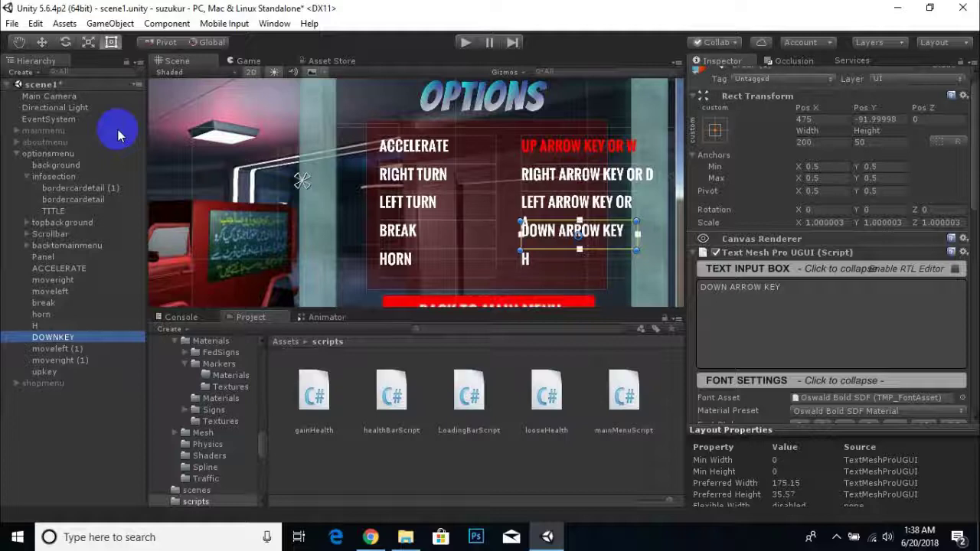
# Rename the duplicated moveleft (1) object as LEFTKEY
pyautogui.click(54, 348)
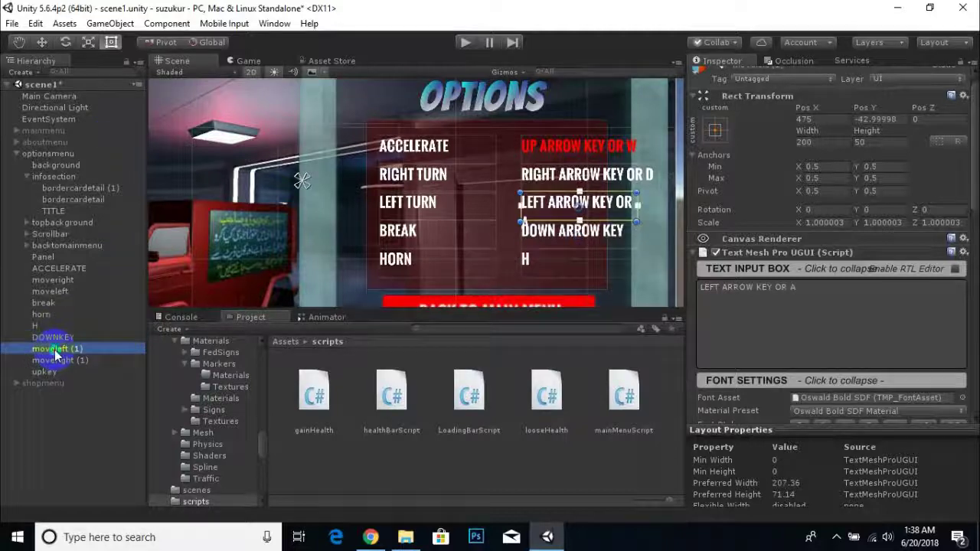
pyautogui.rightClick(54, 348)
pyautogui.click(101, 140)
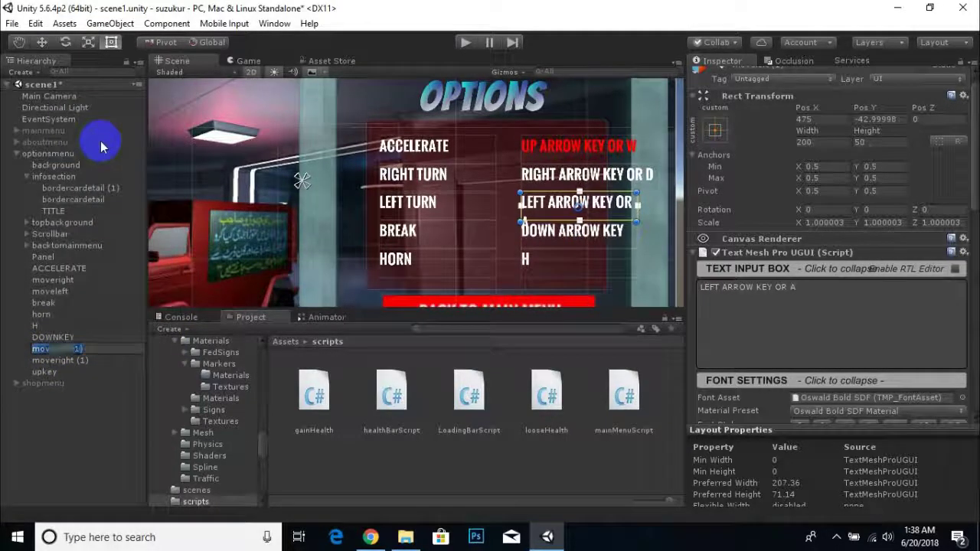
pyautogui.write('LEFTKEY')
pyautogui.press('Return')
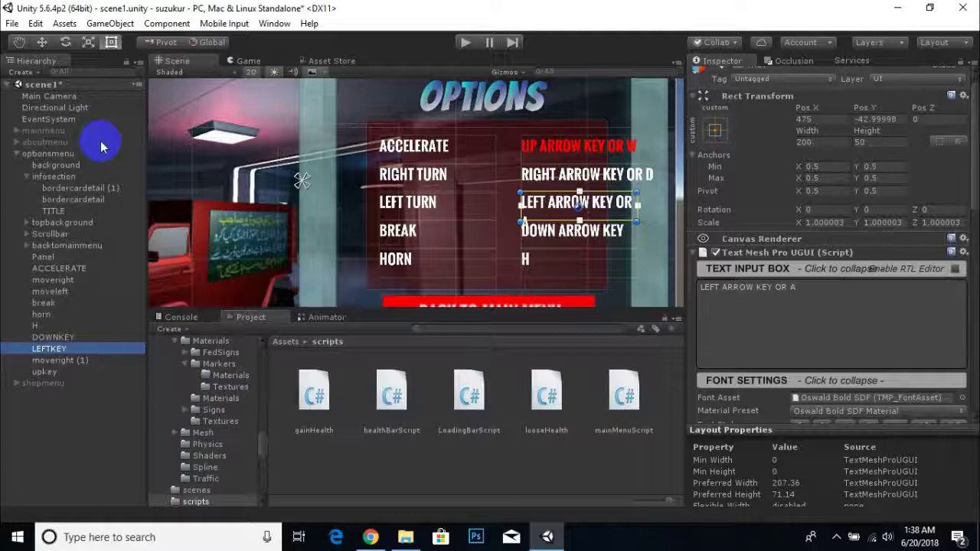
# Rename the duplicated moveright (1) object as RIGHTKEY
pyautogui.rightClick(65, 359)
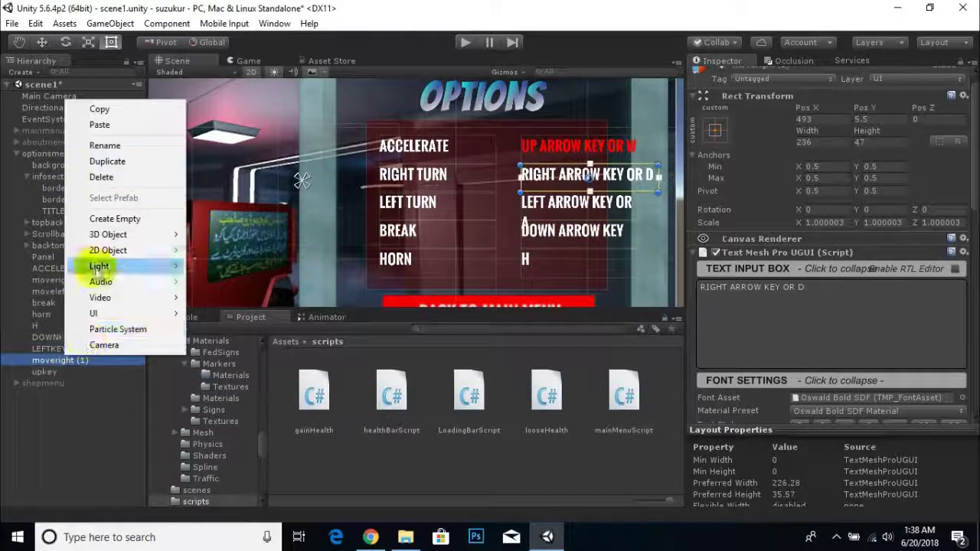
pyautogui.click(98, 146)
pyautogui.write('RIGHTKEY')
pyautogui.press('Return')
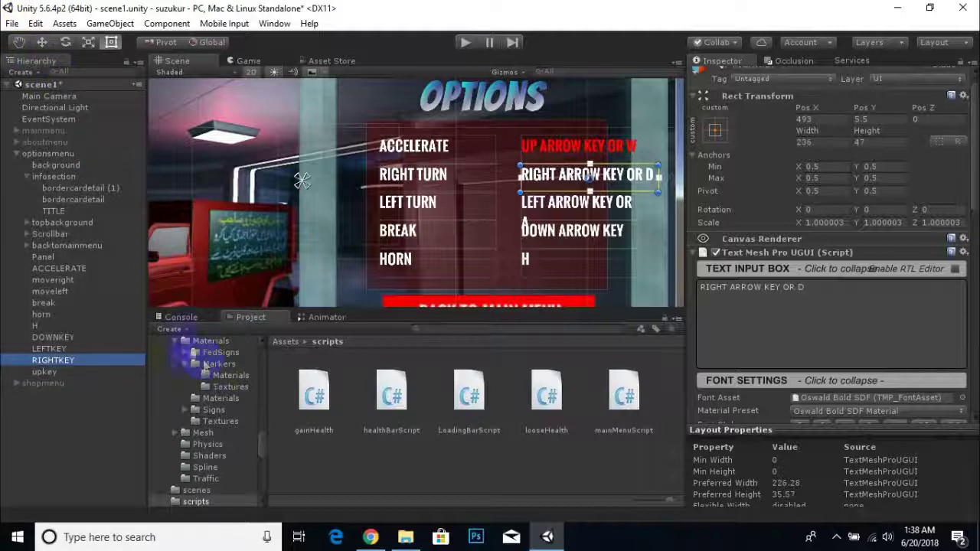
# Select the five key labels from H to upkey and move them together horizontally, closer to the control labels
pyautogui.click(61, 372)
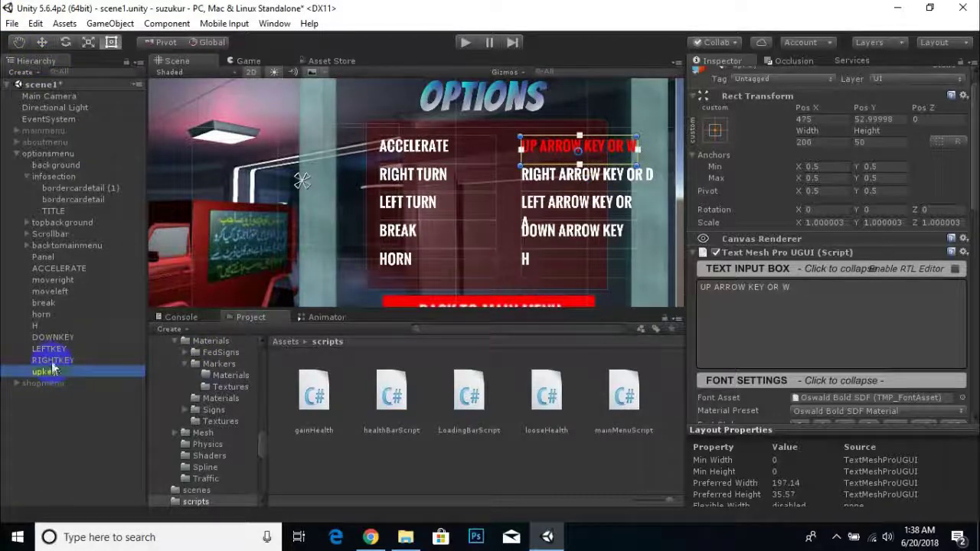
pyautogui.keyDown('shift'); pyautogui.click(34, 327); pyautogui.keyUp('shift')
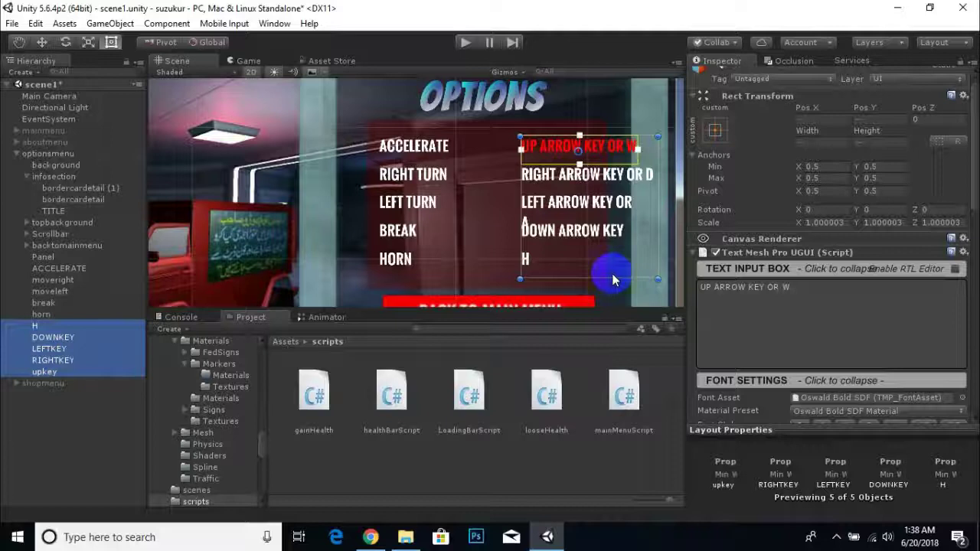
pyautogui.click(42, 42)
pyautogui.moveTo(637, 151); pyautogui.dragTo(591, 153)
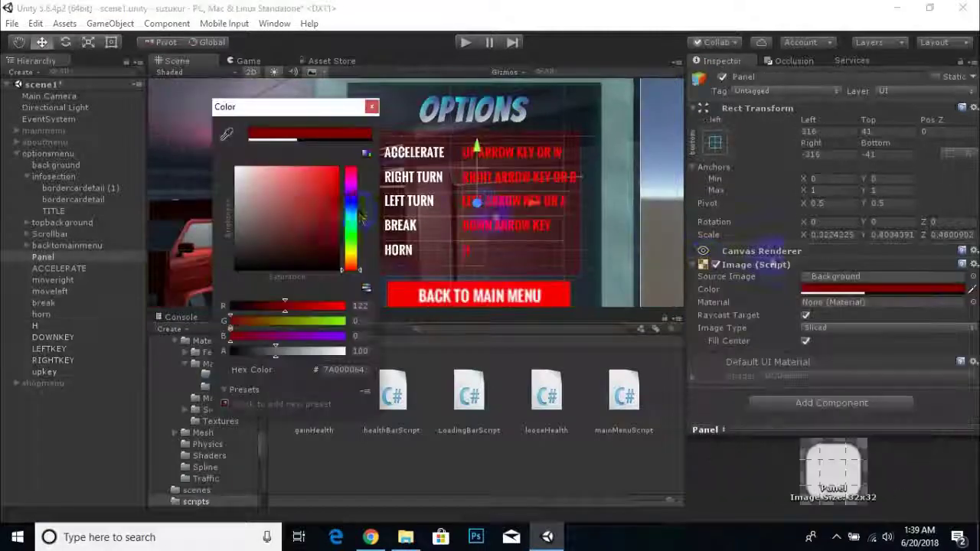
# Change the image colour of the Panel behind the Options labels to a translucent dark blue
pyautogui.moveTo(329, 184); pyautogui.dragTo(234, 153)
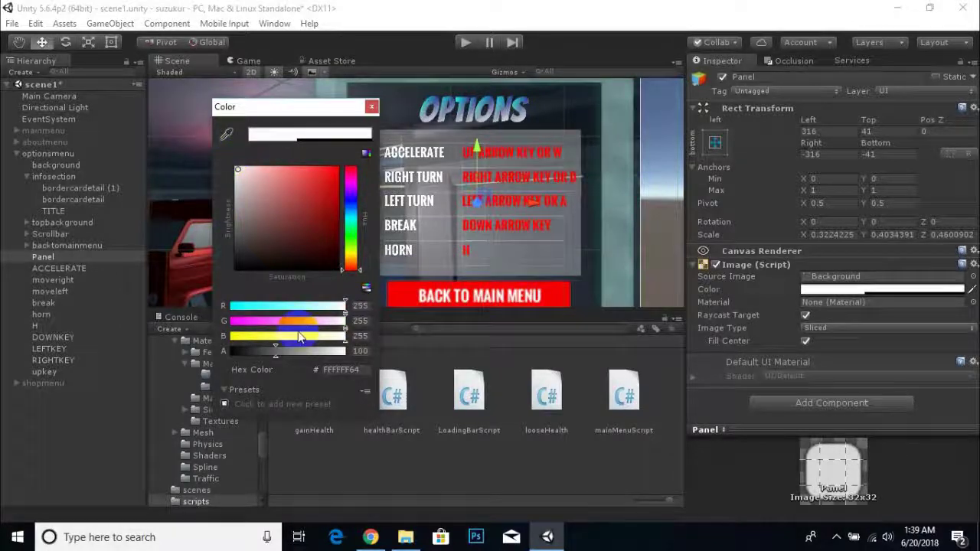
pyautogui.moveTo(295, 310); pyautogui.dragTo(272, 306)
pyautogui.moveTo(272, 217)
pyautogui.mouseDown()
pyautogui.moveTo(321, 173)
pyautogui.moveTo(333, 218)
pyautogui.moveTo(354, 222)
pyautogui.mouseUp()
pyautogui.click(499, 221)
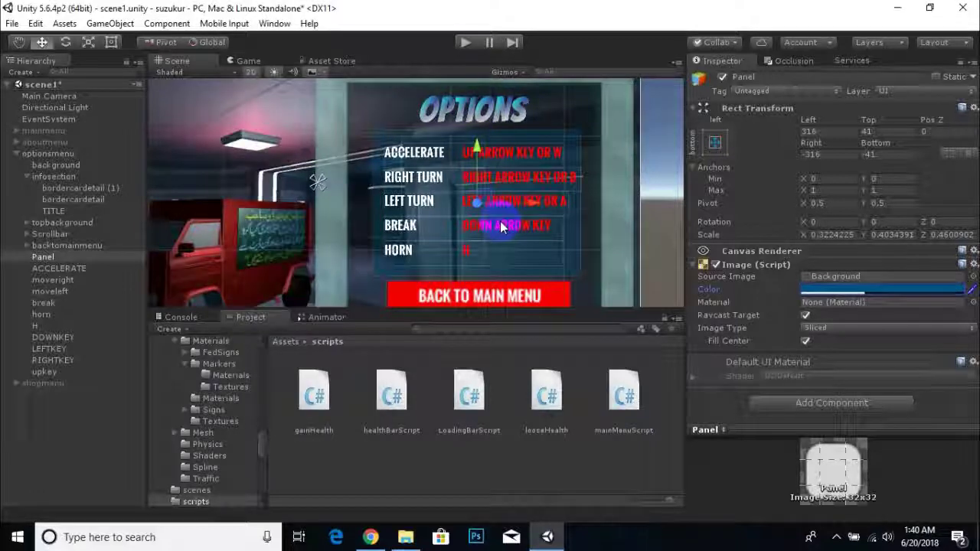
pyautogui.scroll(-3, 500, 221)
pyautogui.click(501, 227)
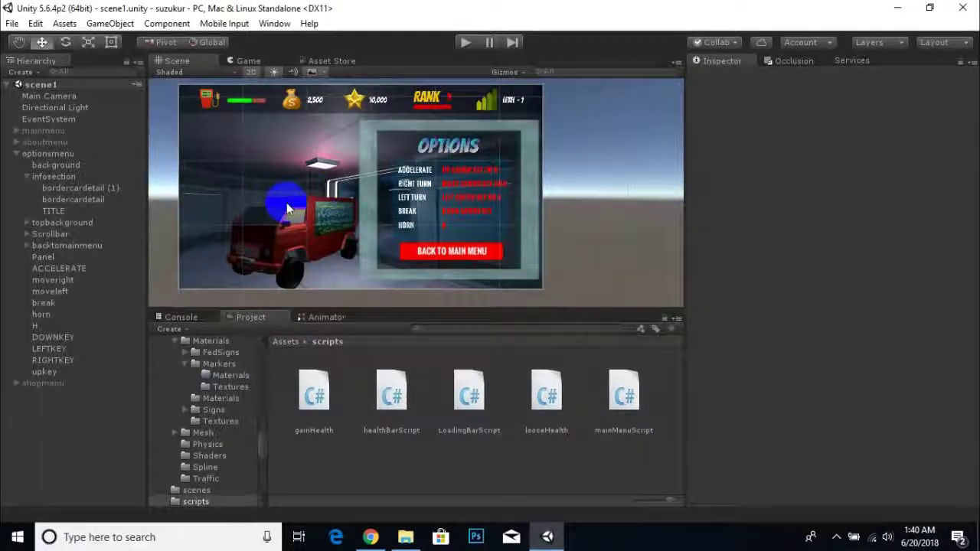
pyautogui.scroll(-2, 287, 203)
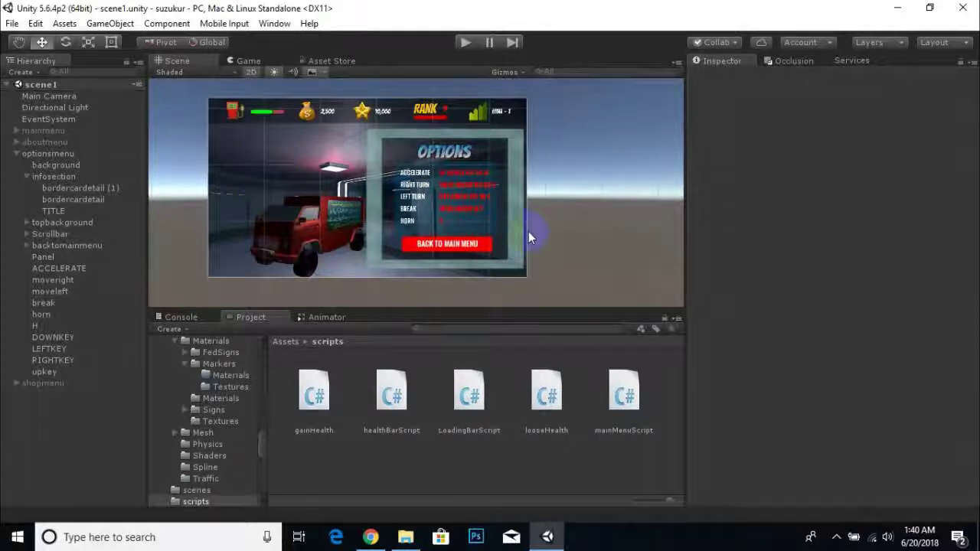